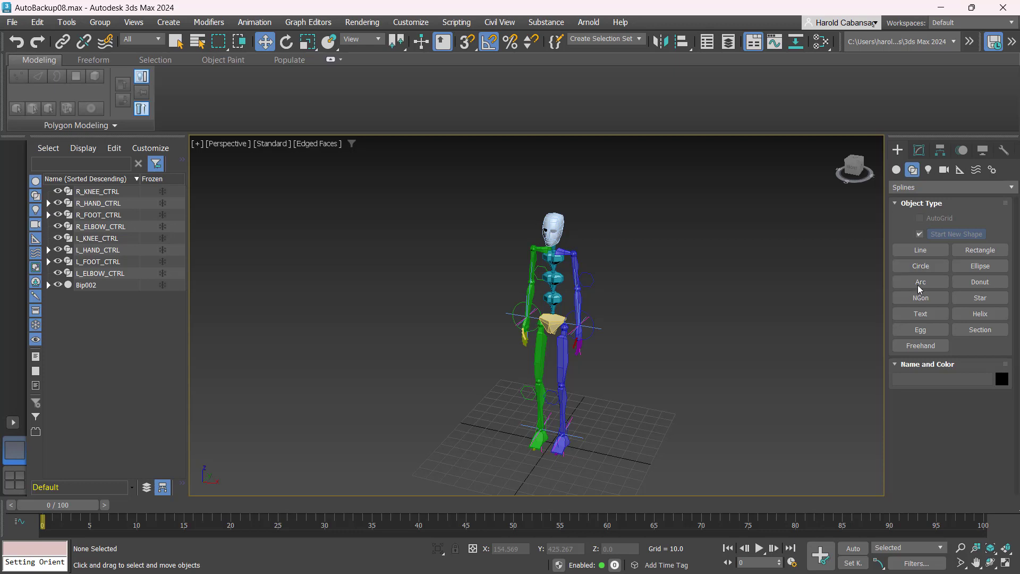
- Draw a circle with a radius of about 20.7 on the ground around the skeleton's feet
left_click(921, 265)
left_click_drag(544, 457, 574, 470)
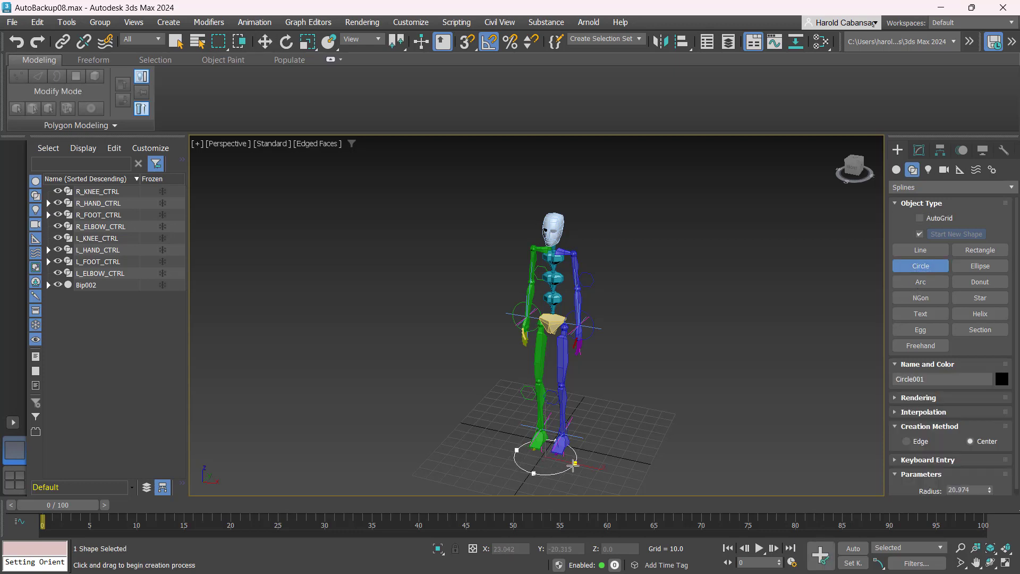
key("w")
- Name the circle HIP_CTRL and move it away from the skeleton to about X -41, Y -41
left_click(918, 156)
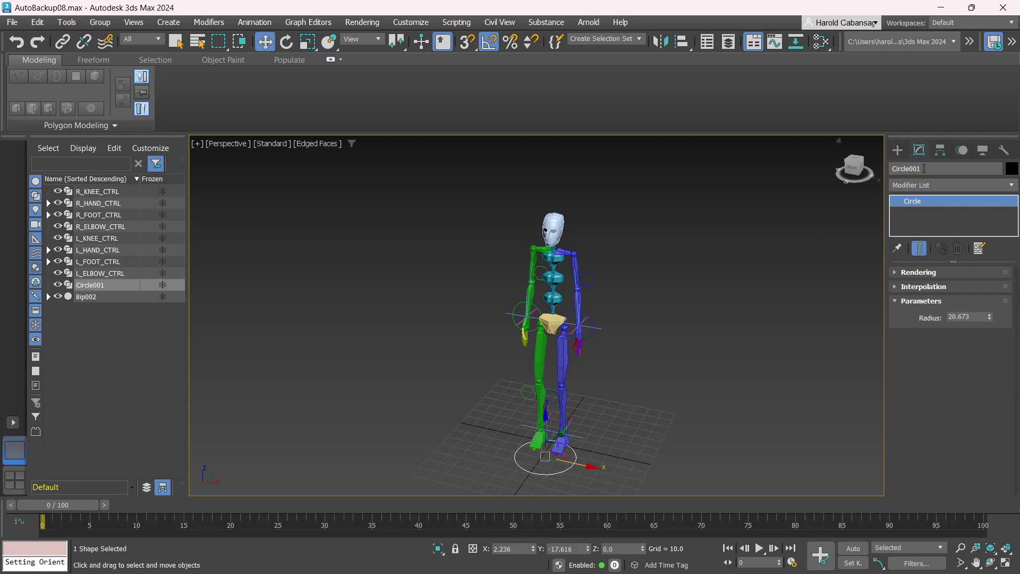
left_click(919, 169)
type("HIP_CTRL")
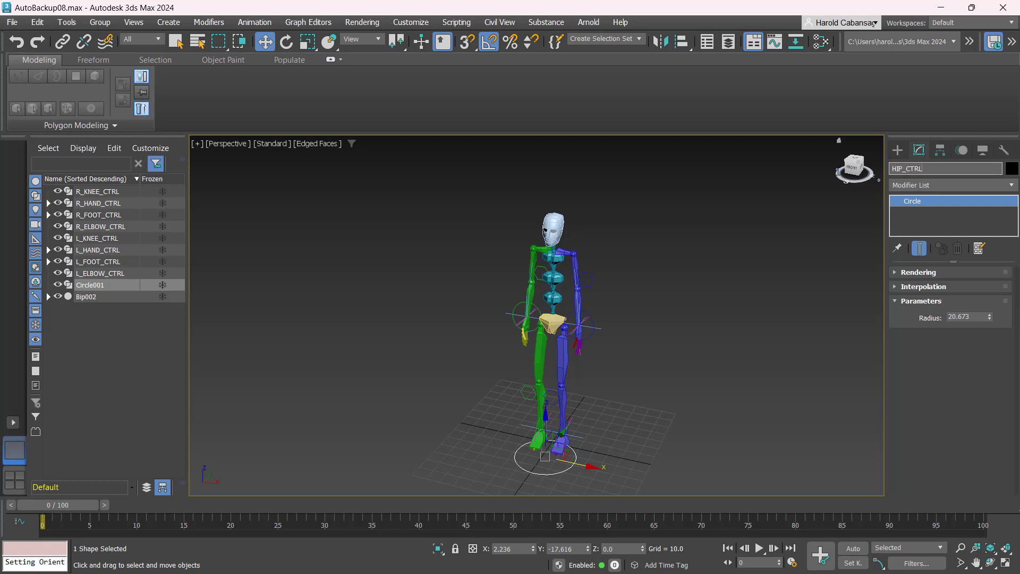
key("Return")
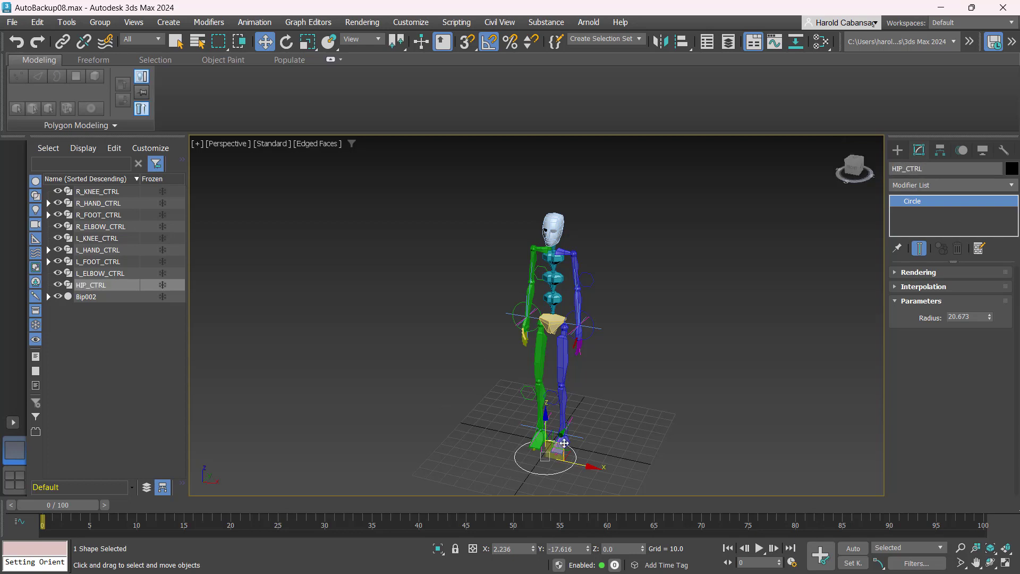
left_click_drag(571, 433, 487, 437)
- Draw an ellipse about 30 long and 50 wide in front of the feet and move it forward to about Y -36
scroll(642, 415, "up", 4)
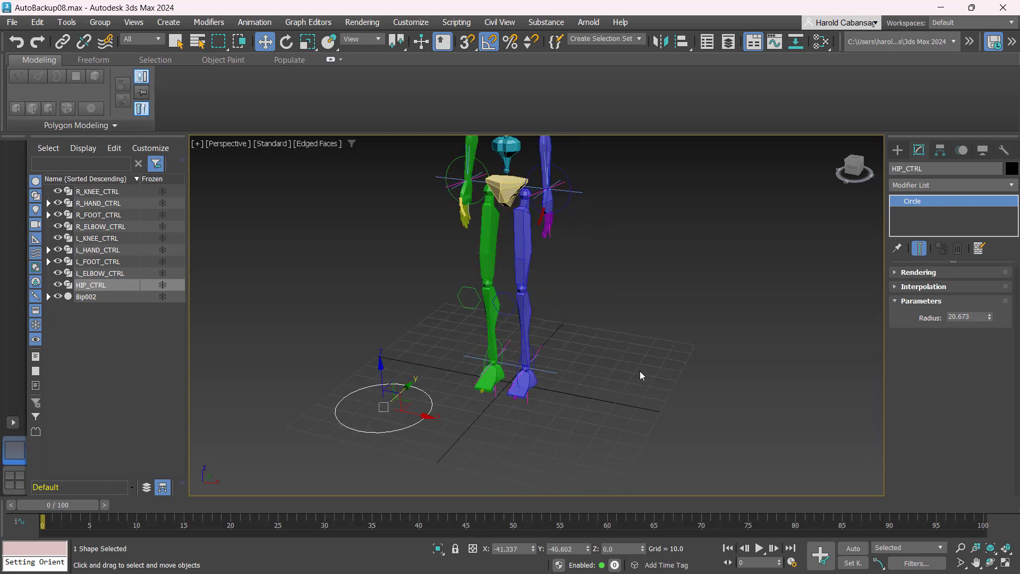
mouse_move(631, 377)
middle_mouse_down("alt")
mouse_move(626, 390)
mouse_move(638, 382)
middle_mouse_up("alt")
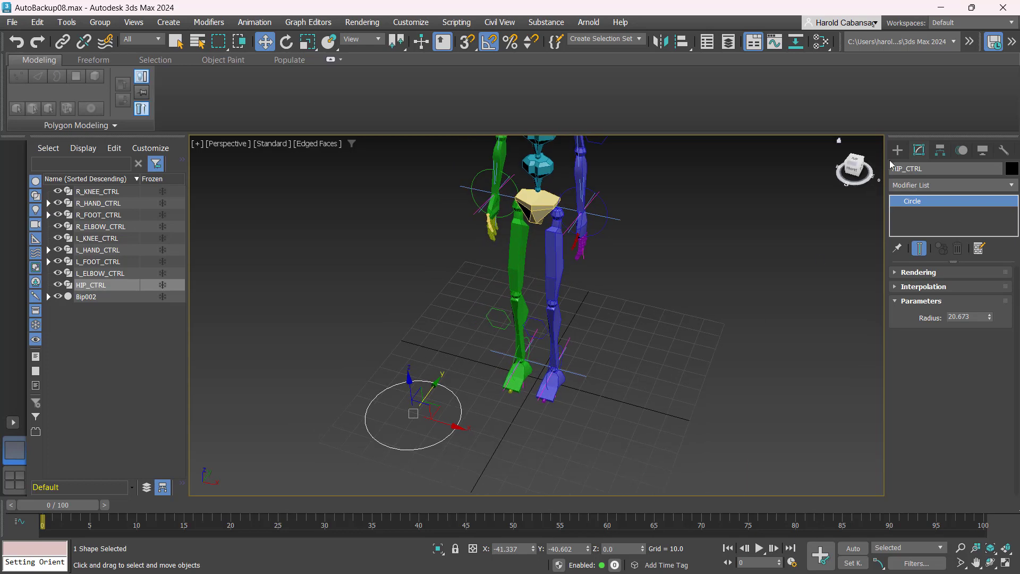
left_click(898, 151)
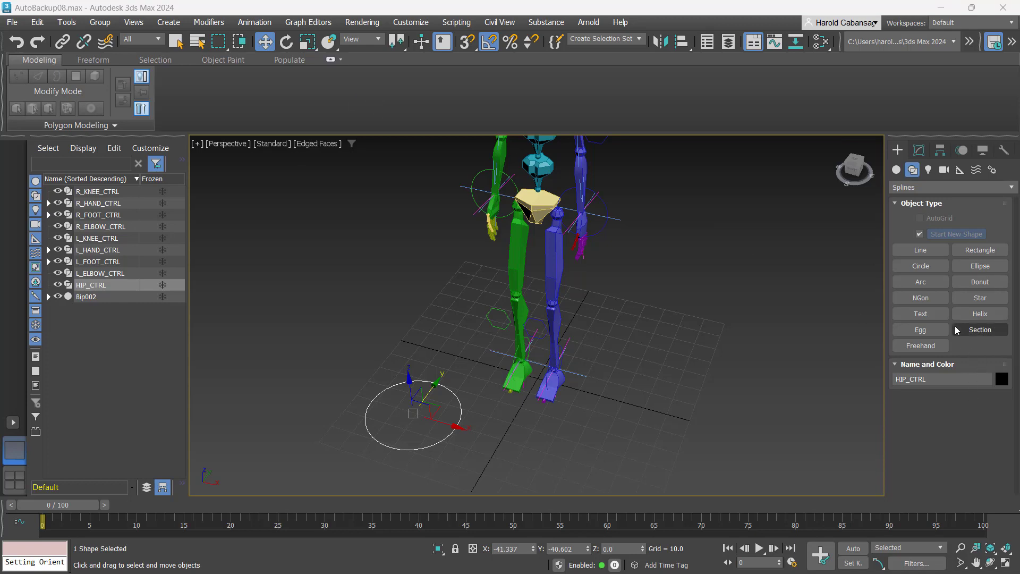
left_click(984, 271)
left_click_drag(495, 433, 629, 417)
key("w")
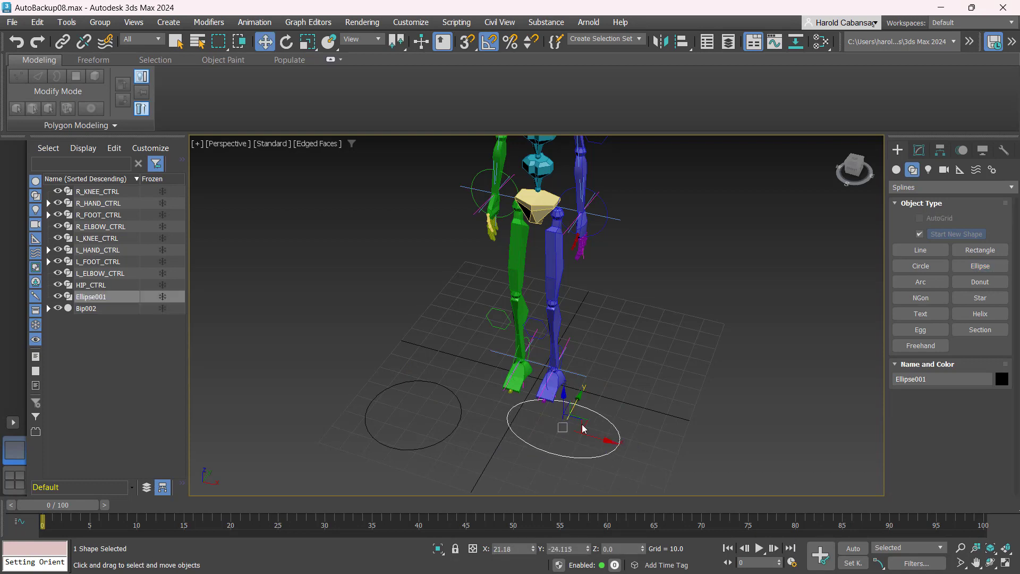
left_click_drag(580, 397, 570, 415)
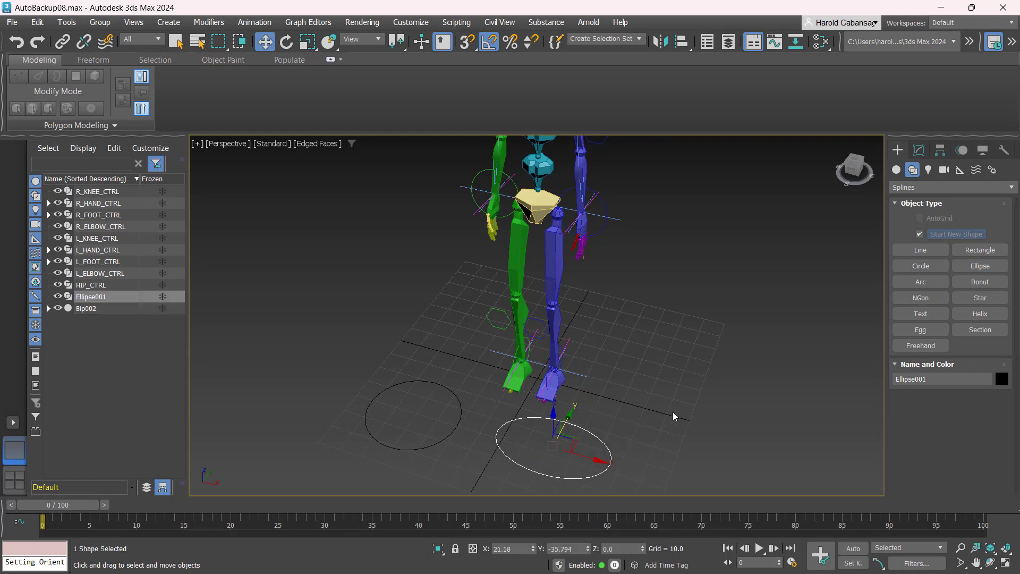
- Set the object color of both HIP_CTRL and the new ellipse to white
middle_click_drag(673, 413, 684, 239, "alt")
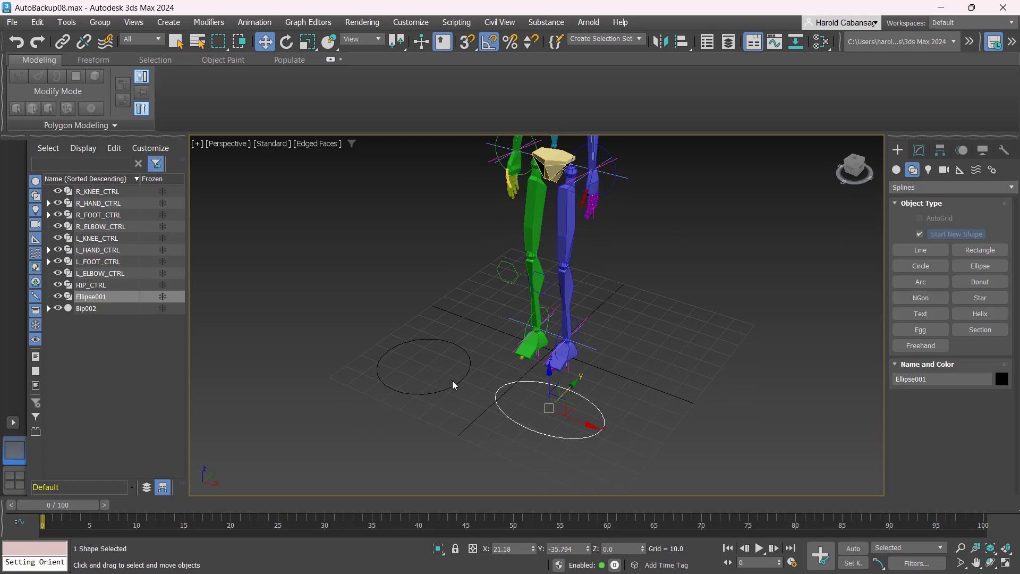
left_click_drag(384, 412, 444, 367)
left_click_drag(393, 474, 558, 383)
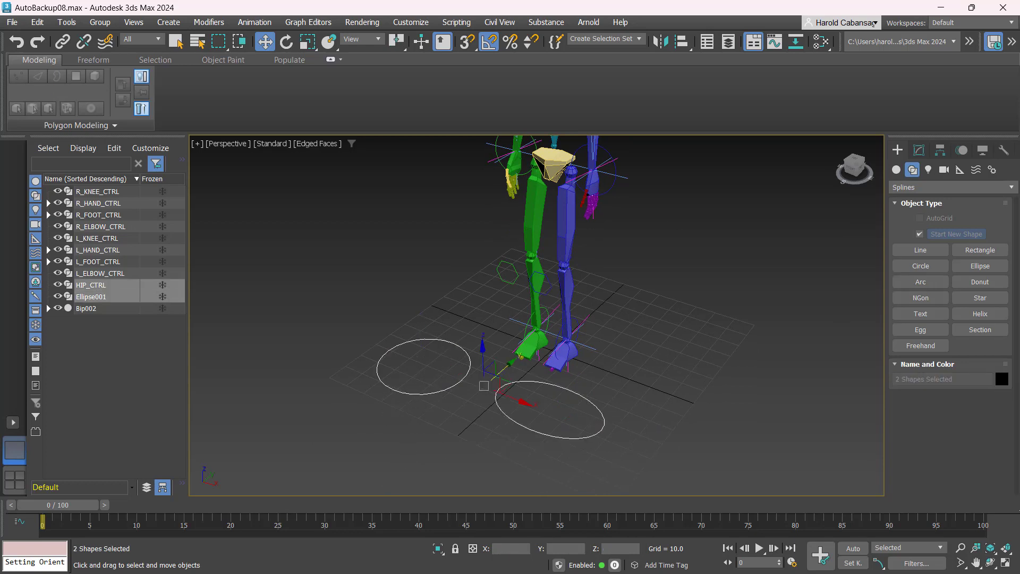
left_click(919, 151)
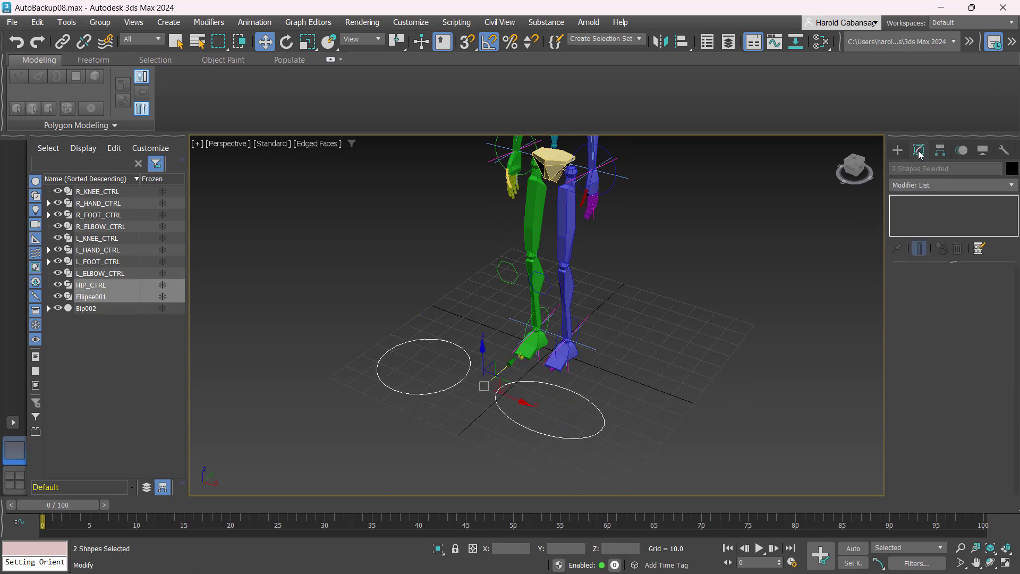
left_click(1013, 169)
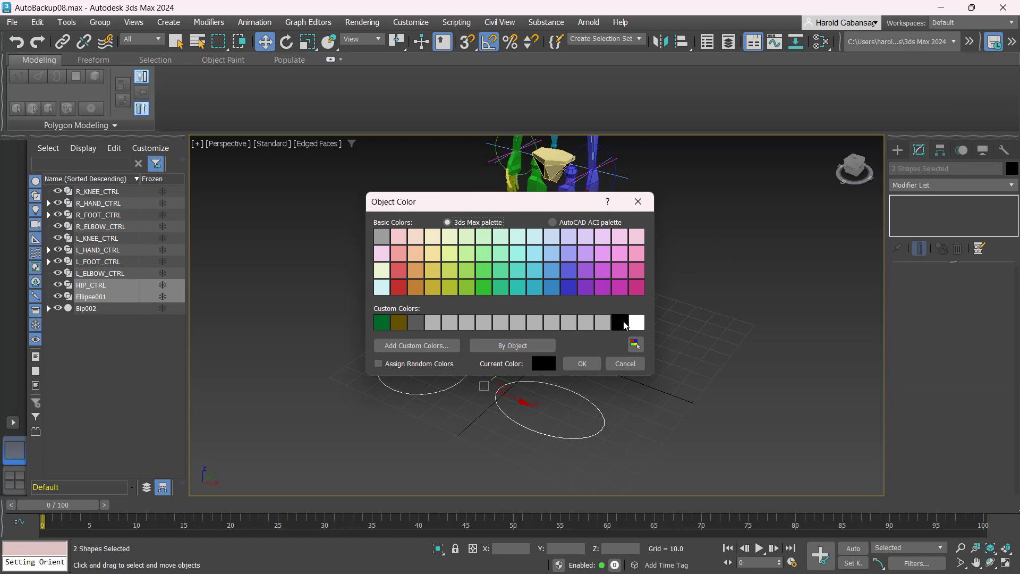
left_click(637, 322)
left_click(582, 363)
left_click(636, 435)
- Rename the white ellipse as SPINE_CTRL
scroll(660, 389, "up", 3)
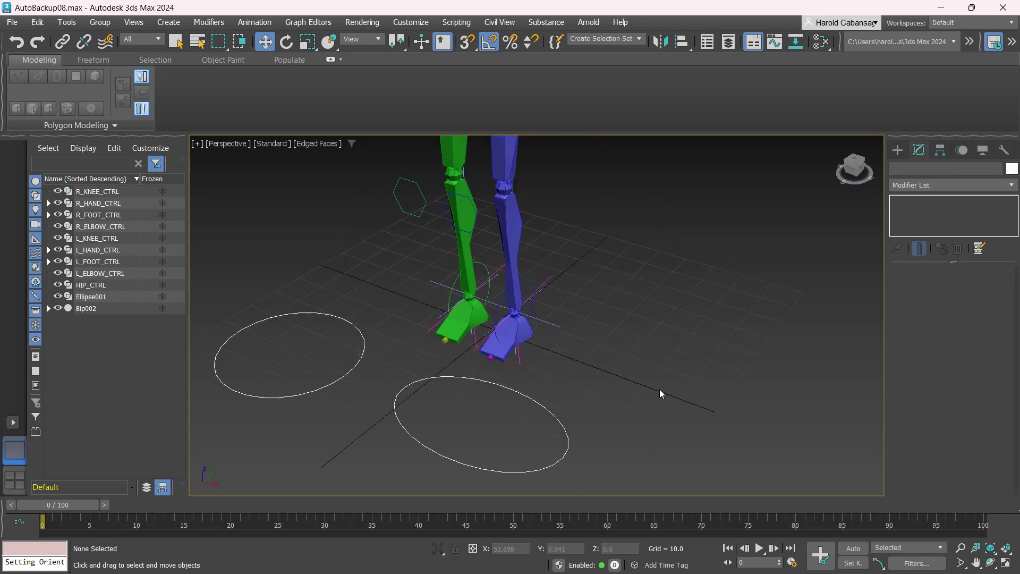
middle_click_drag(659, 390, 825, 361)
left_click(425, 353)
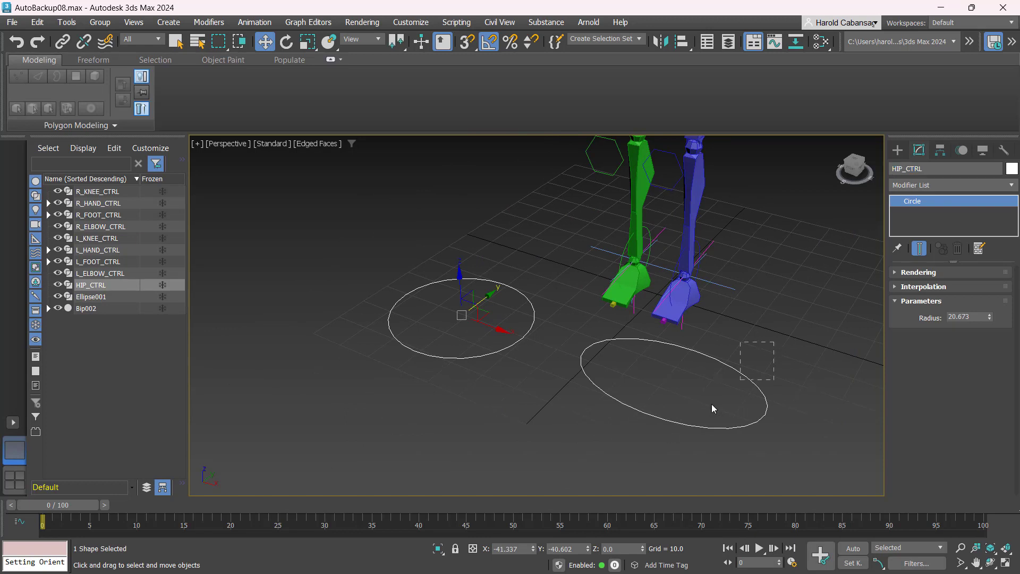
left_click(711, 421)
type("HIP_CTRL")
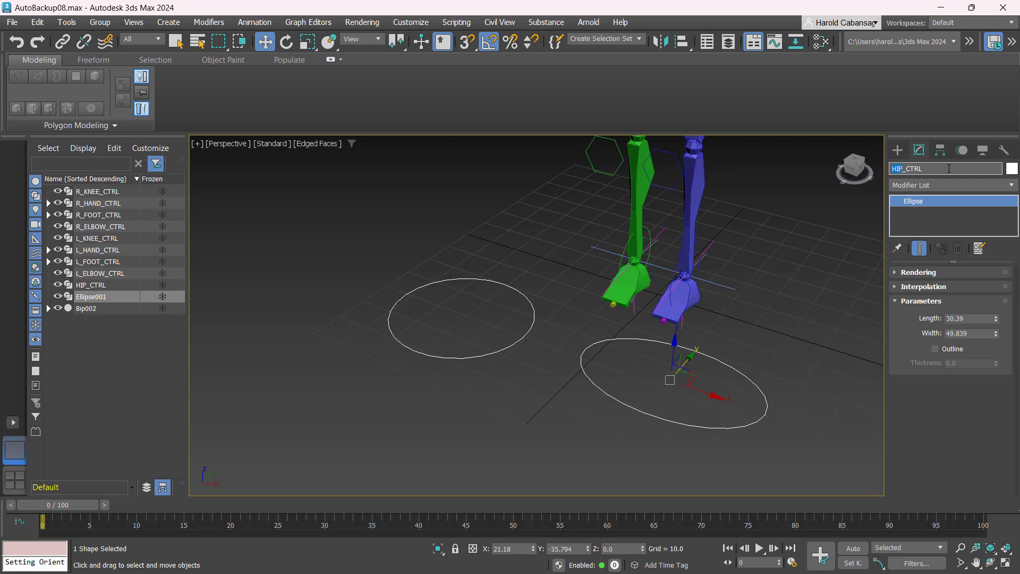
type("ABS")
key("BackSpace")
key("BackSpace")
key("BackSpace")
type("SPINE")
key("Return")
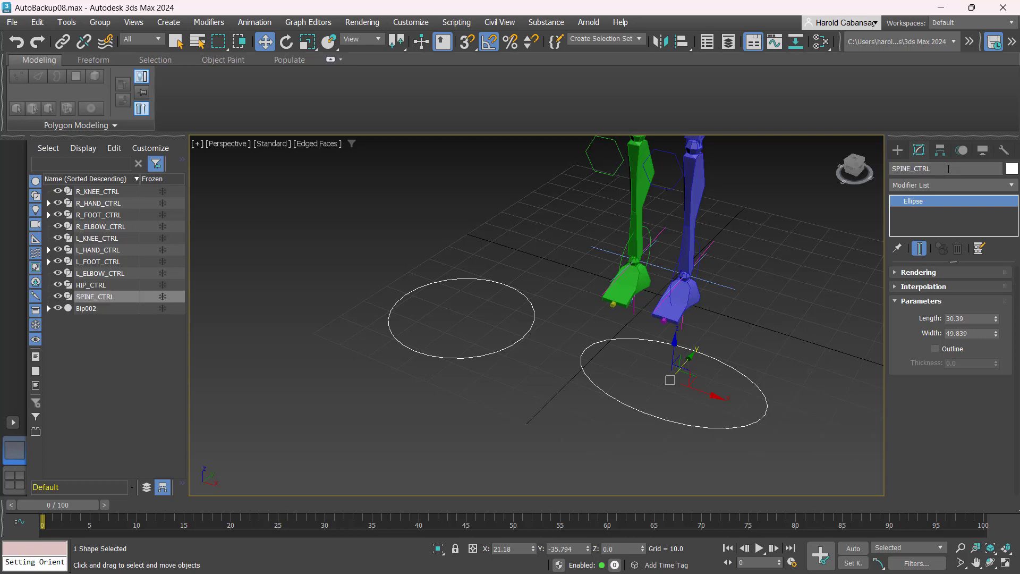
- Examine the skeleton's pelvis and spine and check the object name of the lowest spine bone
scroll(783, 304, "down", 5)
scroll(735, 385, "up", 2)
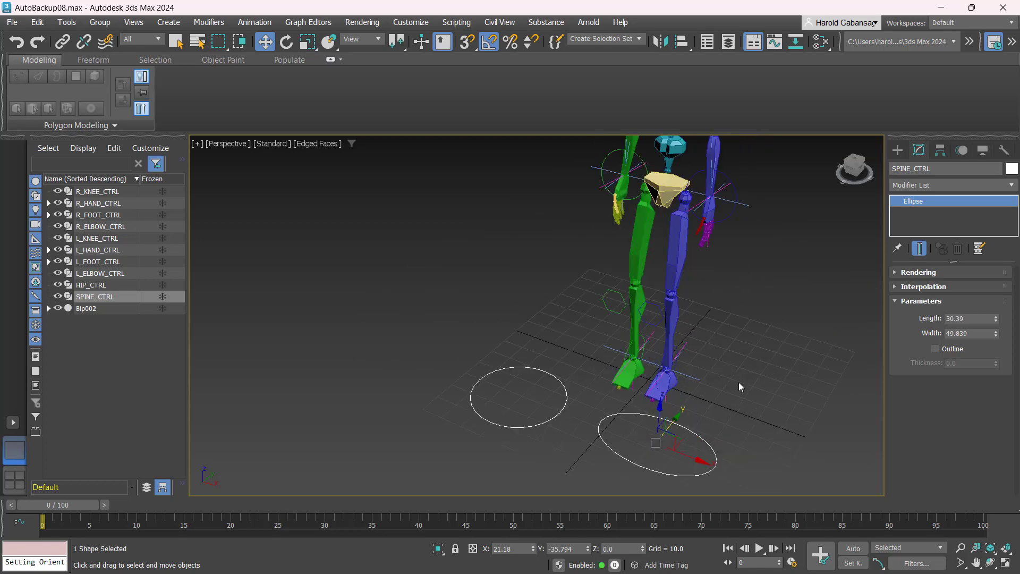
scroll(742, 387, "up", 2)
scroll(736, 425, "down", 3)
scroll(721, 321, "up", 3)
middle_click_drag(745, 352, 764, 380)
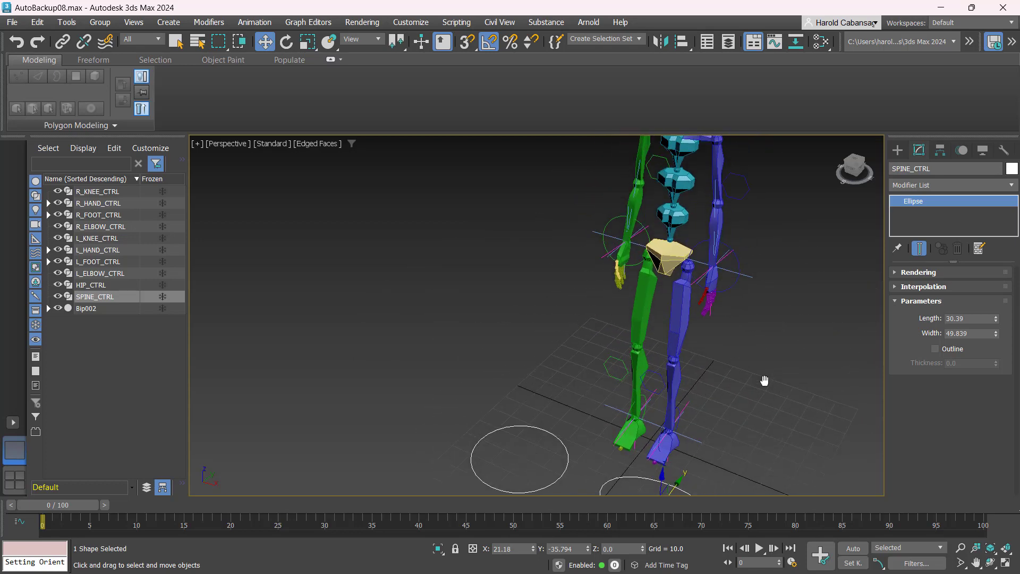
scroll(512, 461, "down", 2)
scroll(549, 380, "up", 2)
left_click(568, 425)
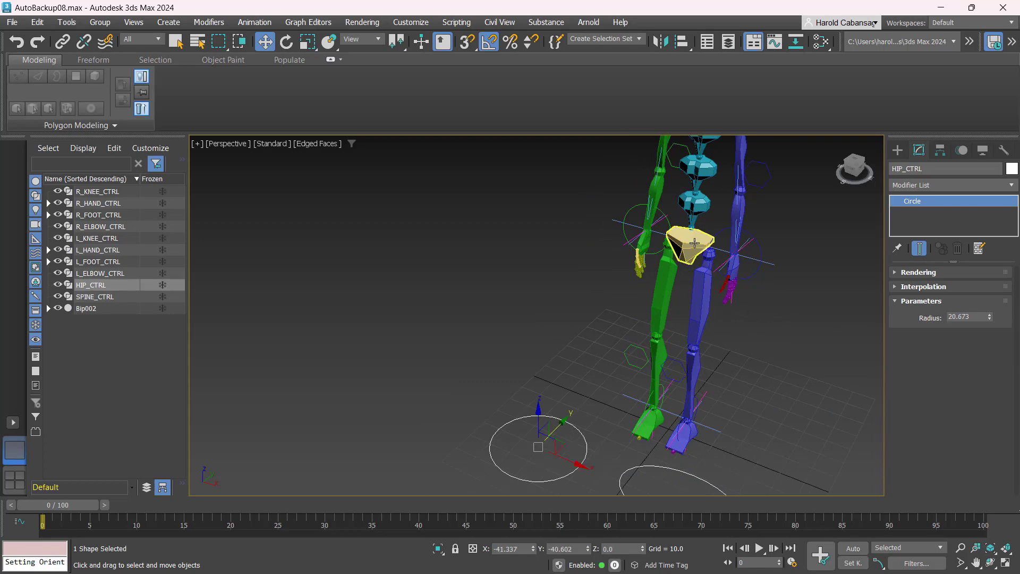
middle_click_drag(696, 242, 638, 237)
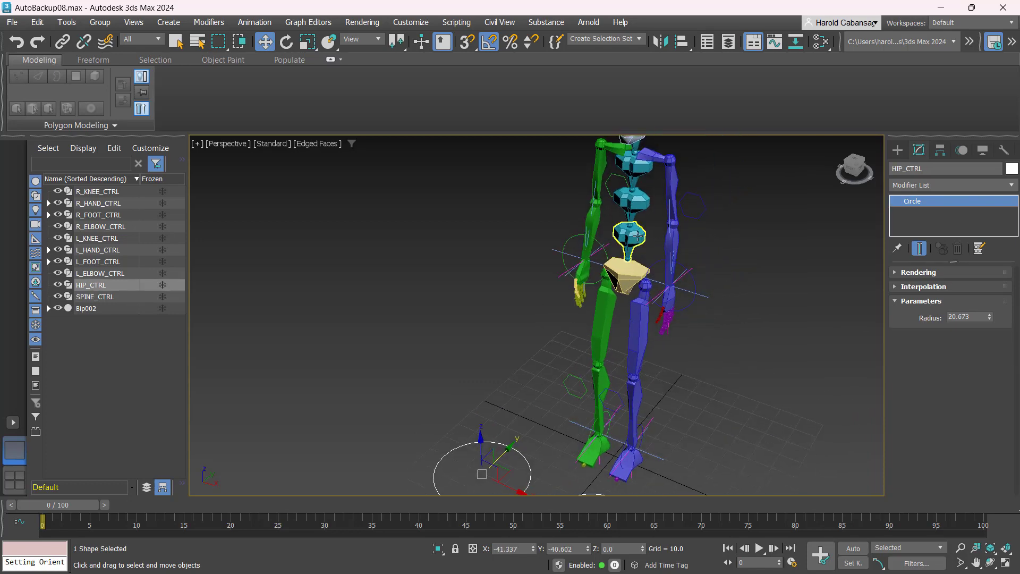
left_click(636, 236)
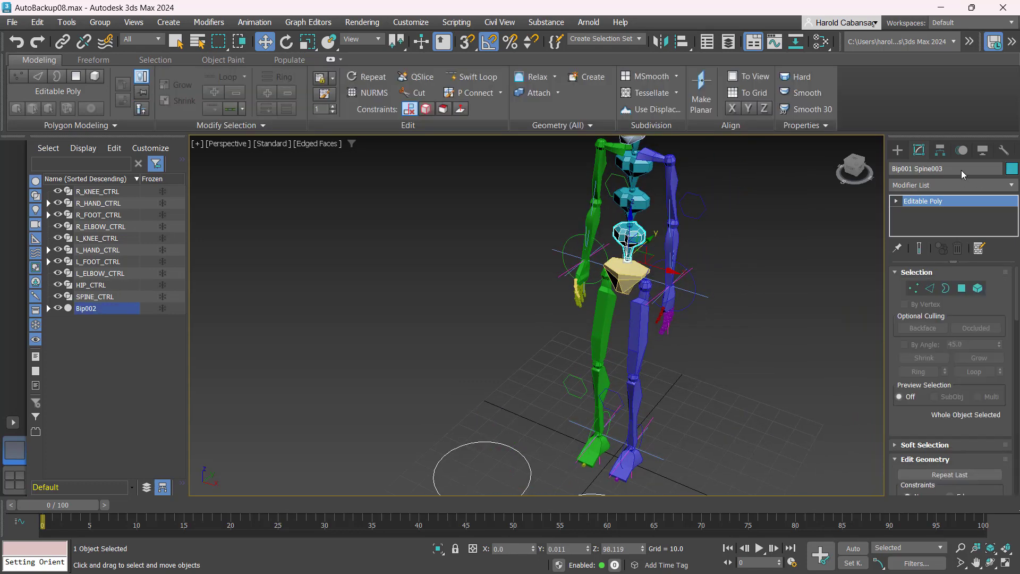
left_click(959, 165)
left_click(770, 324)
- Rename the spine ellipse as SPINE_03_CTRL
scroll(771, 325, "down", 5)
middle_click_drag(760, 330, 731, 248)
scroll(744, 298, "up", 3)
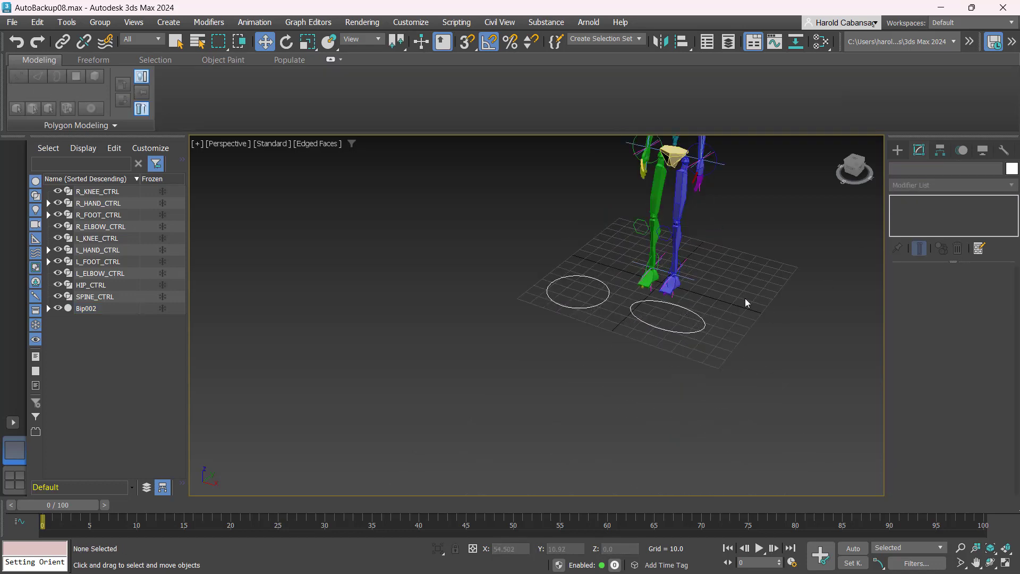
left_click_drag(745, 298, 690, 357)
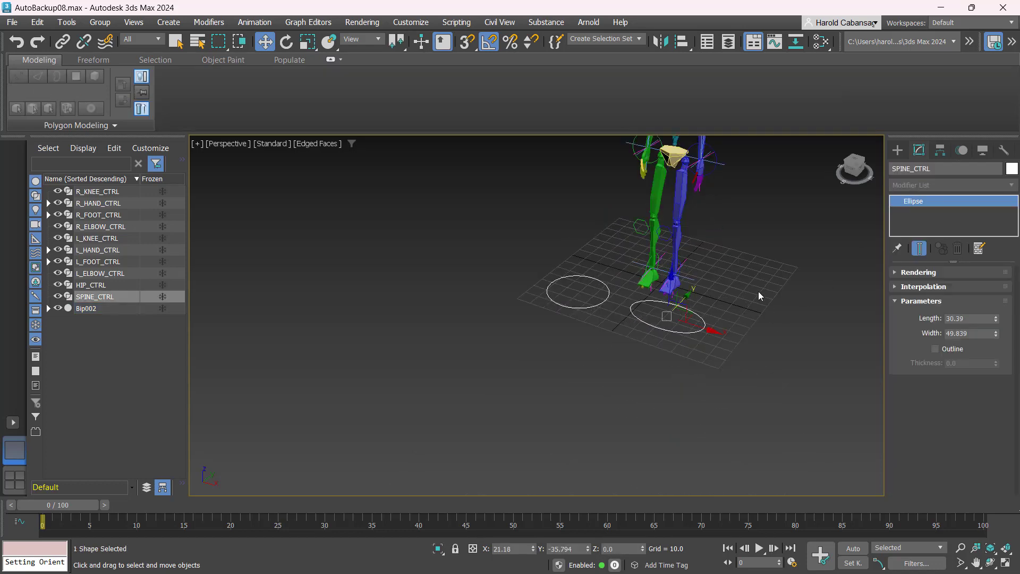
left_click(934, 169)
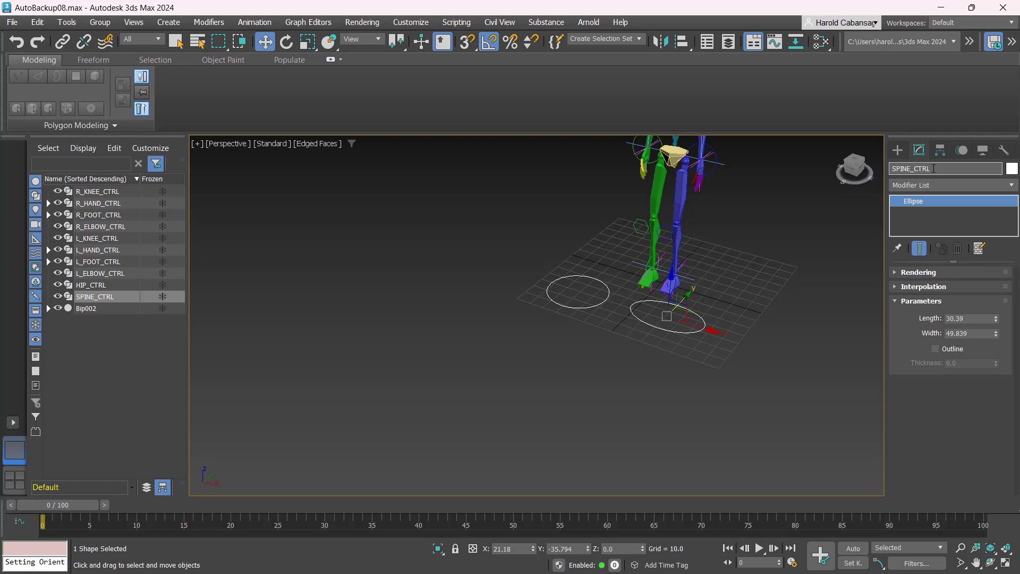
type("03_")
key("Return")
- Clone SPINE_03_CTRL forward along Y to about -76 as a single copy named SPINE_02_CTRL
scroll(745, 323, "up", 3)
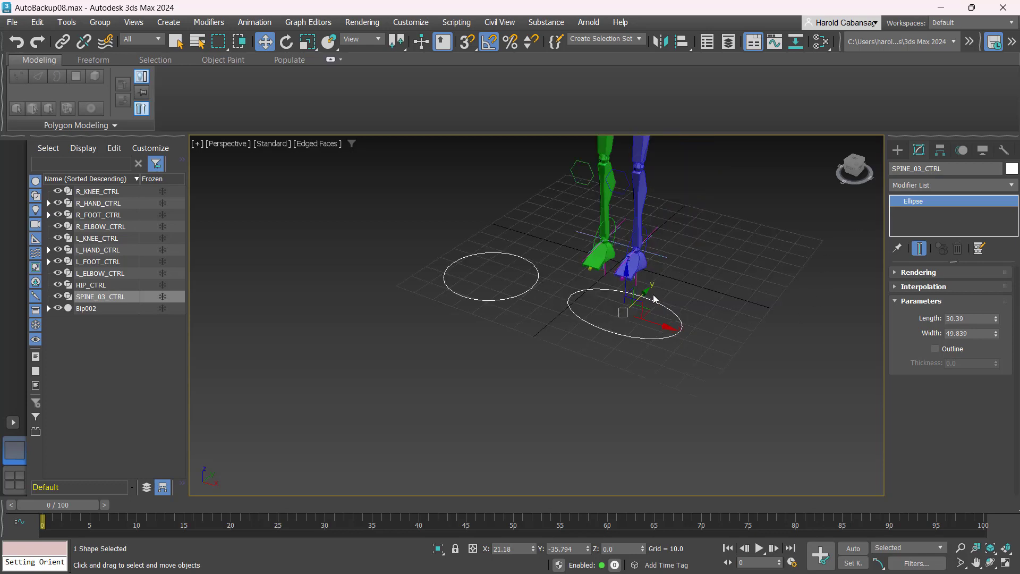
left_click_drag(647, 289, 589, 345, "shift")
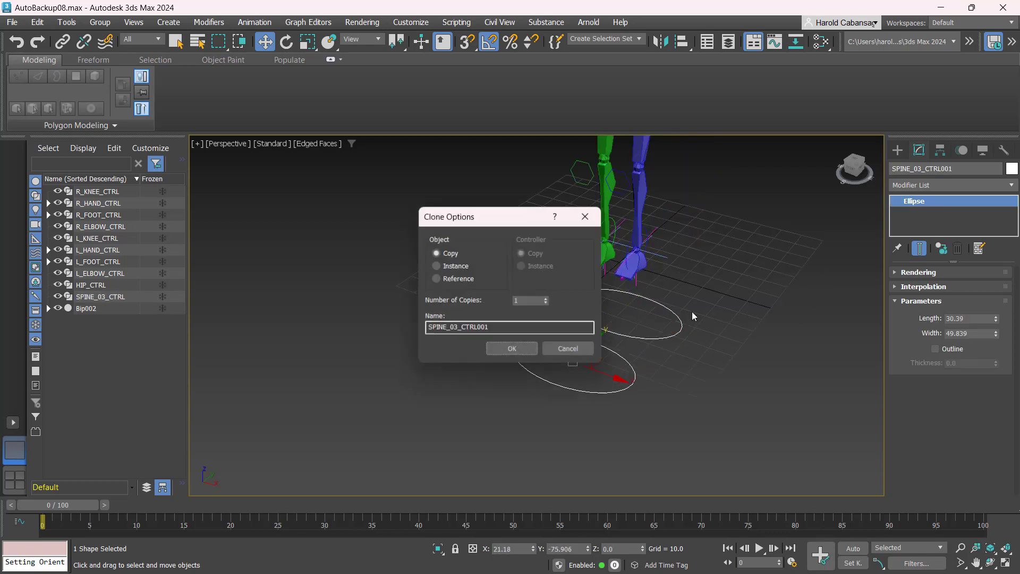
left_click(489, 328)
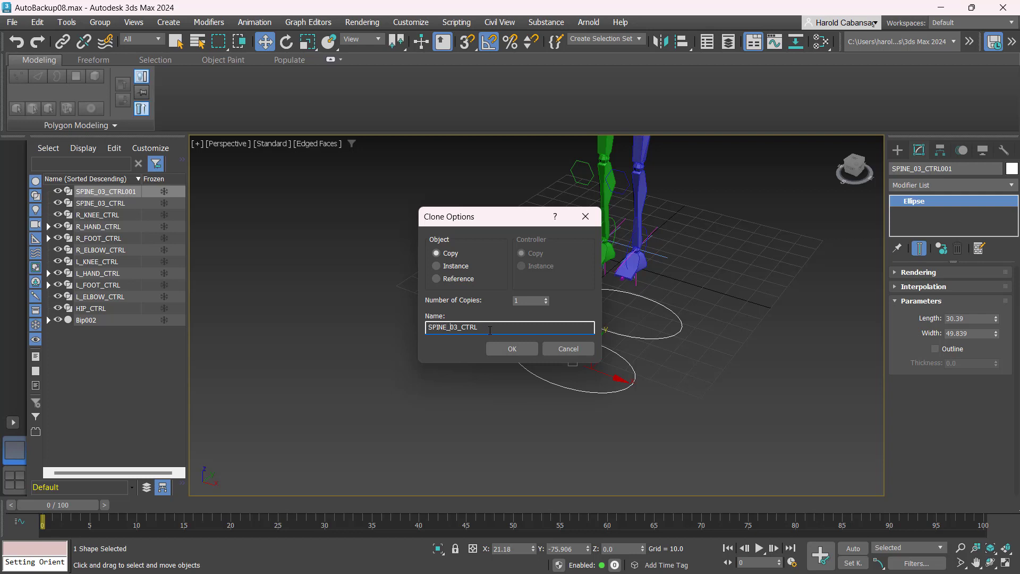
type("2")
key("Return")
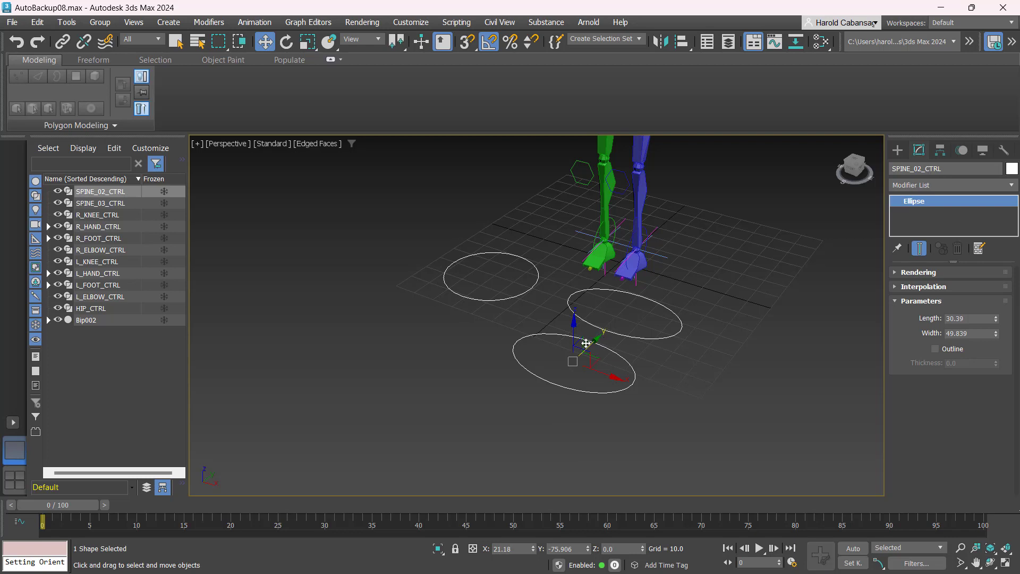
- Clone SPINE_02_CTRL forward along Y to about -119 as a single copy named SPINE_01_CTRL
left_click_drag(599, 339, 495, 398, "shift")
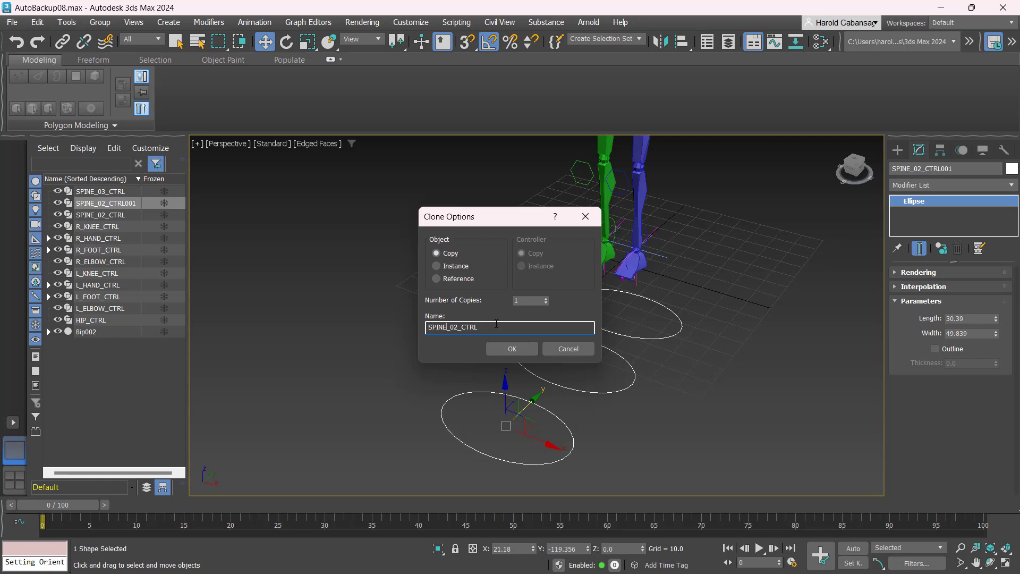
type("1")
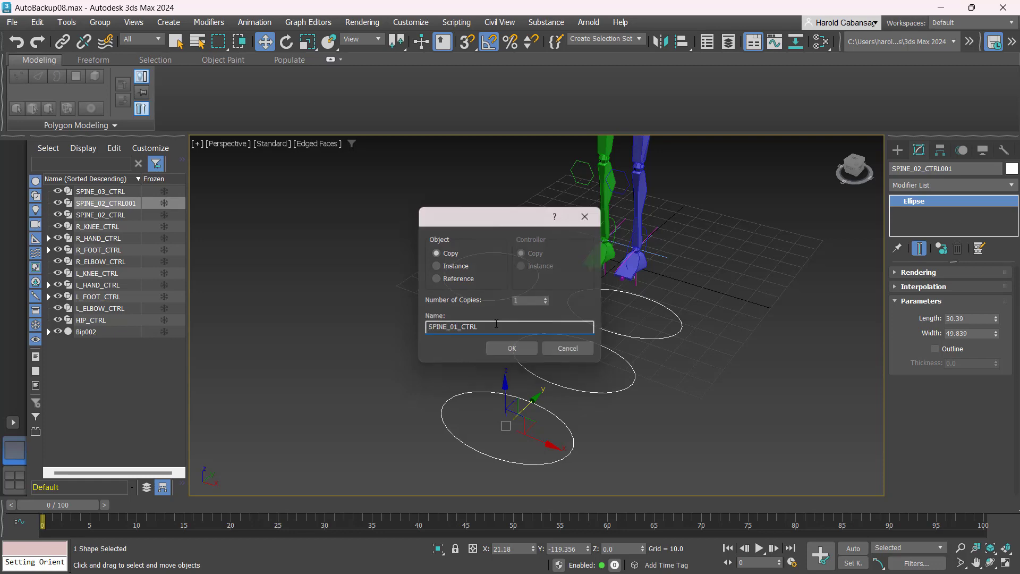
key("Return")
- Rename the middle ellipse, SPINE_02_CTRL, as SPINE_04_CTRL
scroll(649, 355, "down", 3)
scroll(649, 356, "up", 2)
middle_click_drag(649, 355, 629, 435)
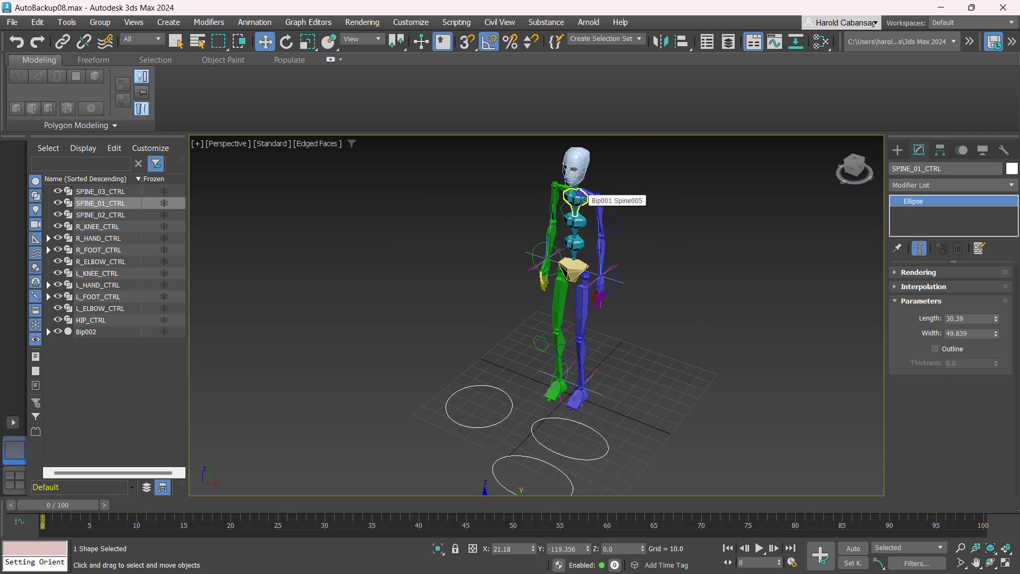
middle_click_drag(678, 394, 694, 308)
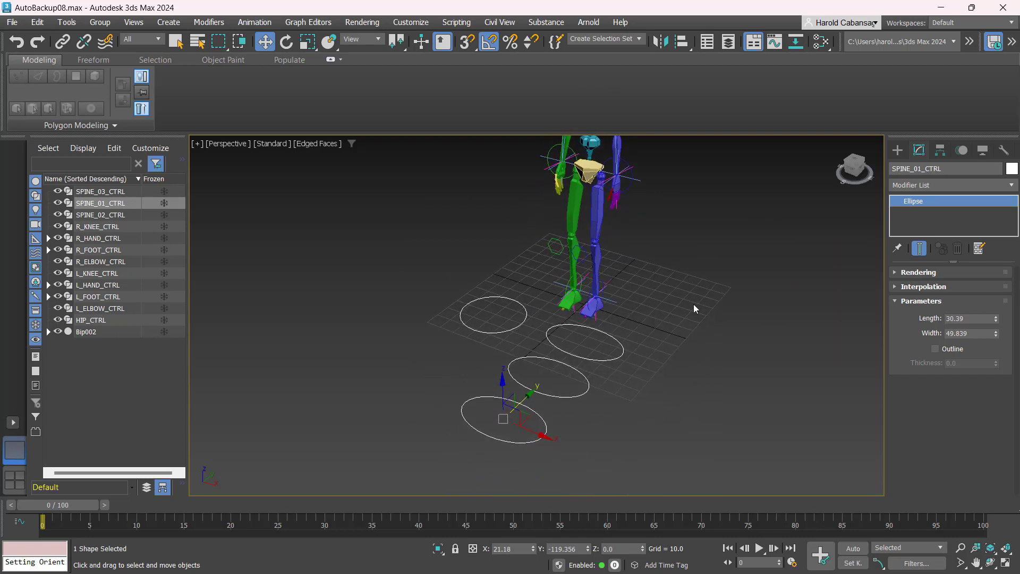
left_click(587, 396)
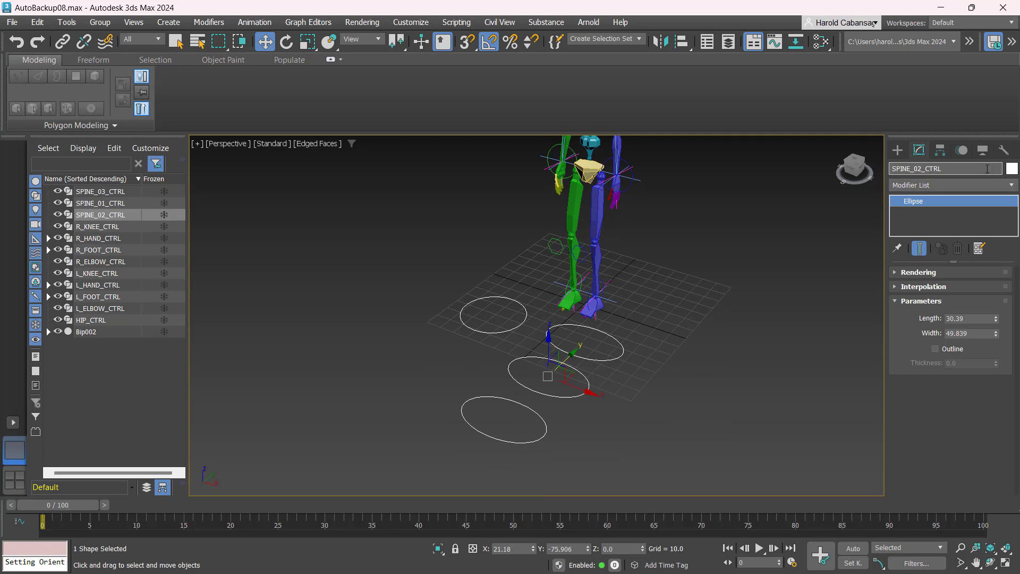
key("Return")
- Rename the frontmost ellipse, SPINE_01_CTRL, as SPINE_05_CTRL
left_click(542, 409)
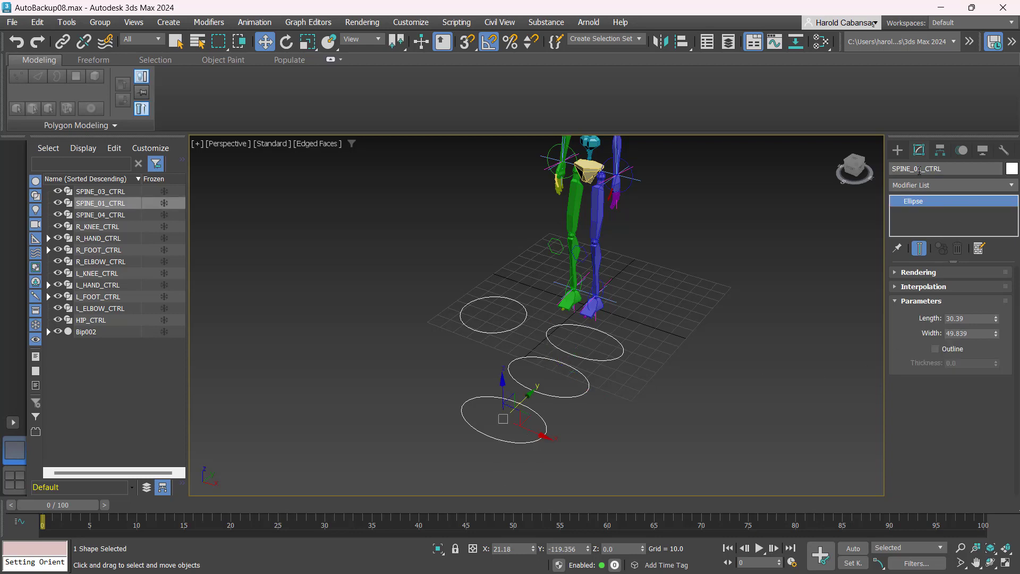
type("5")
key("Return")
- Clone SPINE_05_CTRL forward along Y to about -158 as a single copy named NECK_CTRL
middle_click_drag(699, 357, 665, 413)
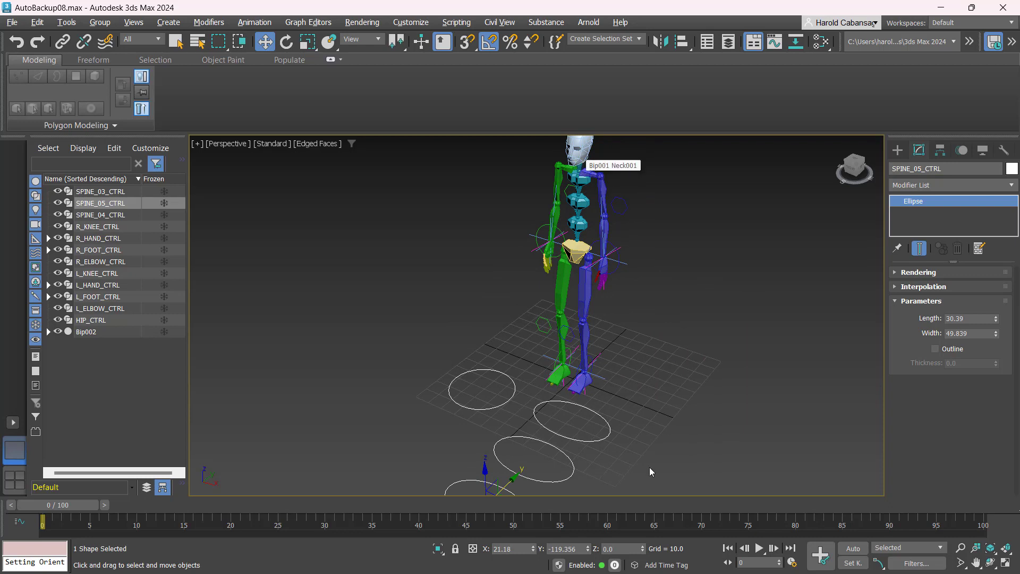
middle_click_drag(649, 469, 681, 372)
mouse_move(506, 433)
left_mouse_down()
mouse_move(552, 378)
mouse_move(507, 405)
left_mouse_up()
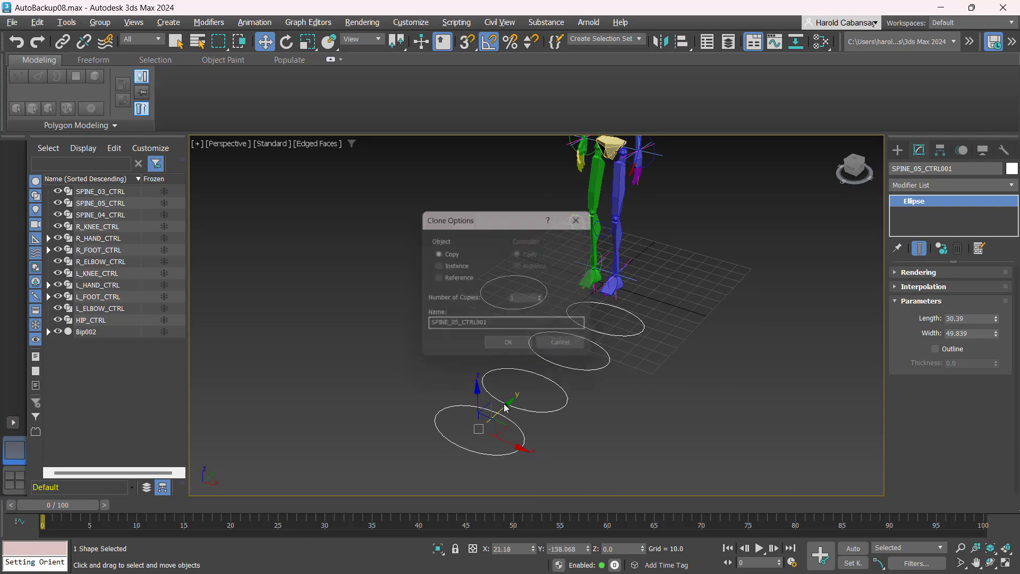
left_click(514, 327)
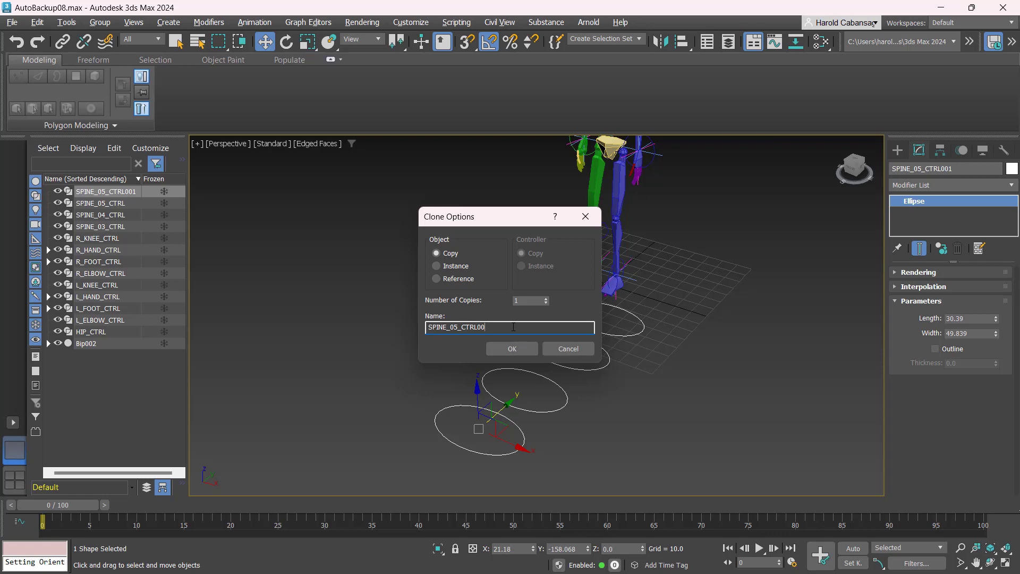
key("shift+Right")
key("shift+Right")
key("shift+Right")
key("shift+Right")
key("shift+Right")
type("NECK")
key("Return")
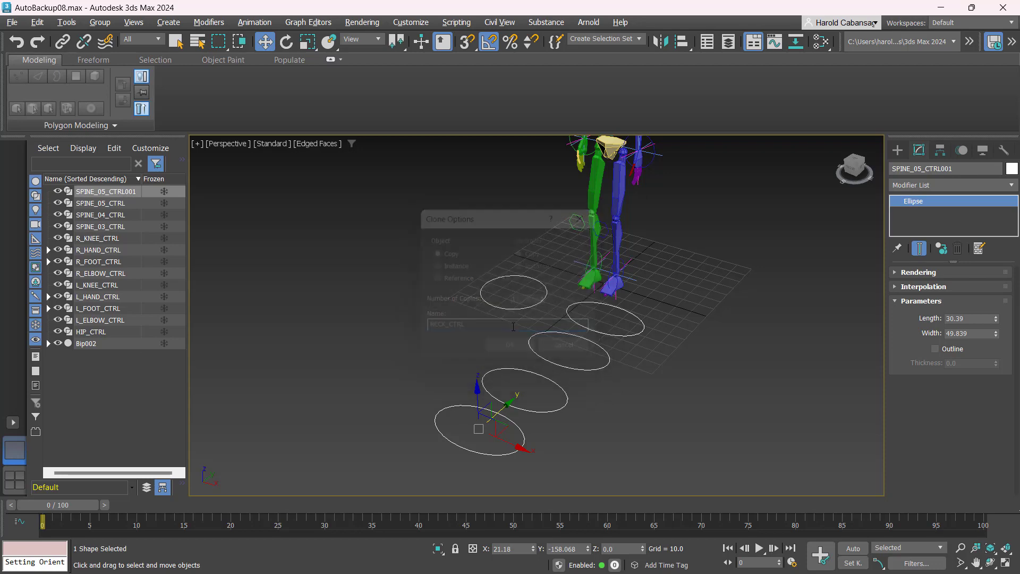
- Align HIP_CTRL to the pelvis bone in X, Y and Z position, pivot point to pivot point
scroll(687, 322, "down", 2)
middle_click_drag(689, 318, 662, 402)
scroll(668, 344, "up", 2)
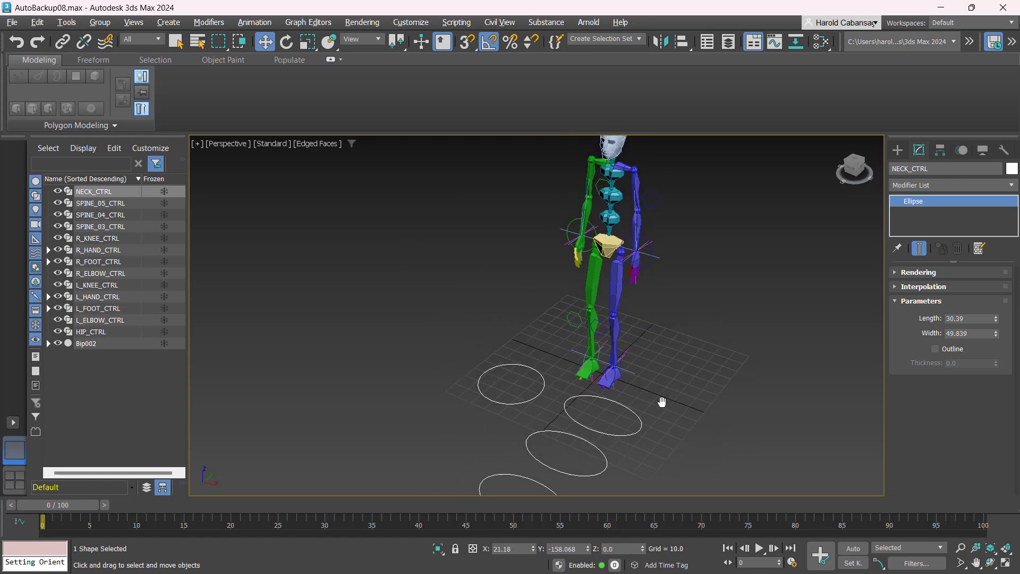
scroll(555, 392, "up", 4)
left_click_drag(487, 410, 488, 409)
key("alt+a")
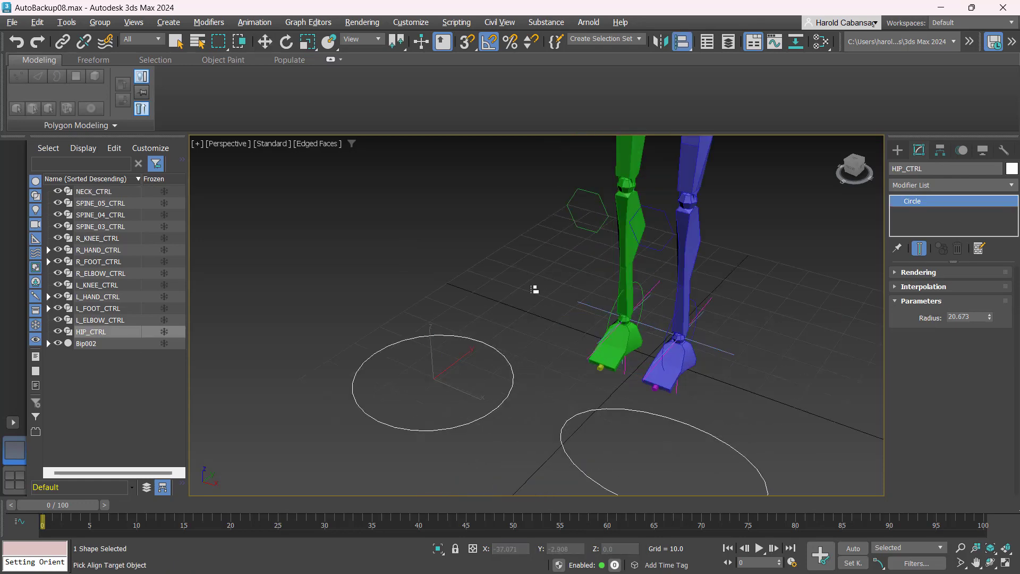
middle_click_drag(517, 220, 476, 384)
left_click(585, 282)
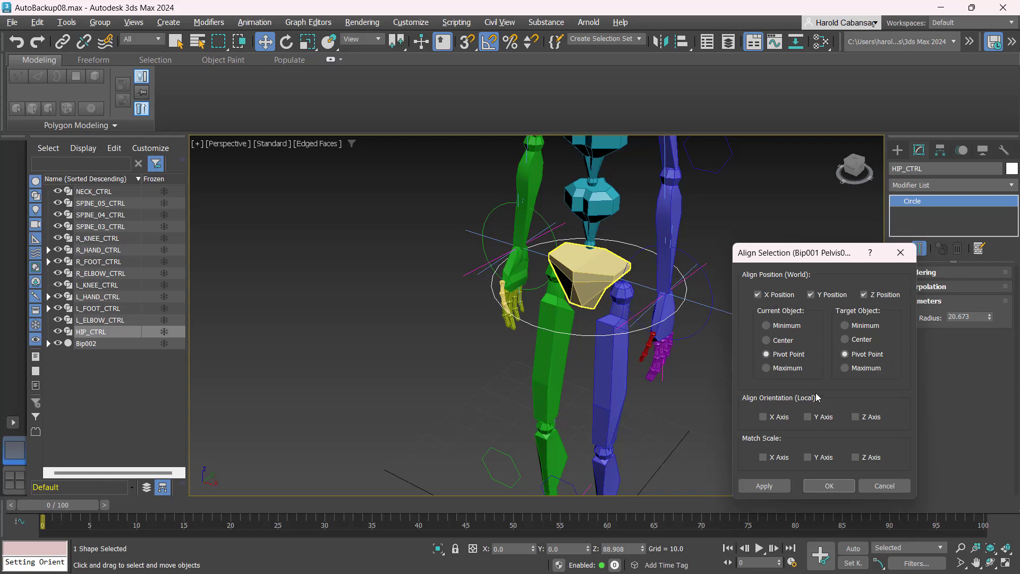
left_click(829, 486)
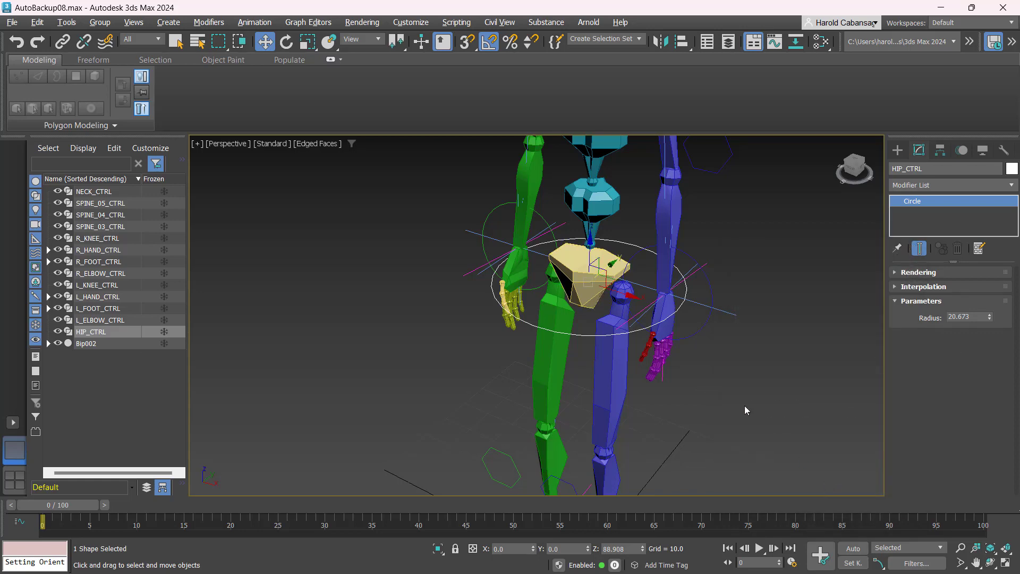
- Align SPINE_03_CTRL to the pivot of the lowest spine bone, directly above the pelvis
middle_click_drag(745, 406, 700, 356)
scroll(716, 369, "down", 5)
left_click(637, 433)
key("alt+a")
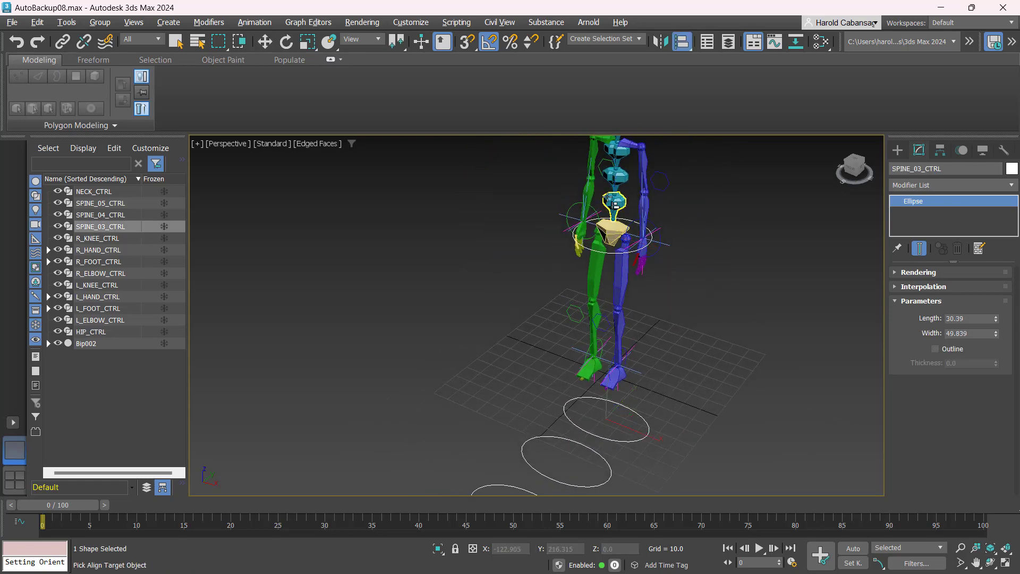
left_click(615, 202)
left_click(829, 486)
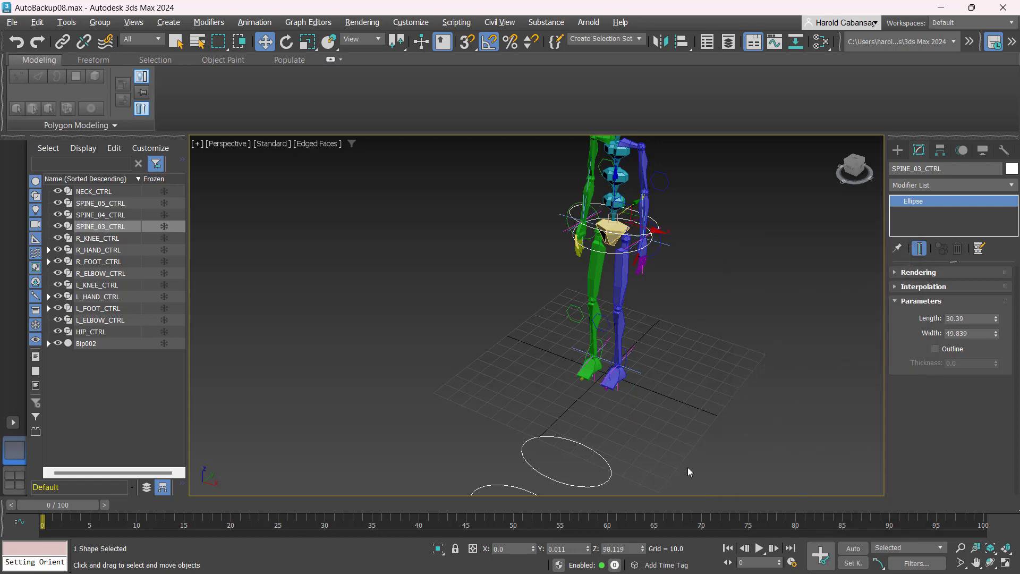
- Align SPINE_04_CTRL to the pivot of the middle spine bone
left_click(595, 480)
key("alt+a")
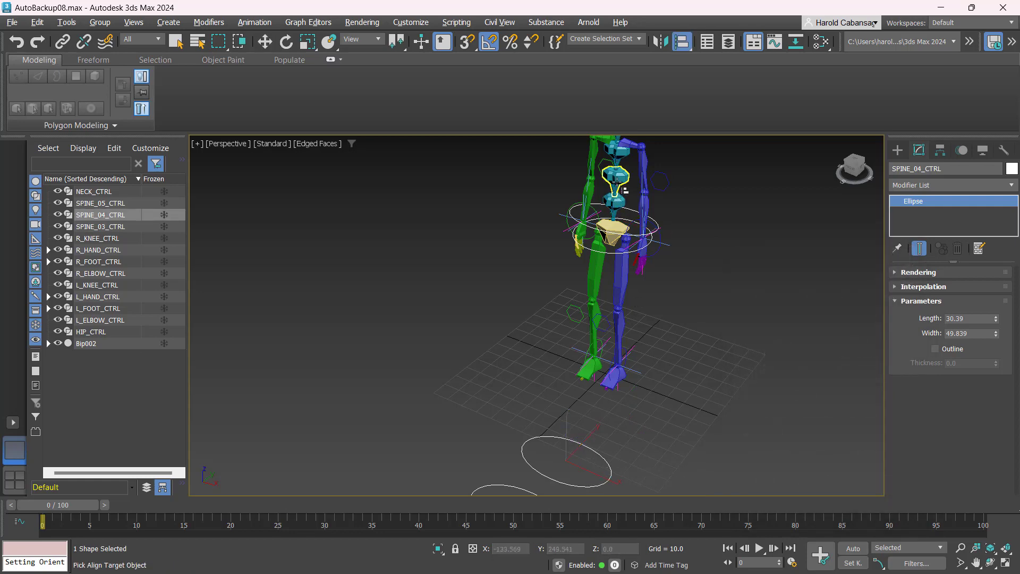
left_click(616, 183)
left_click(829, 486)
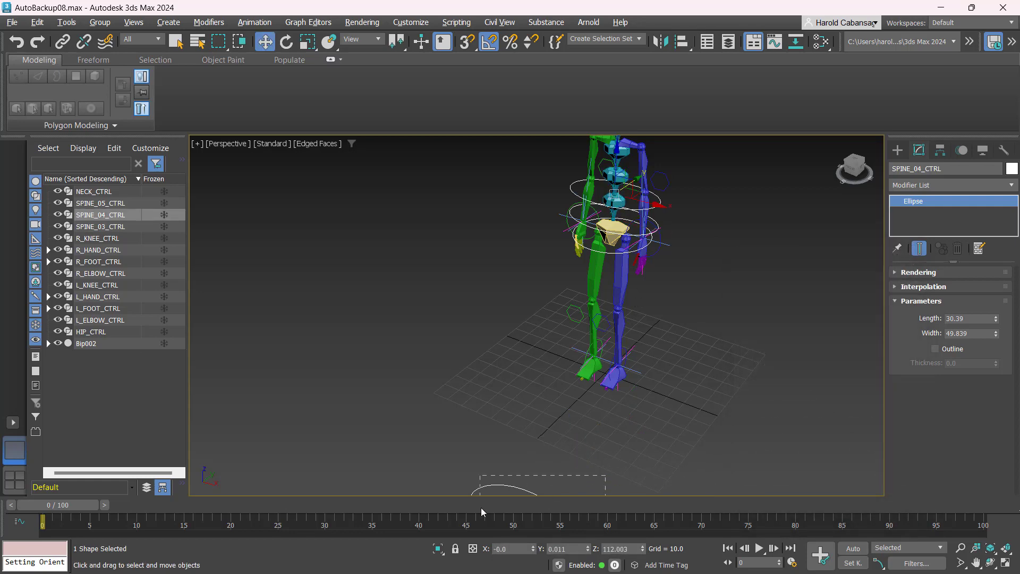
- Align SPINE_05_CTRL to the uppermost spine bone in X, Y and Z position, pivot point to pivot point
left_click_drag(480, 508, 480, 509)
middle_click_drag(505, 447, 539, 461)
key("alt+a")
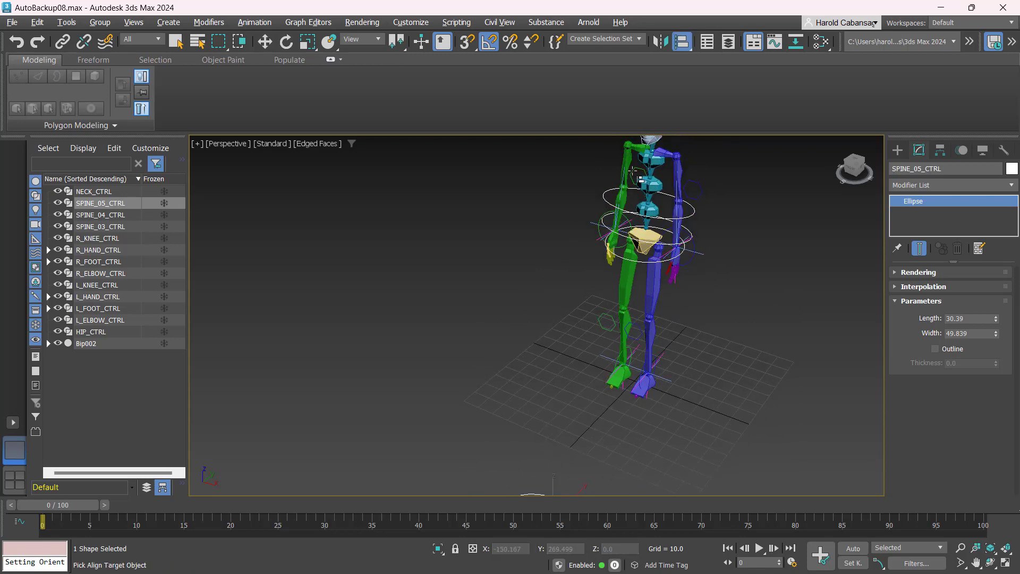
left_click(653, 161)
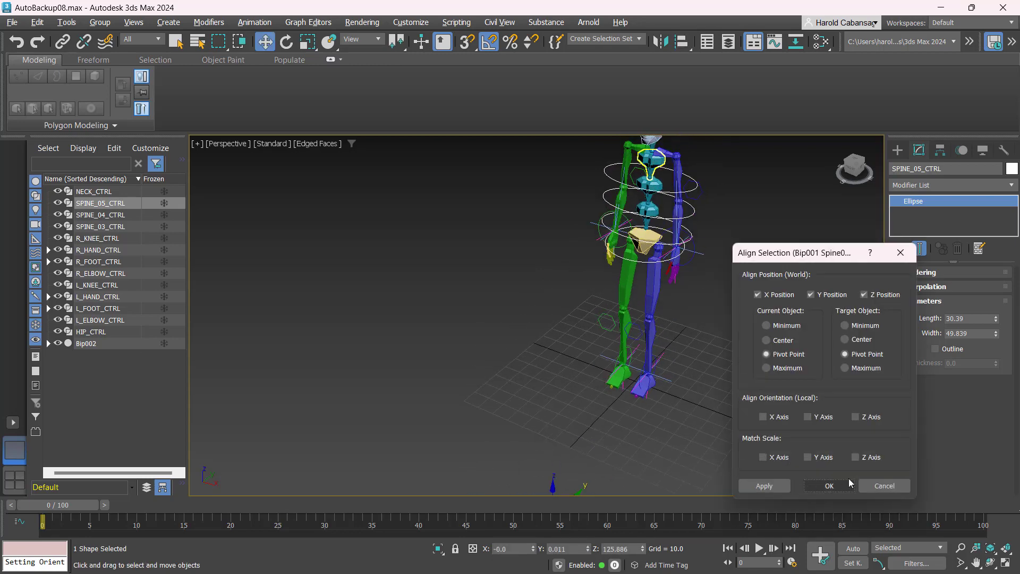
left_click(829, 485)
- Align NECK_CTRL to the pivot of the neck bone below the head
middle_click_drag(678, 430, 700, 380)
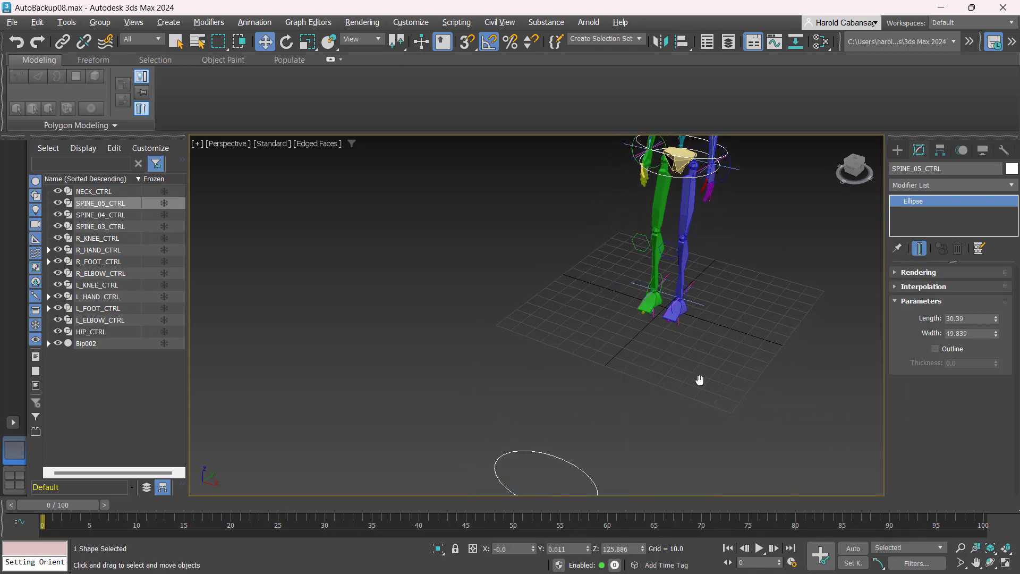
scroll(700, 380, "down", 3)
left_click(615, 448)
scroll(571, 393, "up", 3)
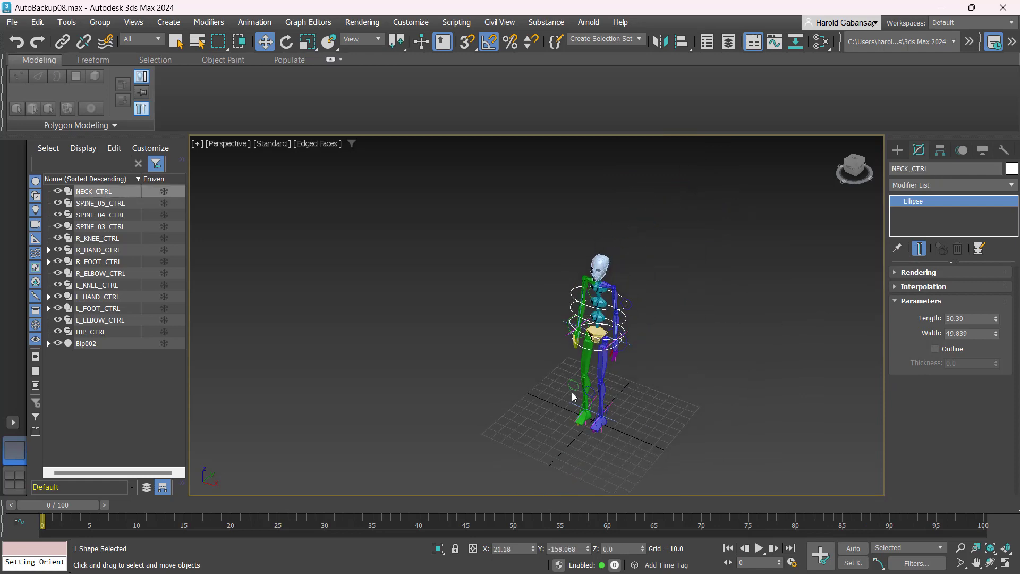
key("alt+a")
scroll(573, 326, "up", 6)
left_click(548, 383)
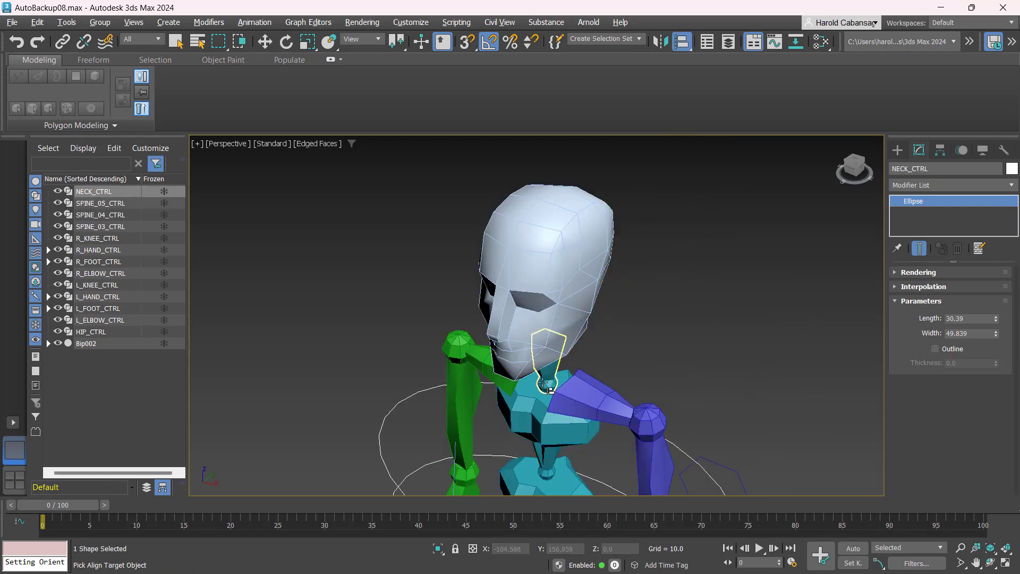
left_click(827, 488)
- Set the NECK_CTRL ellipse's length to 20 and width to 30
mouse_move(706, 387)
middle_mouse_down("alt")
mouse_move(712, 351)
mouse_move(675, 380)
mouse_move(683, 408)
mouse_move(675, 394)
mouse_move(696, 372)
middle_mouse_up("alt")
scroll(713, 351, "down", 3)
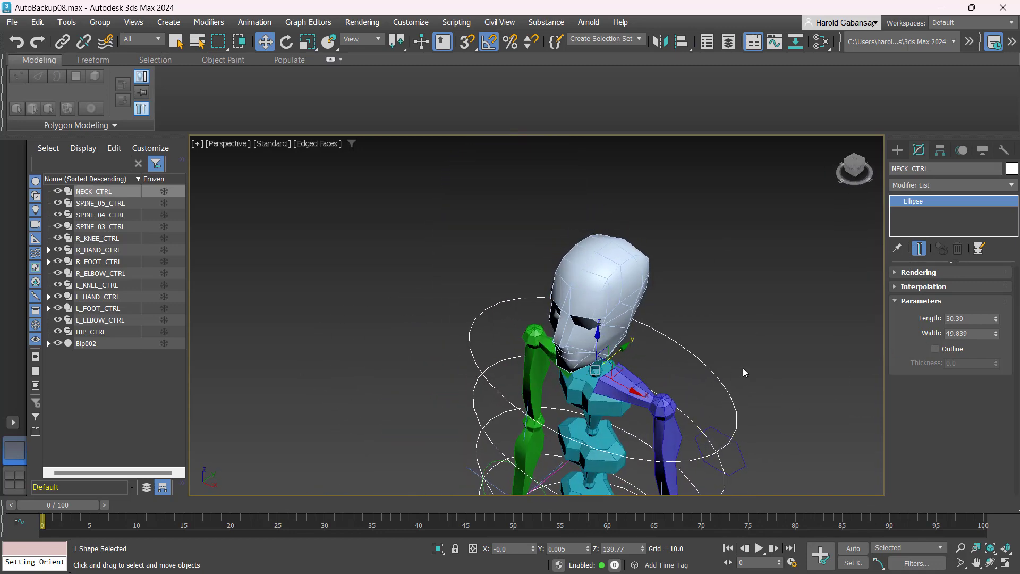
left_click_drag(996, 326, 992, 338)
left_click(976, 318)
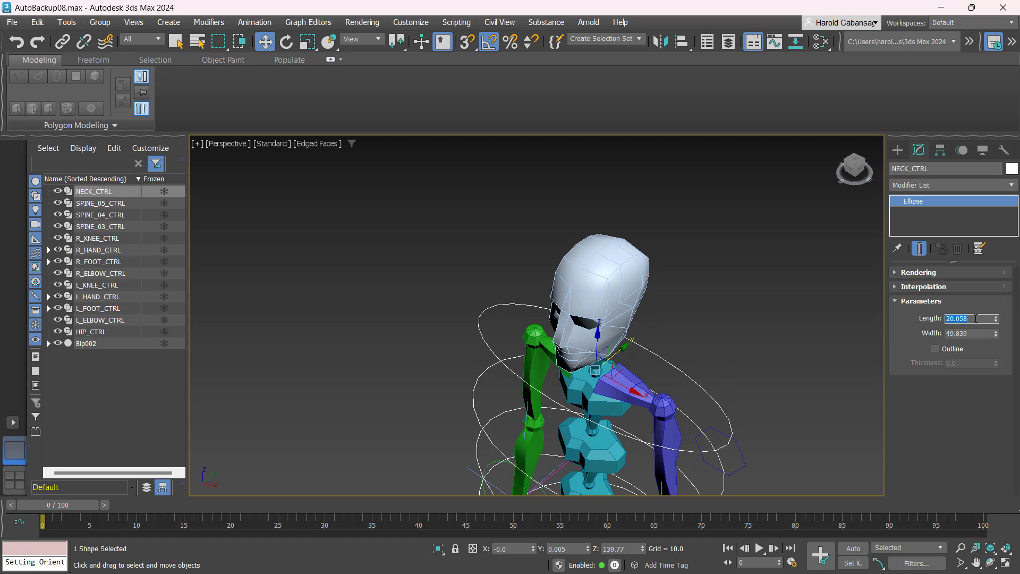
type("20")
key("Return")
left_click(975, 333)
type("30")
key("Return")
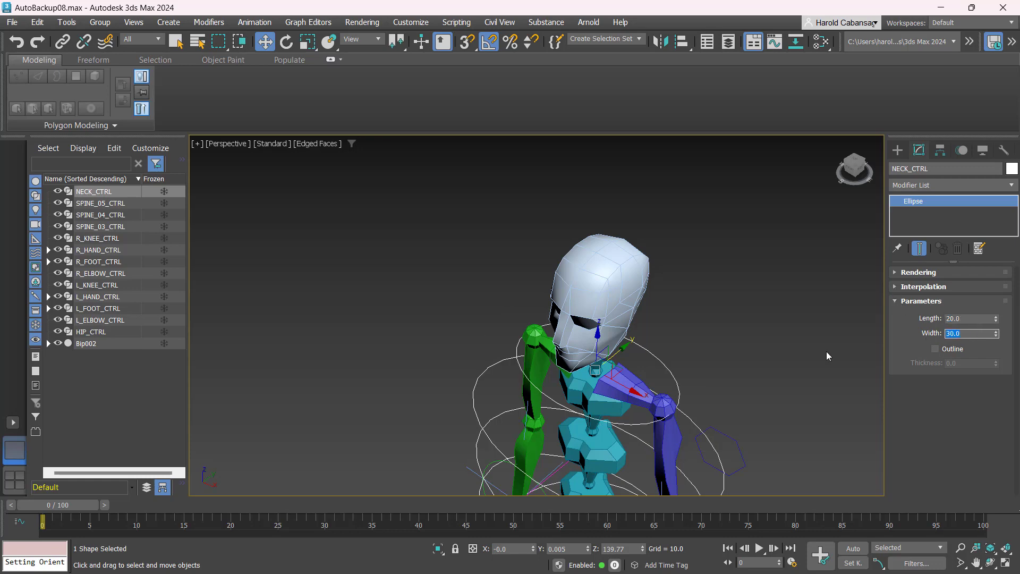
- Set the SPINE_05_CTRL ellipse's length to 25 and width to 35
middle_click_drag(827, 355, 712, 335, "alt")
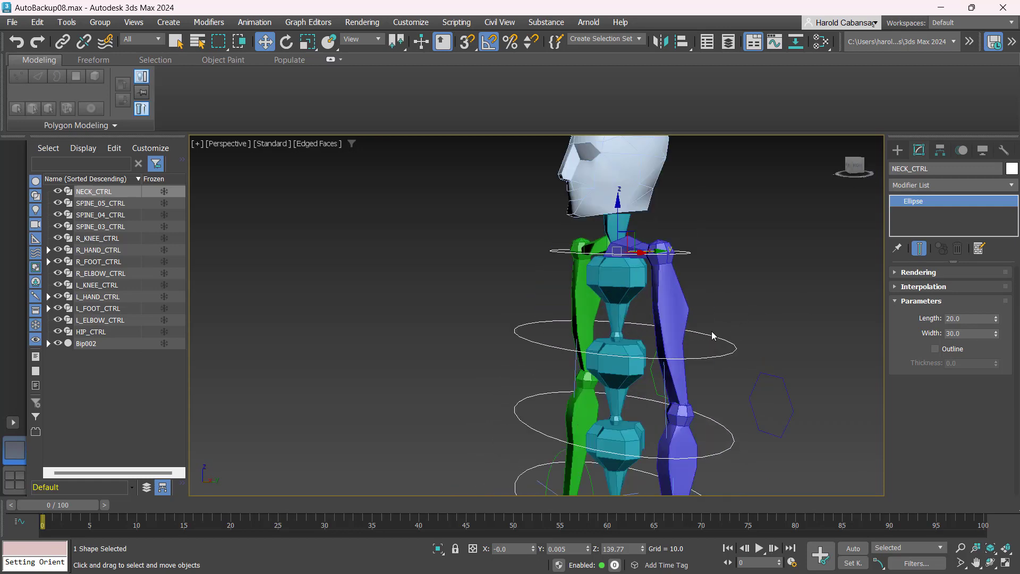
left_click(713, 332)
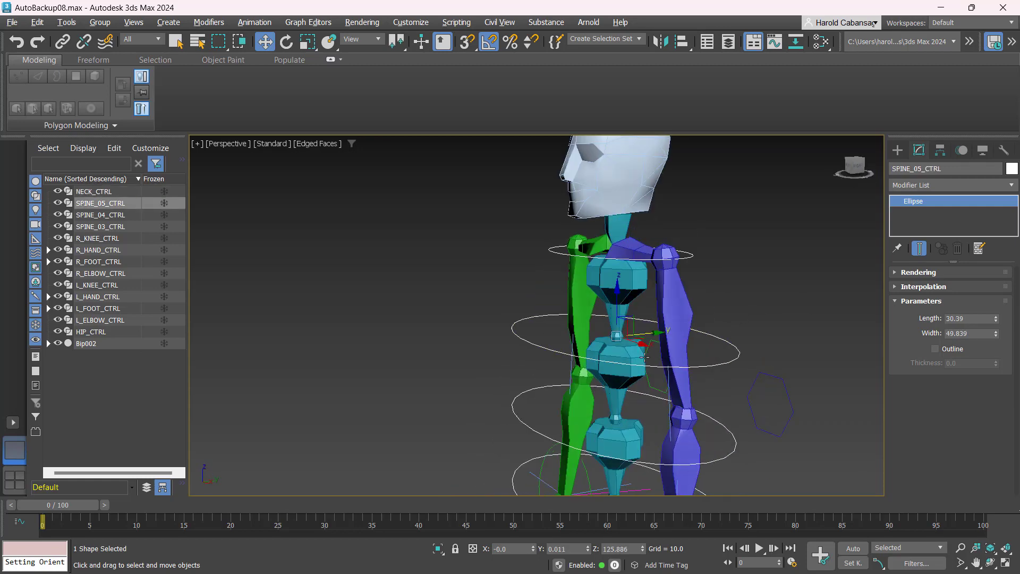
middle_click_drag(645, 357, 718, 340, "alt")
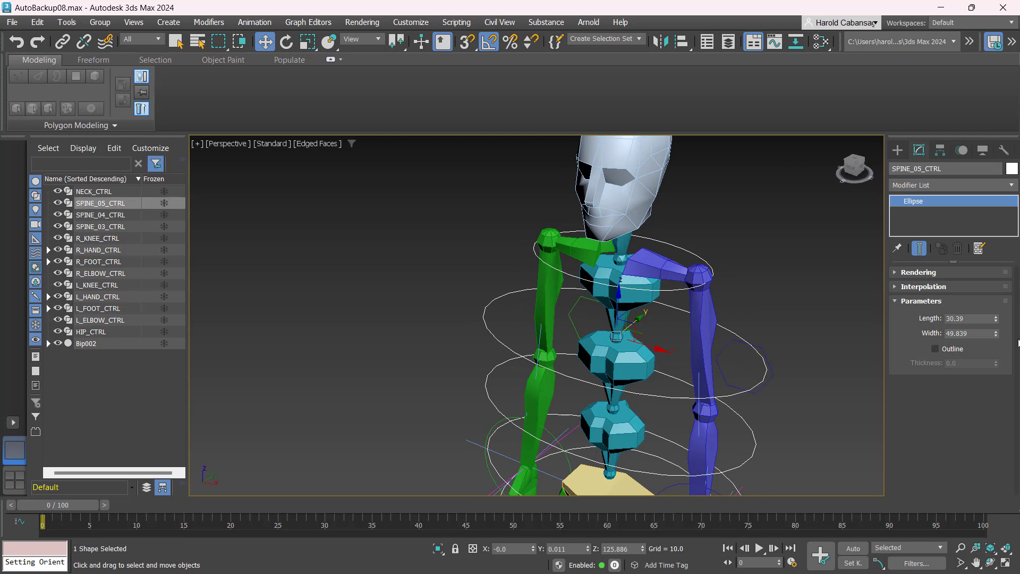
double_click(980, 320)
type("25")
key("Return")
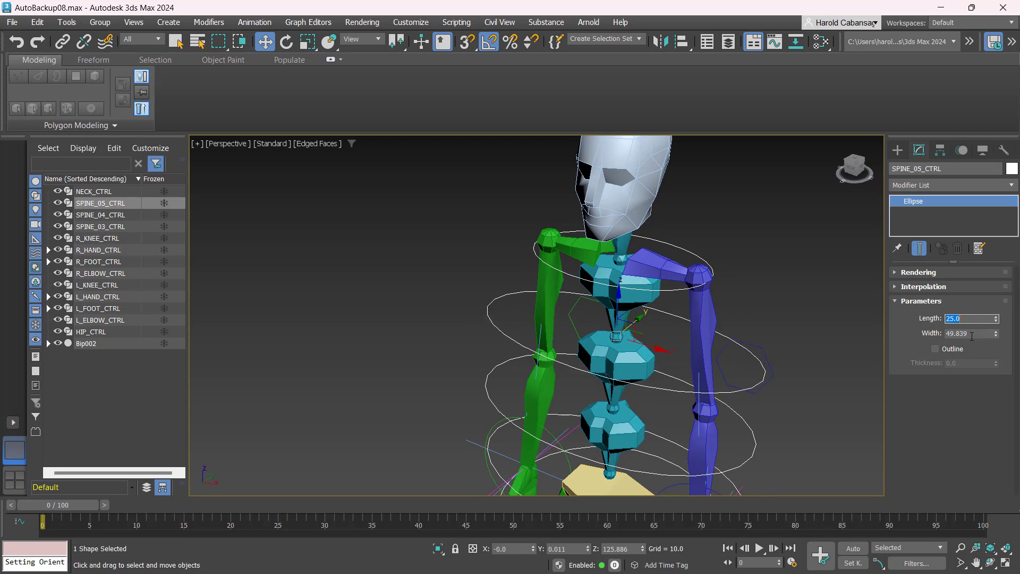
left_click(971, 335)
type("35")
key("Return")
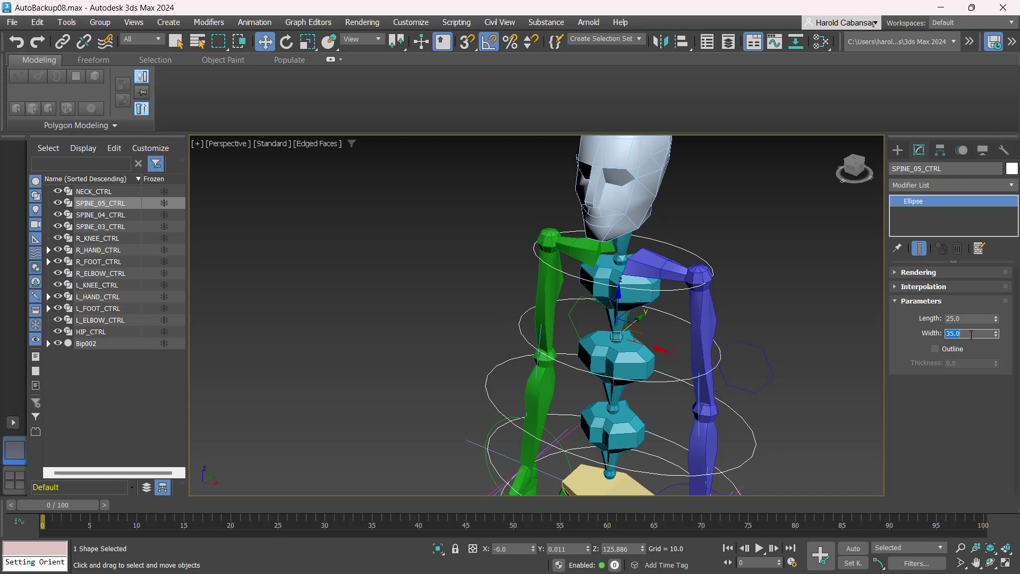
- Resize the SPINE_04_CTRL ellipse to a length of 25 and a width of 35
middle_click_drag(671, 428, 676, 270)
left_click(758, 274)
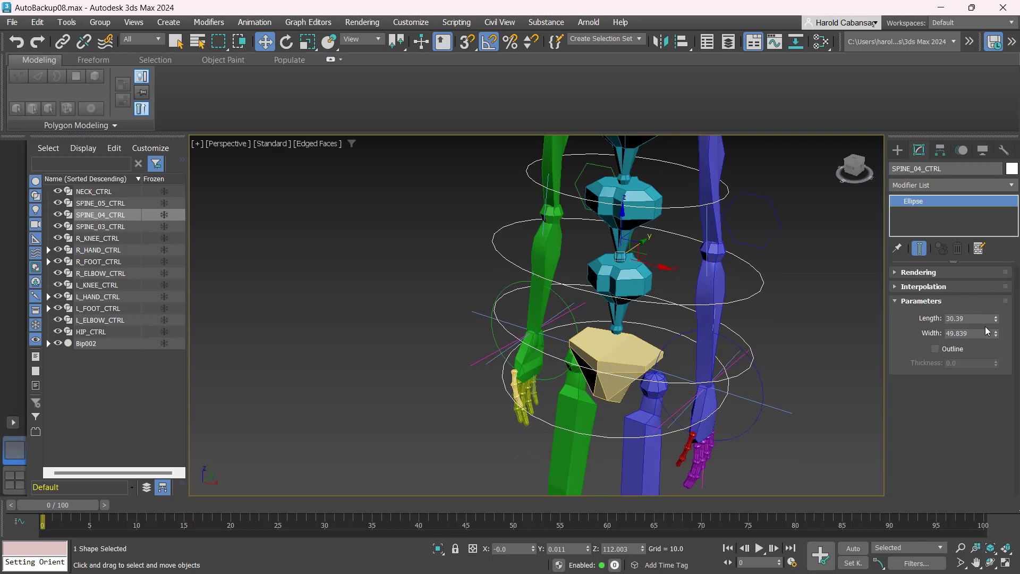
left_click(970, 319)
key("Return")
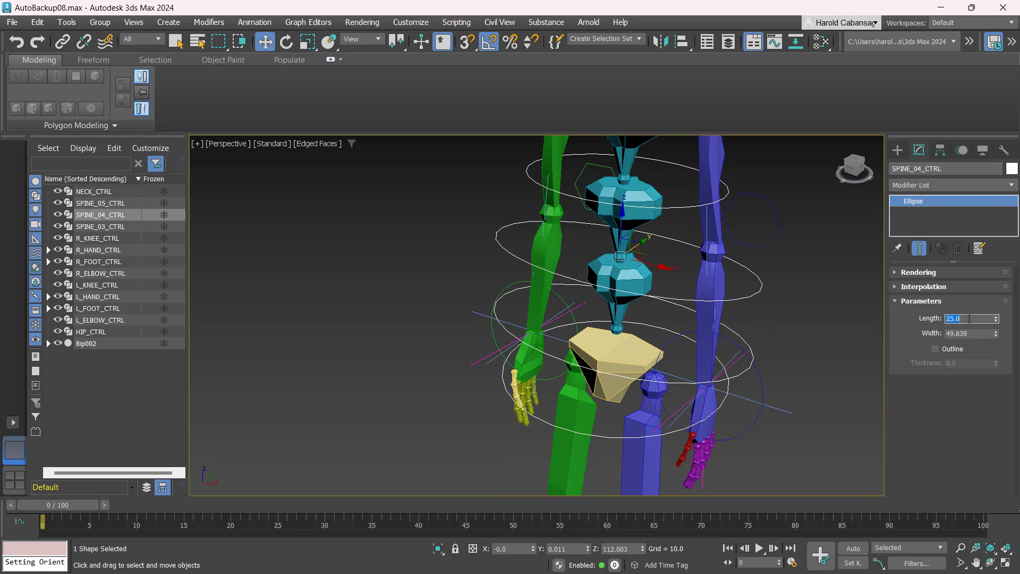
key("Tab")
key("Return")
- Give the SPINE_03_CTRL ellipse just above the pelvis a length of 25 and a width of 35
left_click(684, 304)
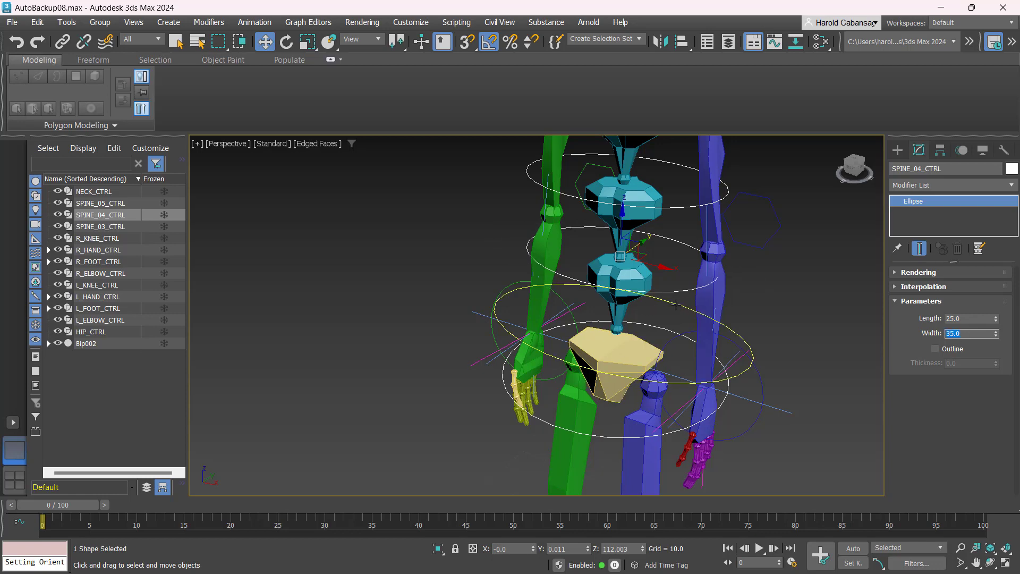
double_click(973, 319)
type("25")
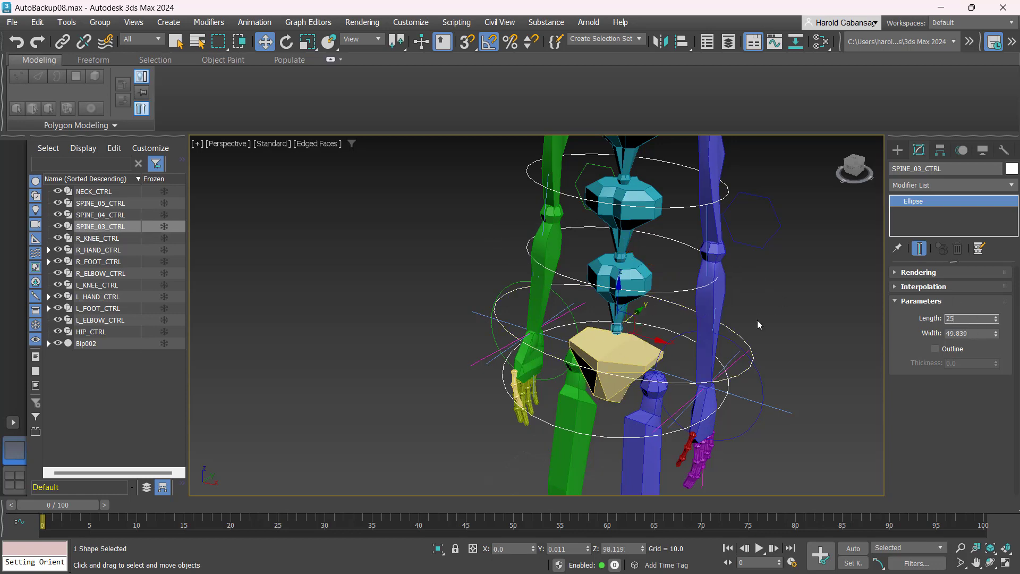
key("Return")
key("Tab")
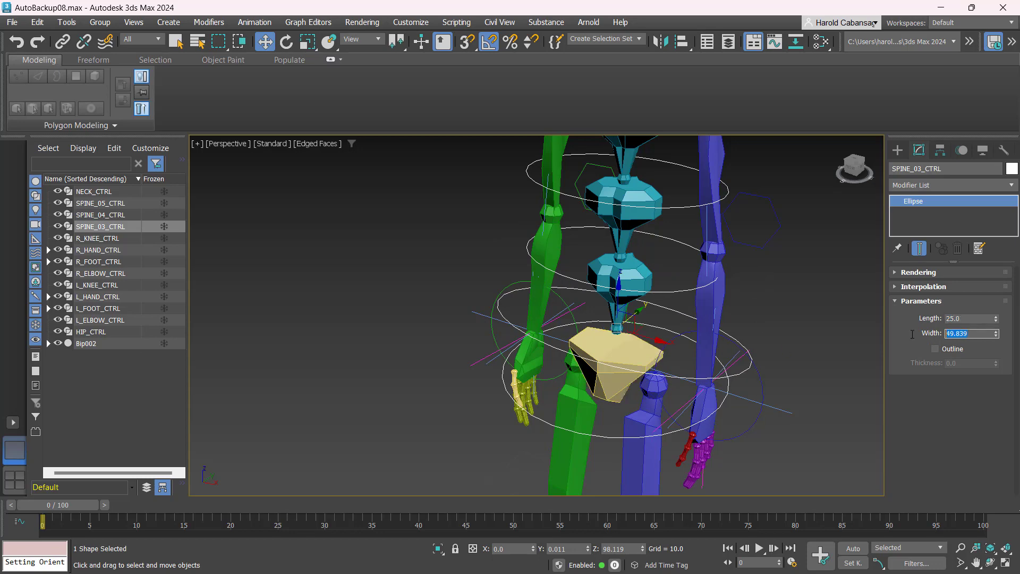
type("35")
key("Return")
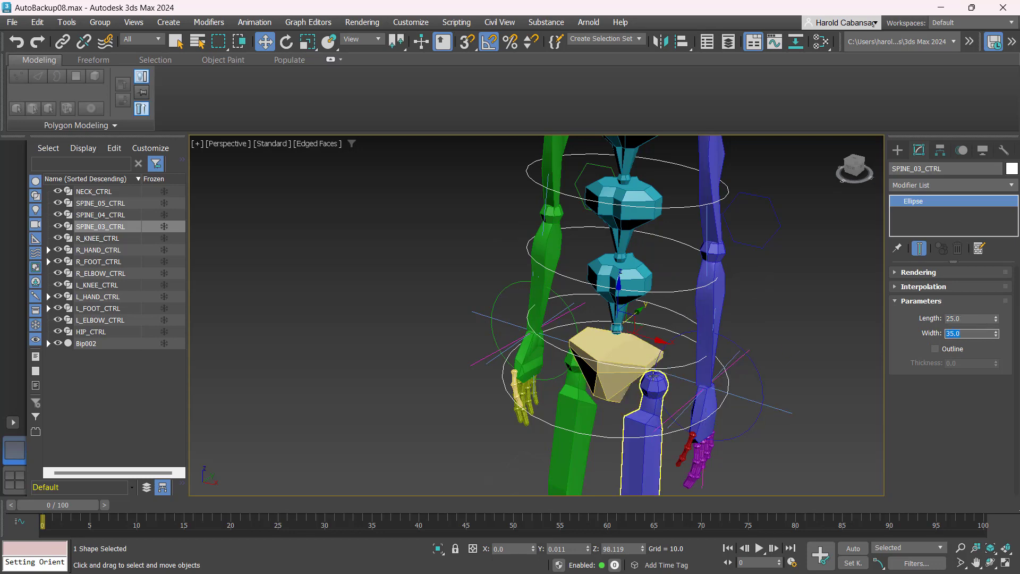
- Set the HIP_CTRL circle's radius to 25
middle_click_drag(651, 434, 662, 403, "alt")
left_click(664, 414)
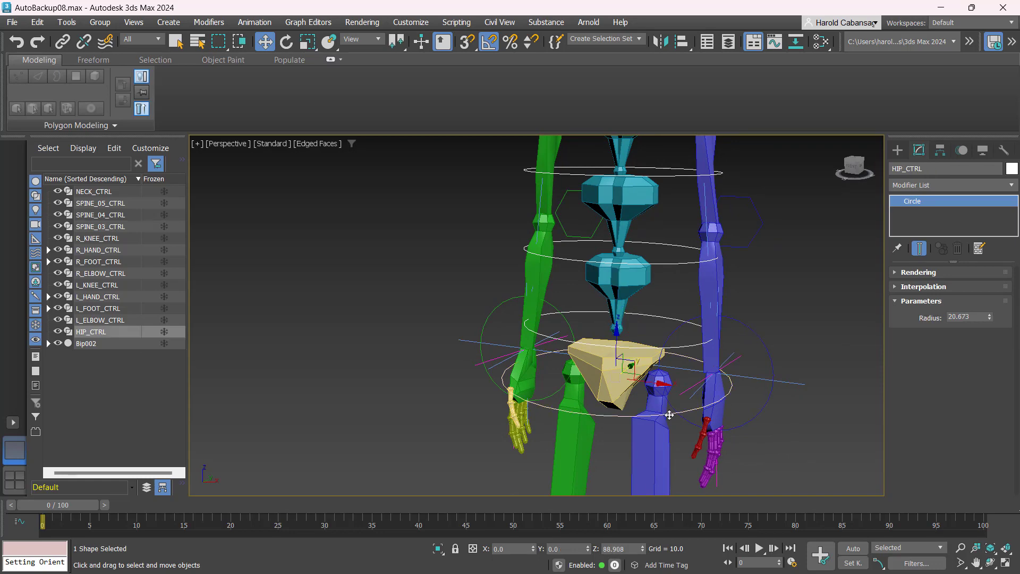
middle_click_drag(758, 361, 730, 377, "alt")
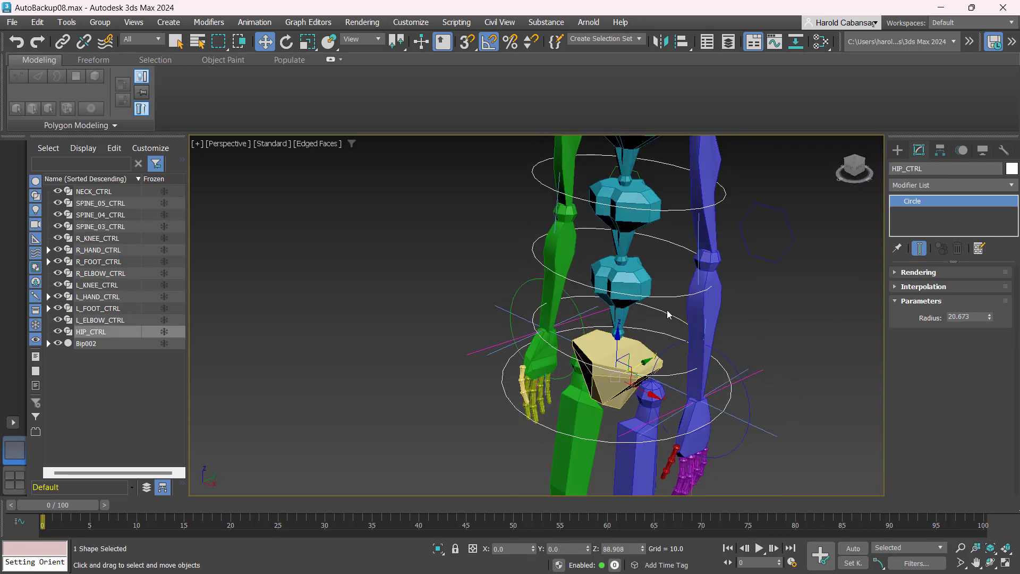
left_click(590, 440)
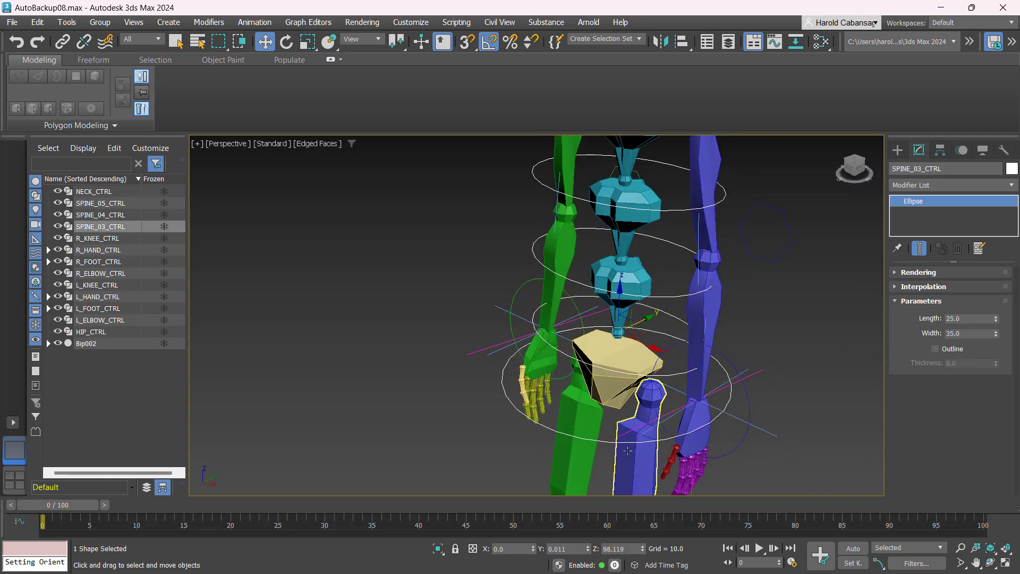
left_click(590, 441)
left_click(979, 316)
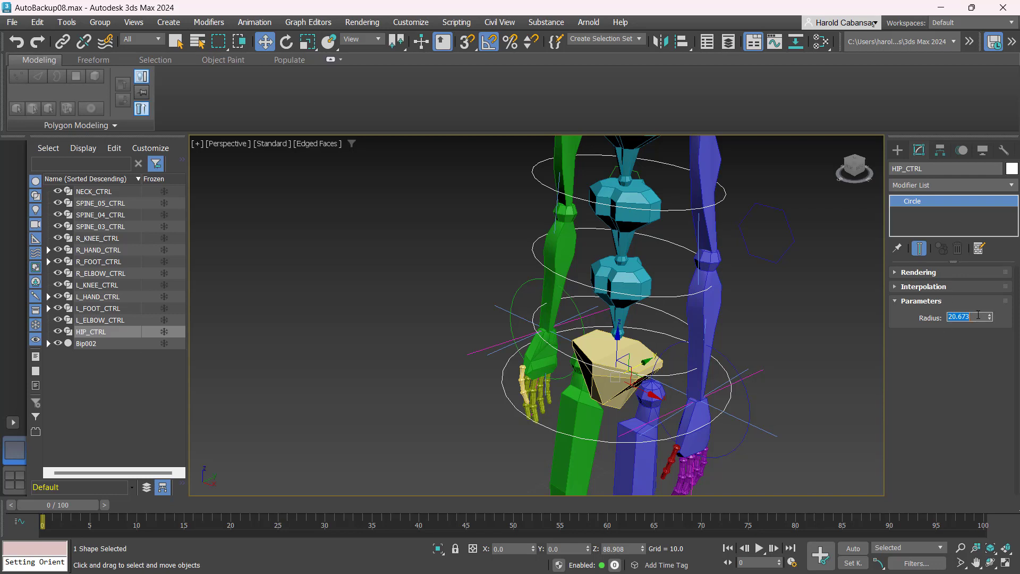
type("30")
key("Return")
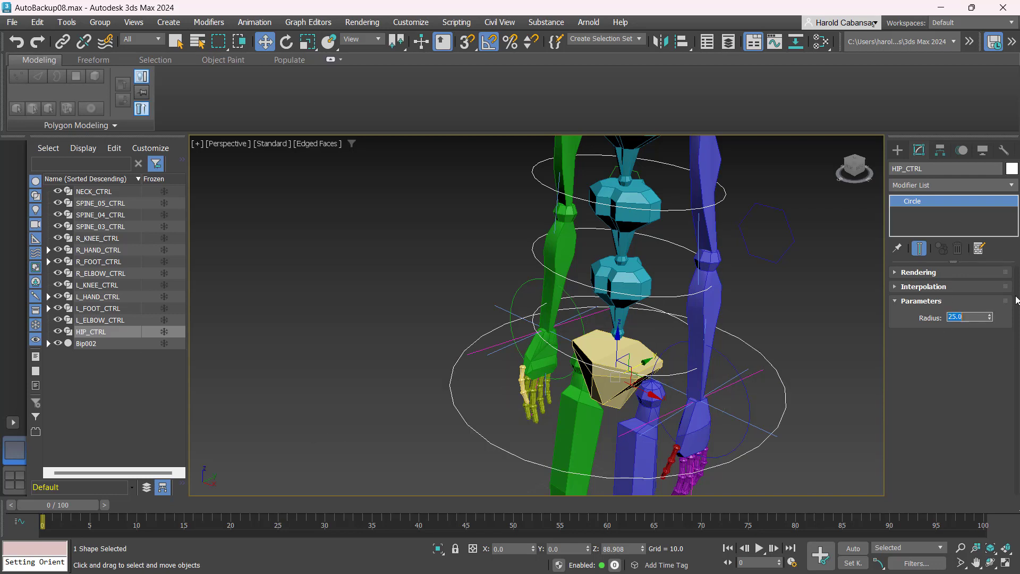
- Link the pelvis bone to the HIP_CTRL circle as its parent
middle_click_drag(366, 365, 372, 371, "alt")
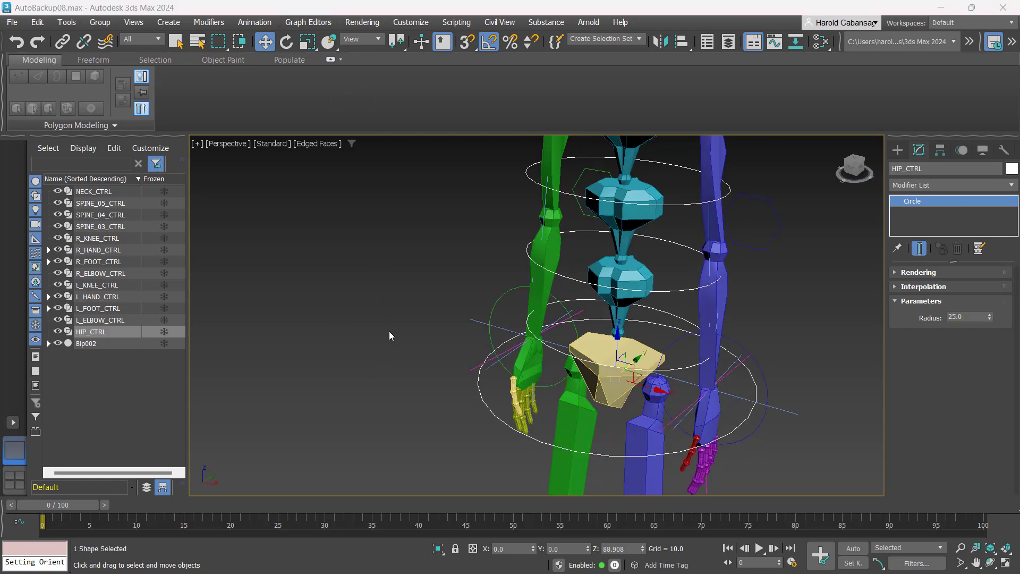
mouse_move(389, 331)
middle_mouse_down("alt")
mouse_move(420, 307)
mouse_move(380, 320)
middle_mouse_up("alt")
scroll(476, 378, "up", 5)
scroll(502, 387, "down", 3)
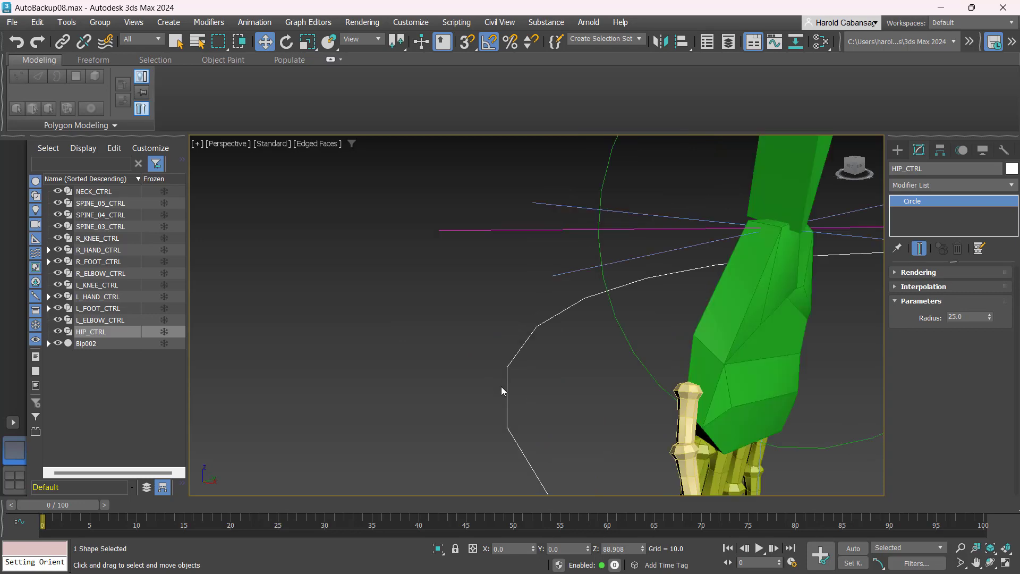
scroll(524, 367, "down", 8)
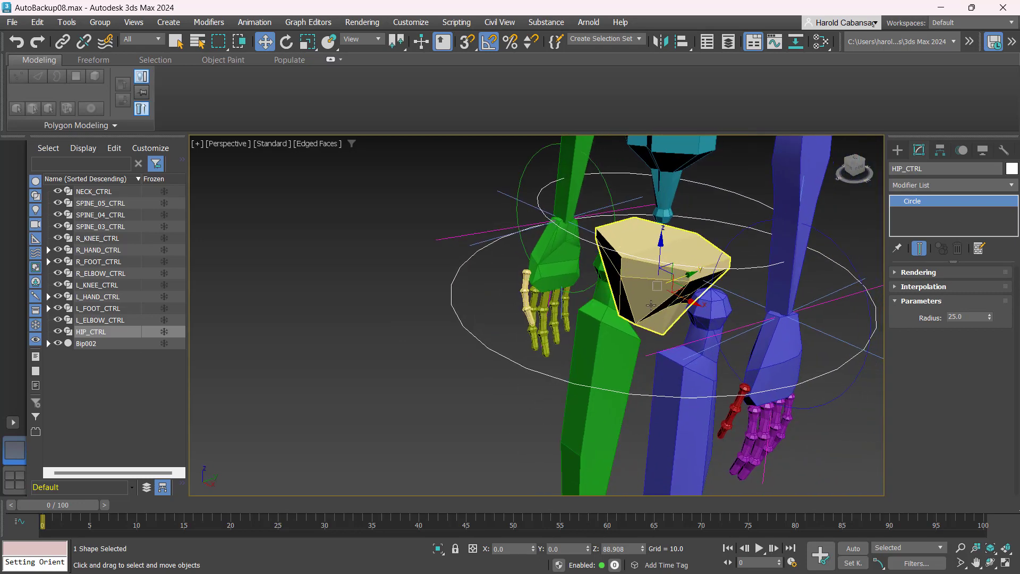
left_click(651, 305)
middle_click_drag(651, 305, 621, 347)
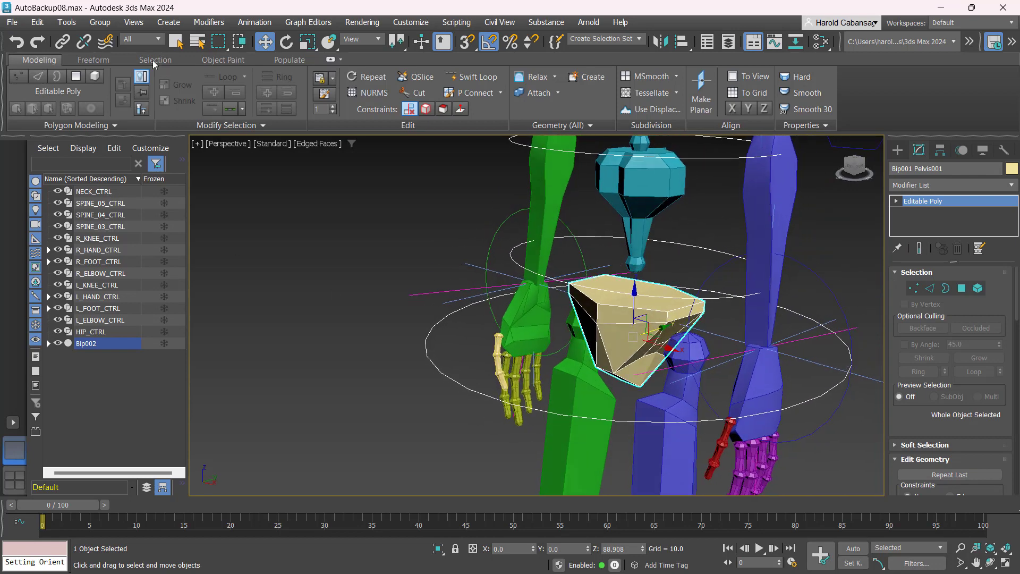
left_click(63, 42)
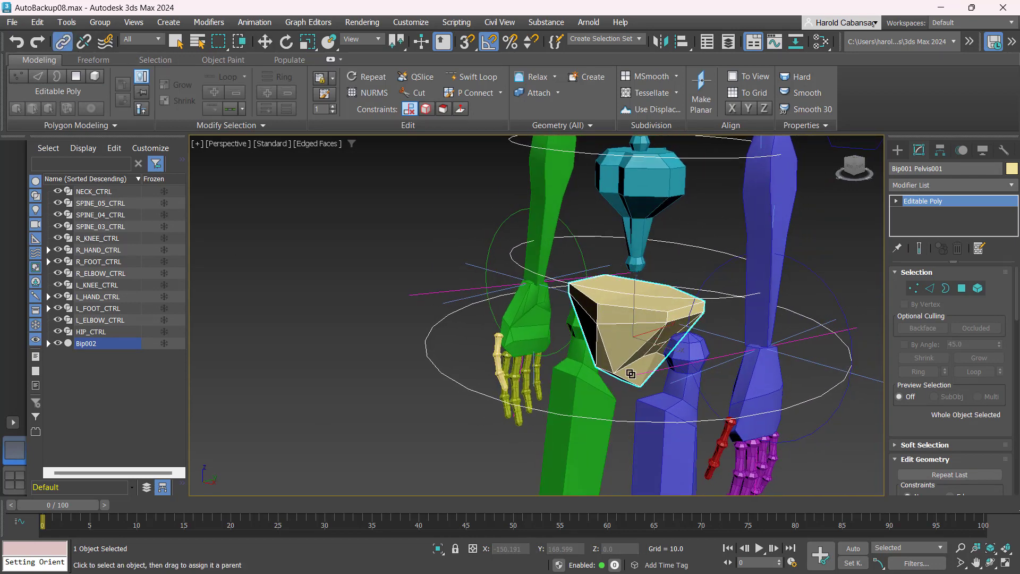
left_click_drag(619, 391, 436, 367)
key("w")
- Apply an Orientation Constraint to the lowest spine bone, Bip001 Spine003, with SPINE_03_CTRL as its target
scroll(433, 326, "down", 5)
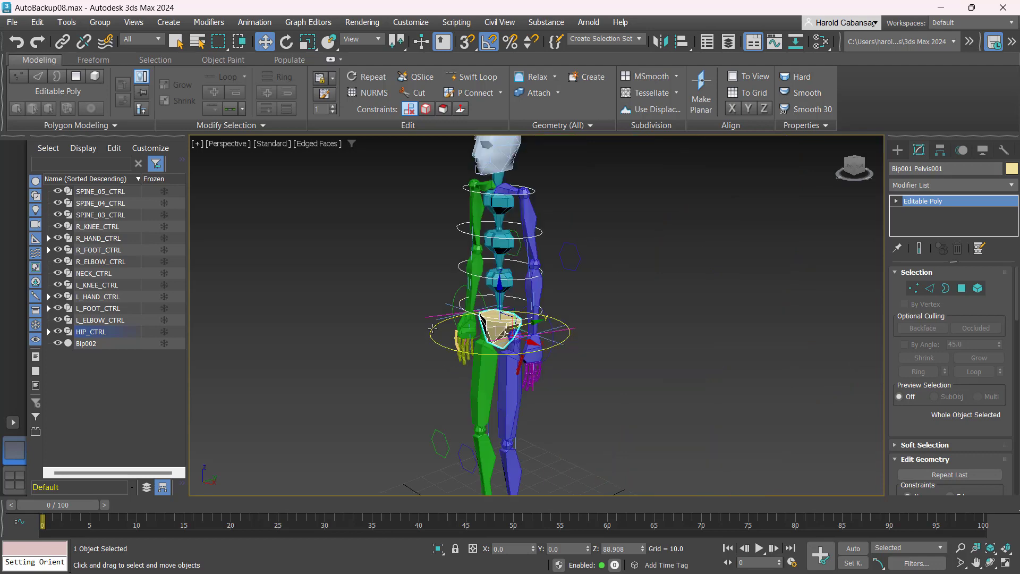
scroll(418, 322, "up", 3)
middle_click_drag(429, 312, 491, 314, "alt")
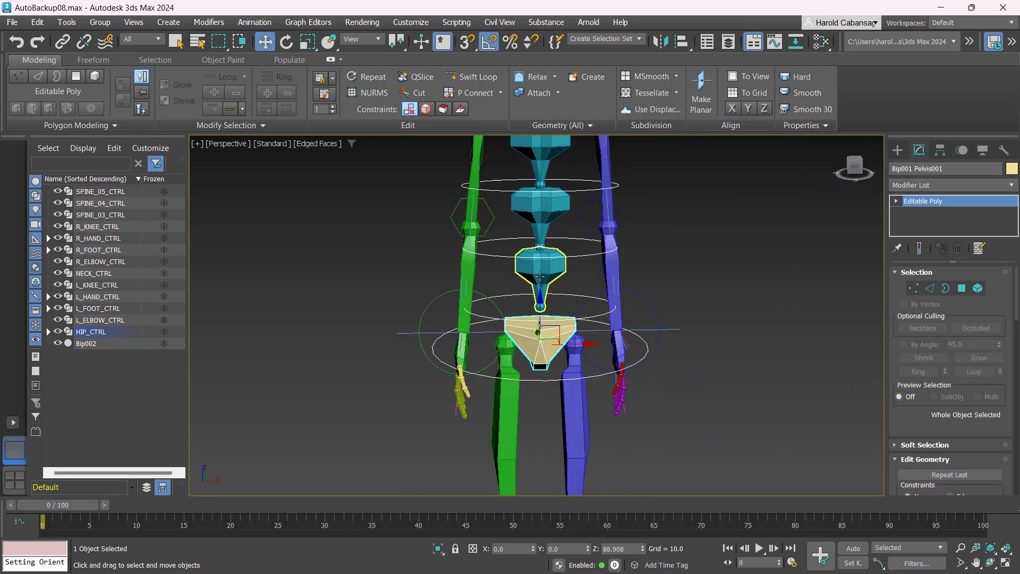
scroll(540, 276, "up", 5)
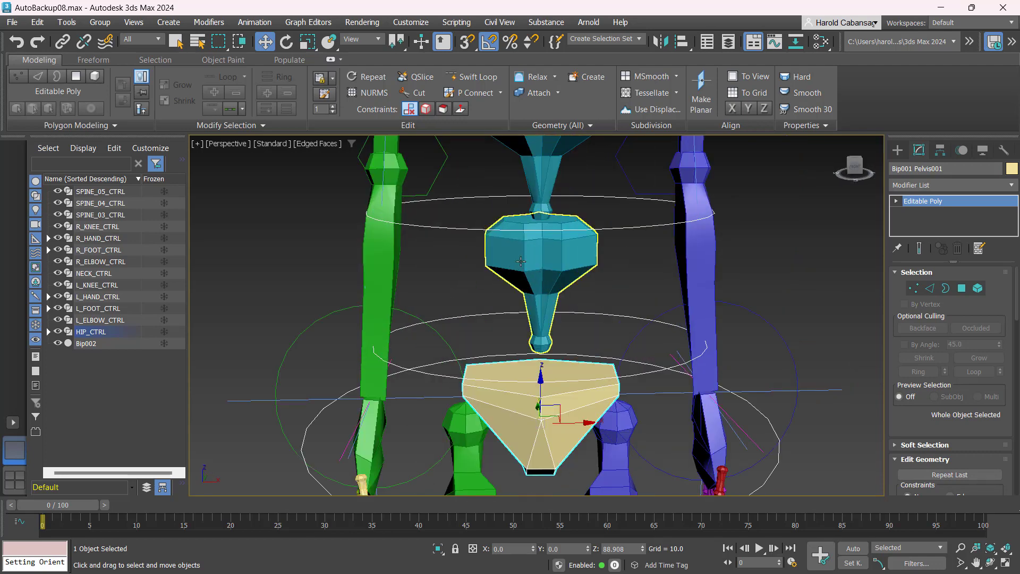
left_click(541, 247)
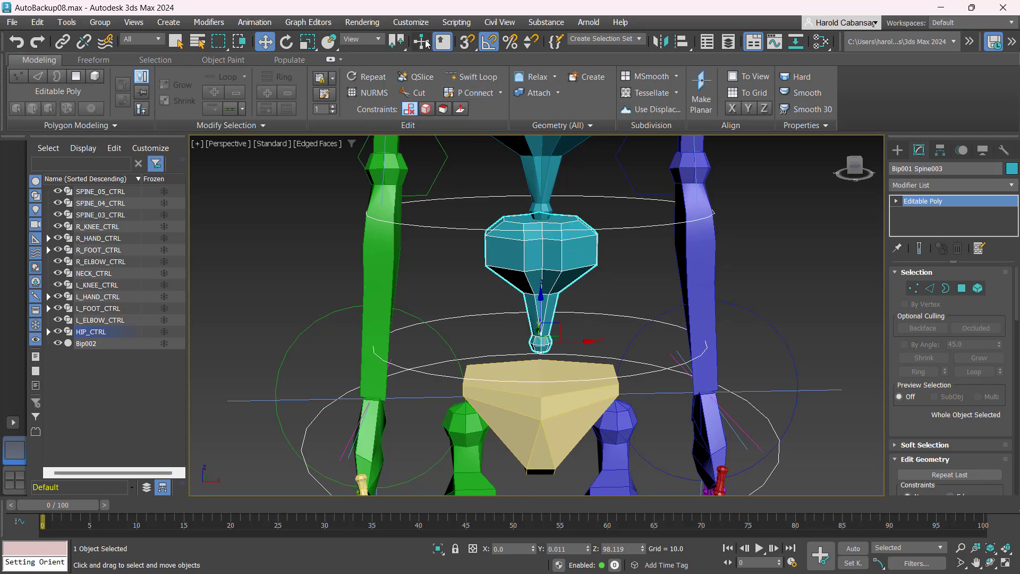
left_click(254, 23)
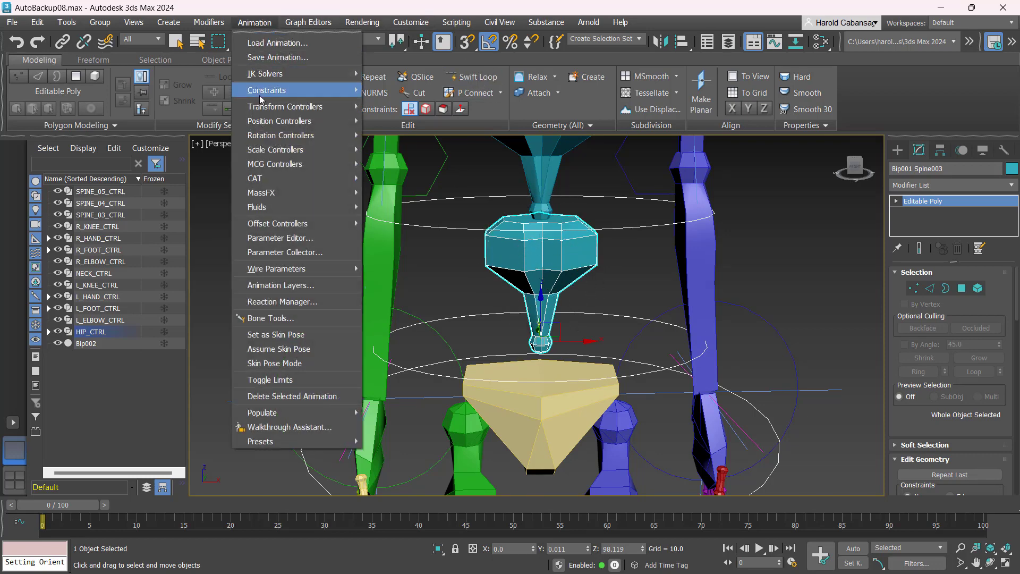
mouse_move(298, 90)
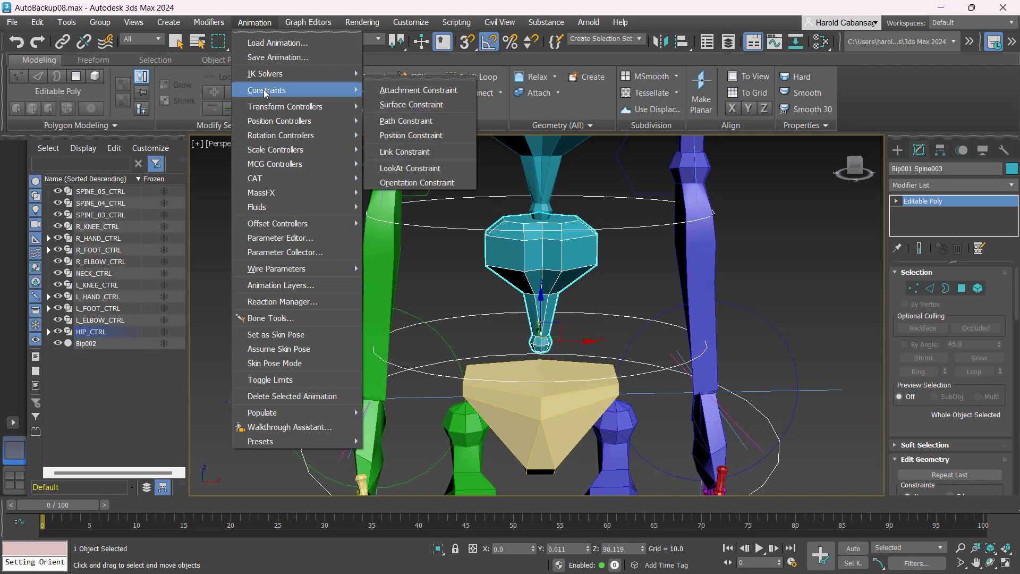
left_click(451, 182)
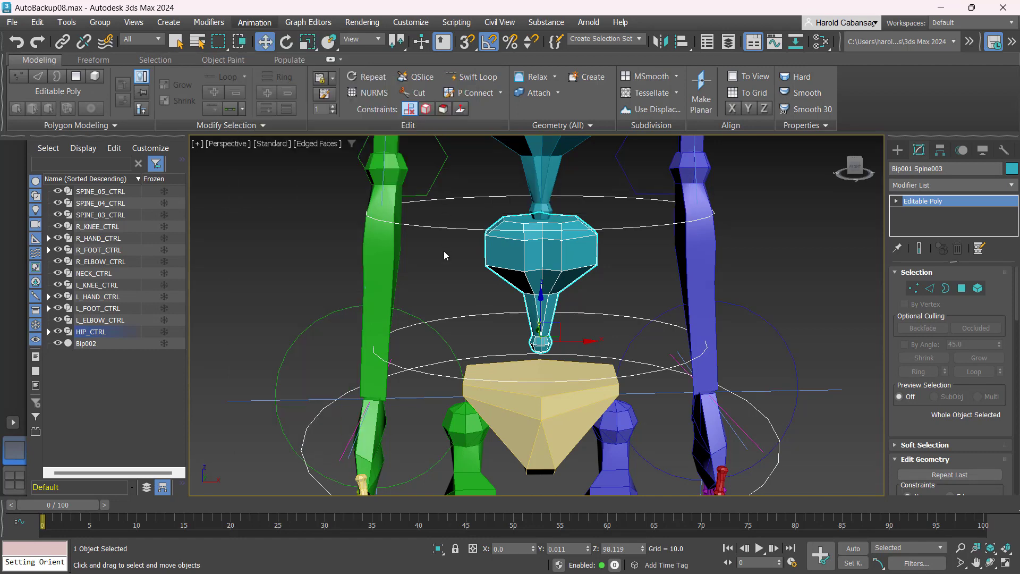
left_click(481, 315)
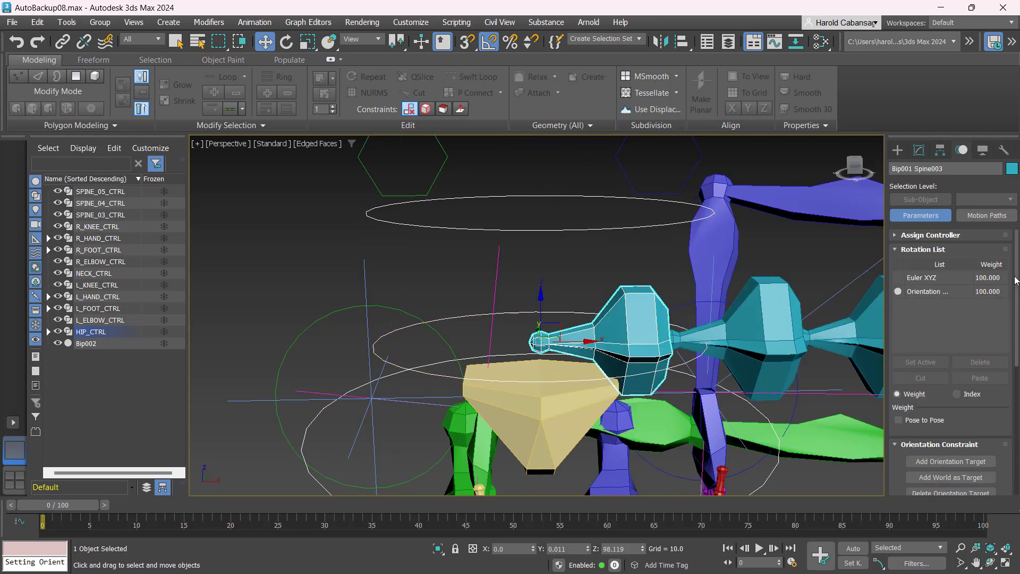
- Enable Keep Initial Offset for the Orientation Constraint on Bip001 Spine003
left_click_drag(1016, 282, 1016, 396)
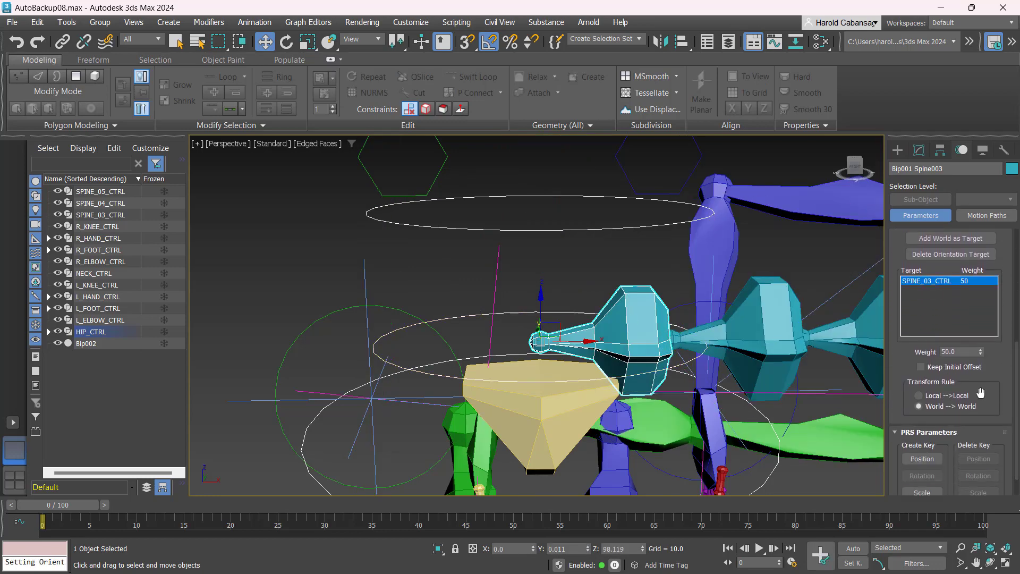
key("ctrl")
key("ctrl")
key("ctrl")
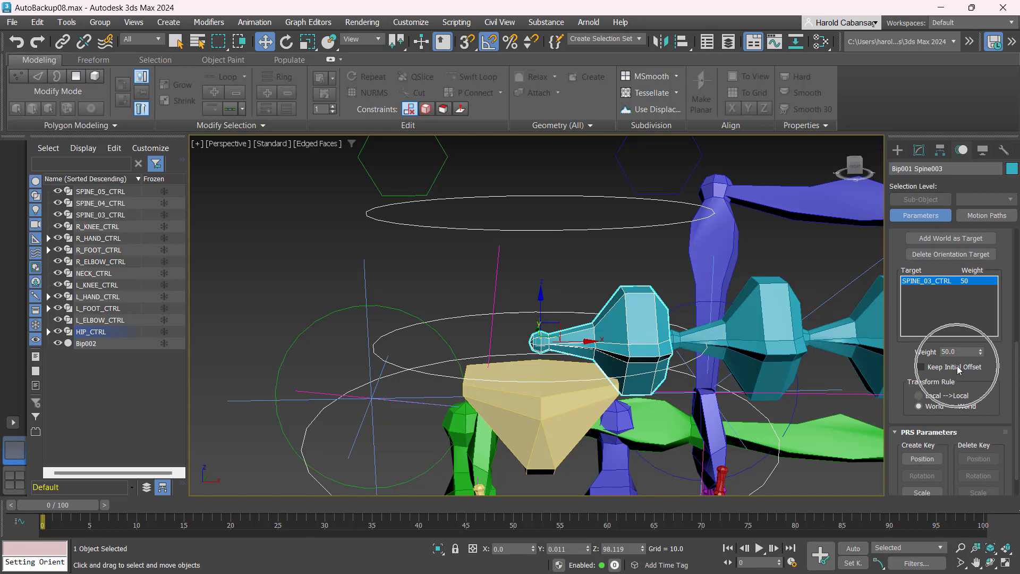
left_click(921, 367)
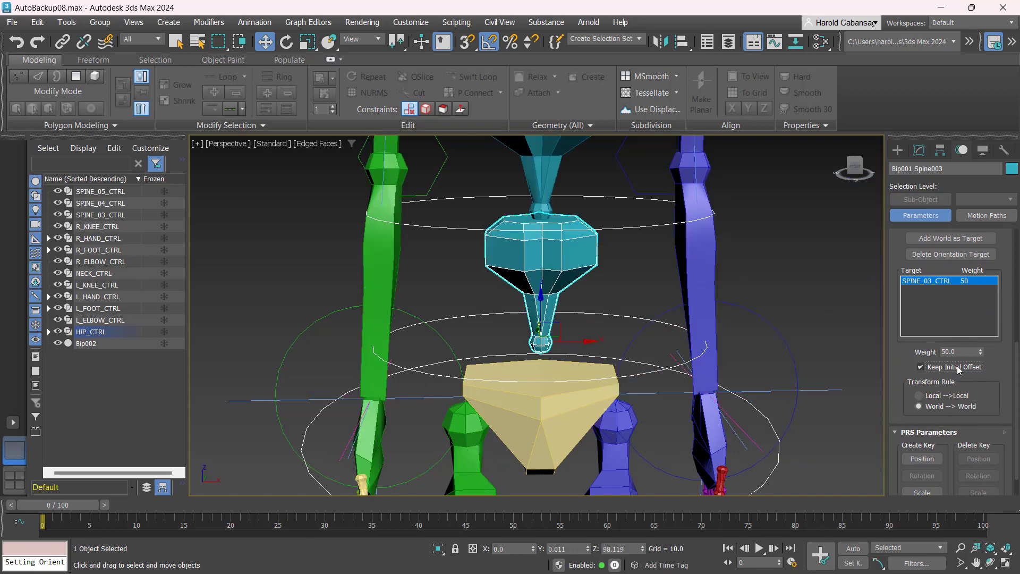
- Orientation-constrain the next spine bone up, Bip001 Spine004, to SPINE_04_CTRL with Keep Initial Offset enabled
middle_click_drag(637, 276, 618, 288, "alt")
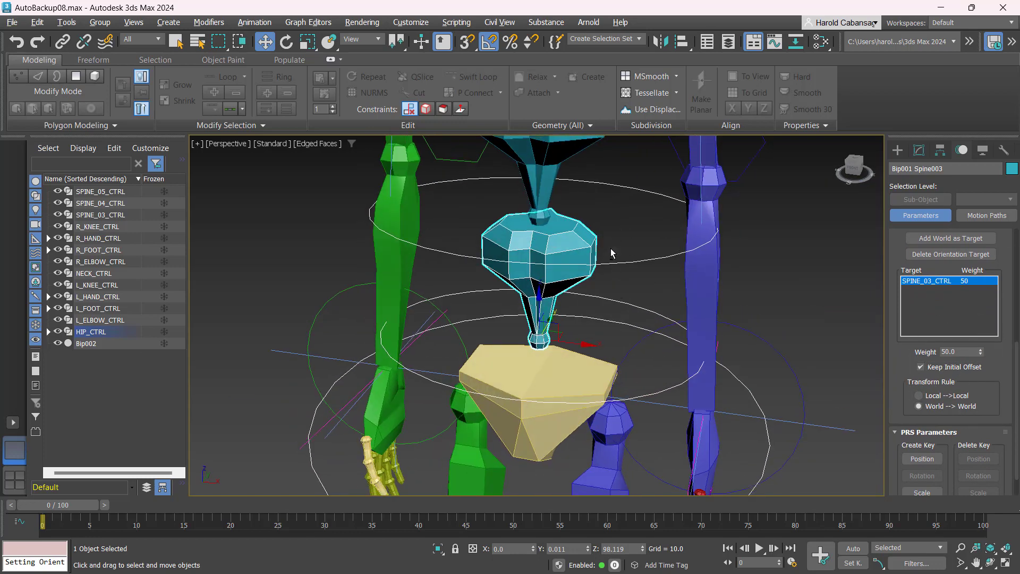
middle_click_drag(610, 246, 582, 336)
middle_click_drag(548, 301, 555, 266, "alt")
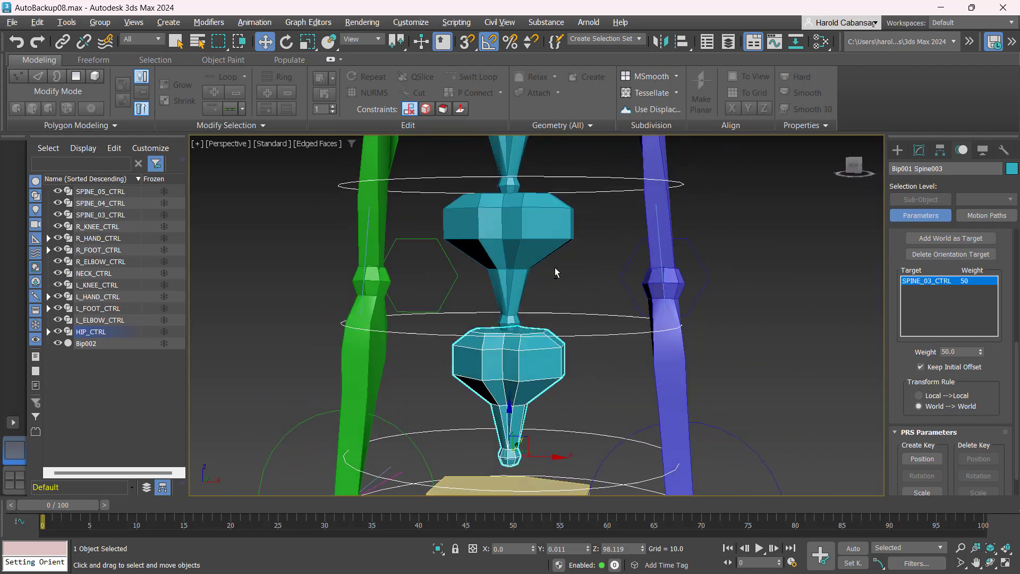
left_click(549, 234)
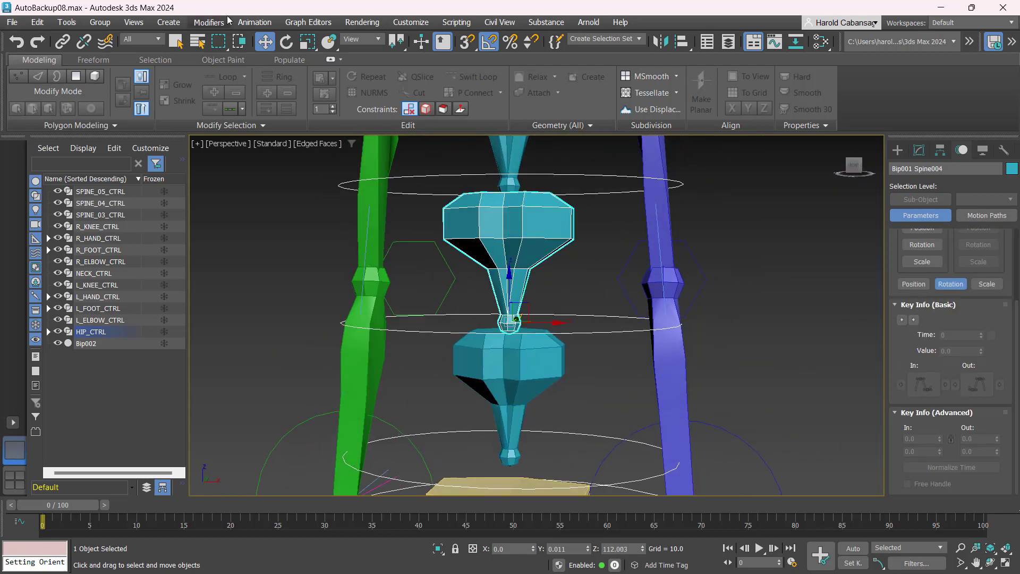
left_click(255, 22)
mouse_move(243, 89)
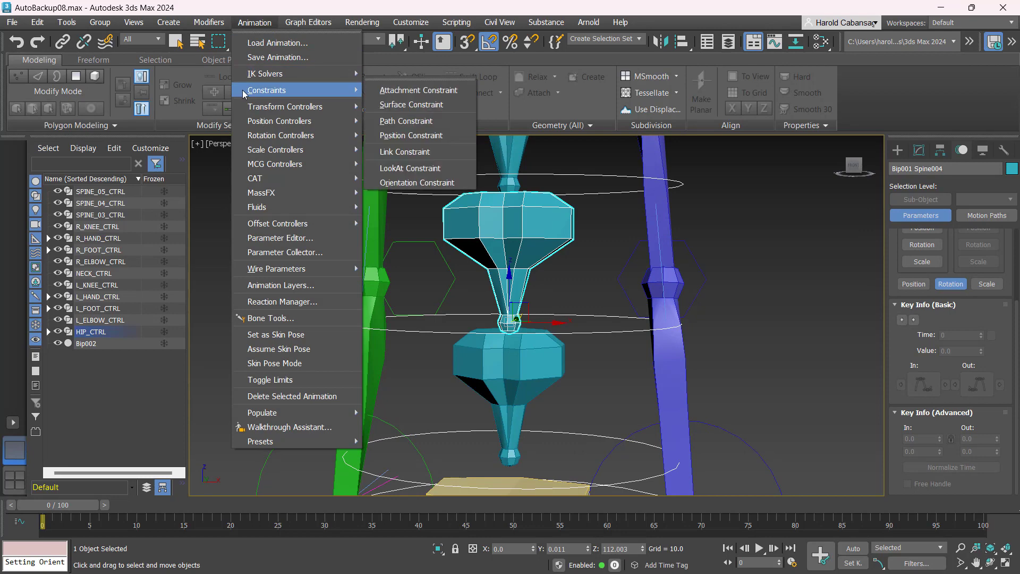
left_click(433, 187)
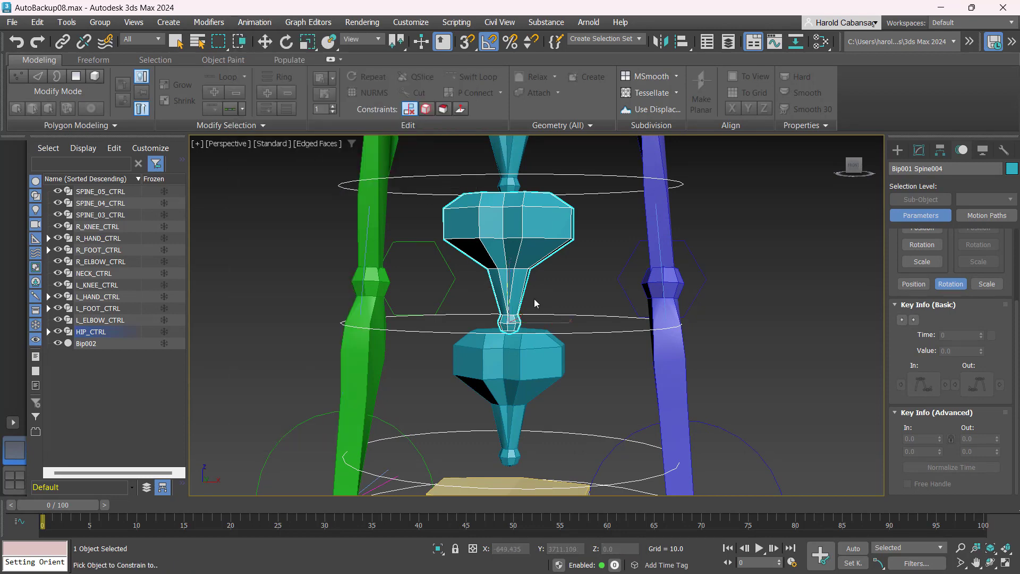
left_click(601, 333)
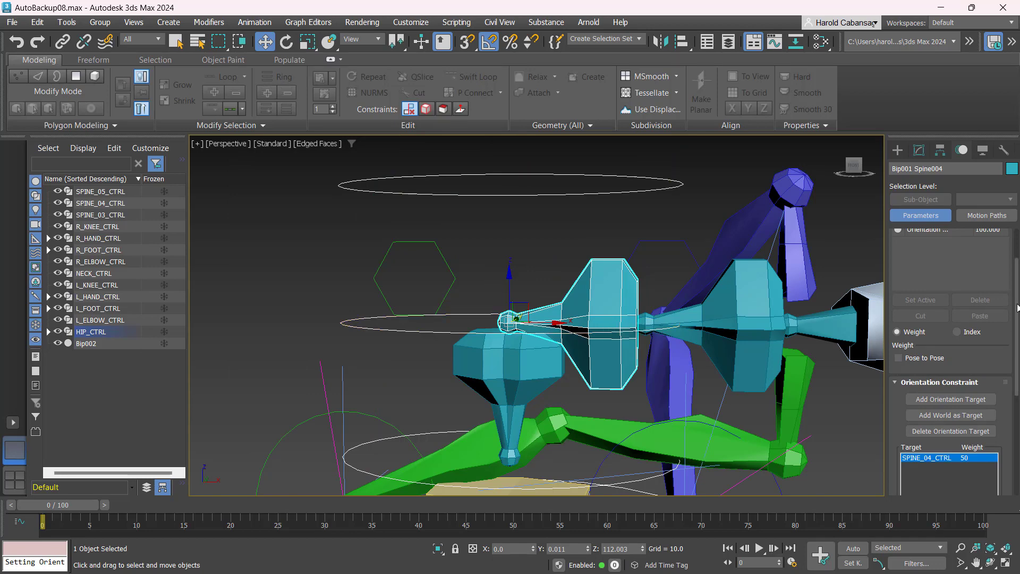
scroll(986, 413, "down", 4)
left_click(921, 334)
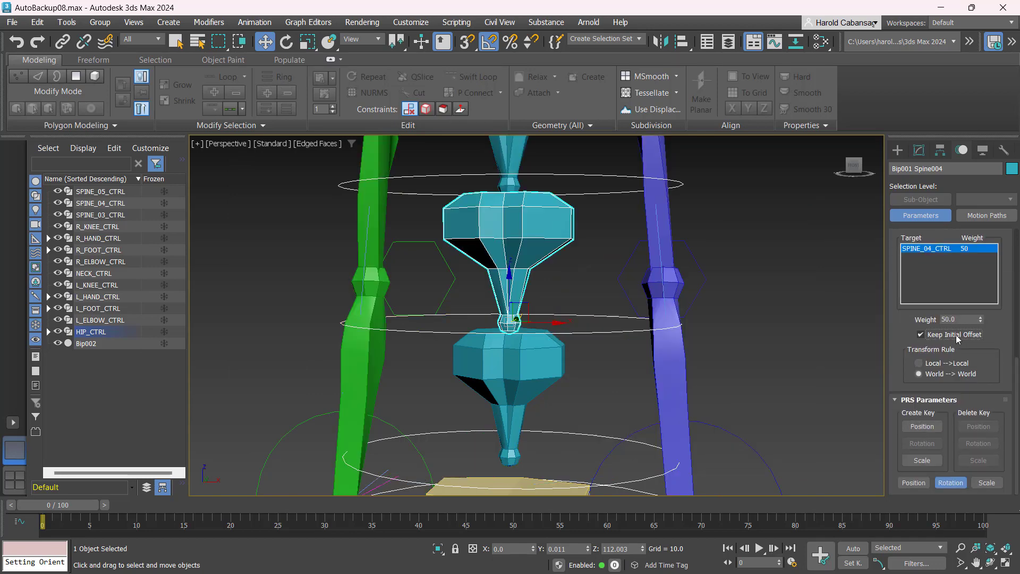
- Orientation-constrain the uppermost spine bone, Bip001 Spine005, to SPINE_05_CTRL with Keep Initial Offset enabled
middle_click_drag(604, 242, 599, 256, "alt")
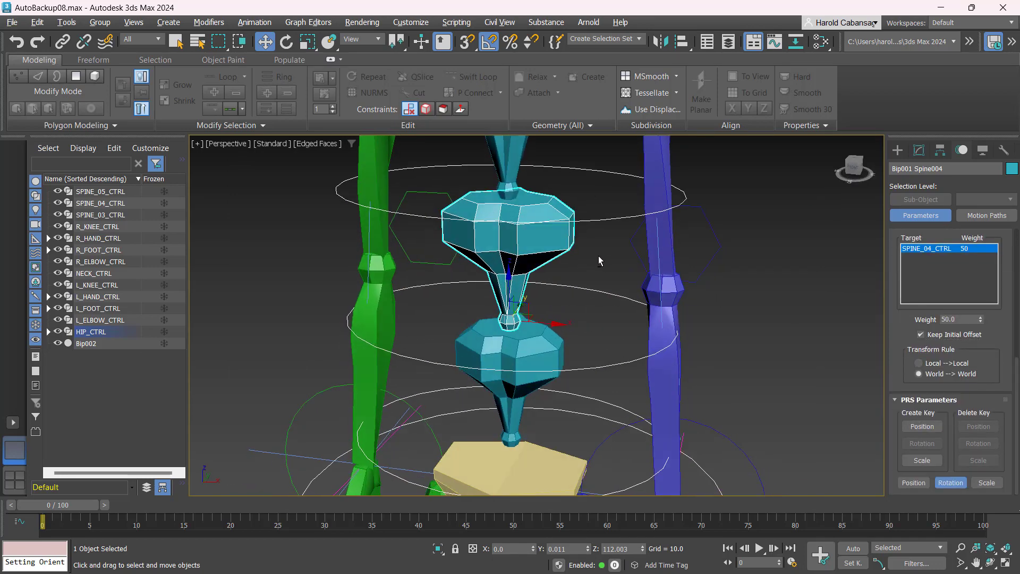
left_click(578, 168)
middle_click_drag(579, 167, 577, 310)
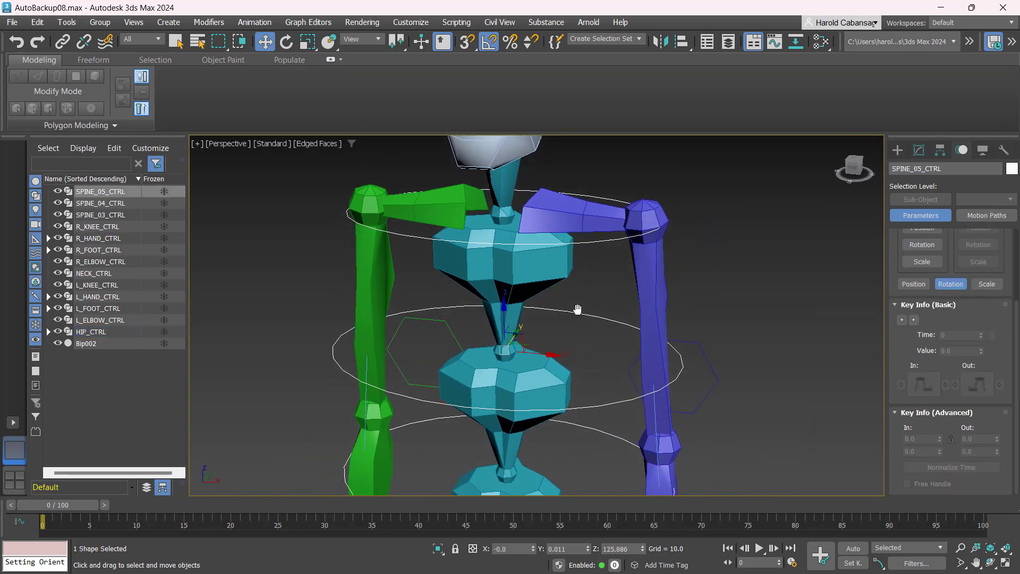
left_click(562, 262)
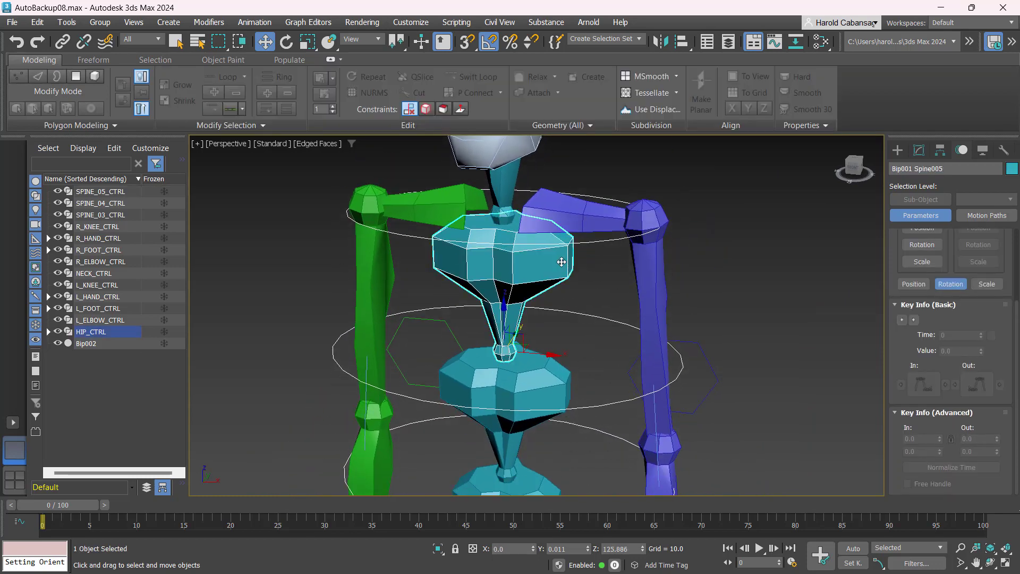
left_click(255, 22)
mouse_move(263, 91)
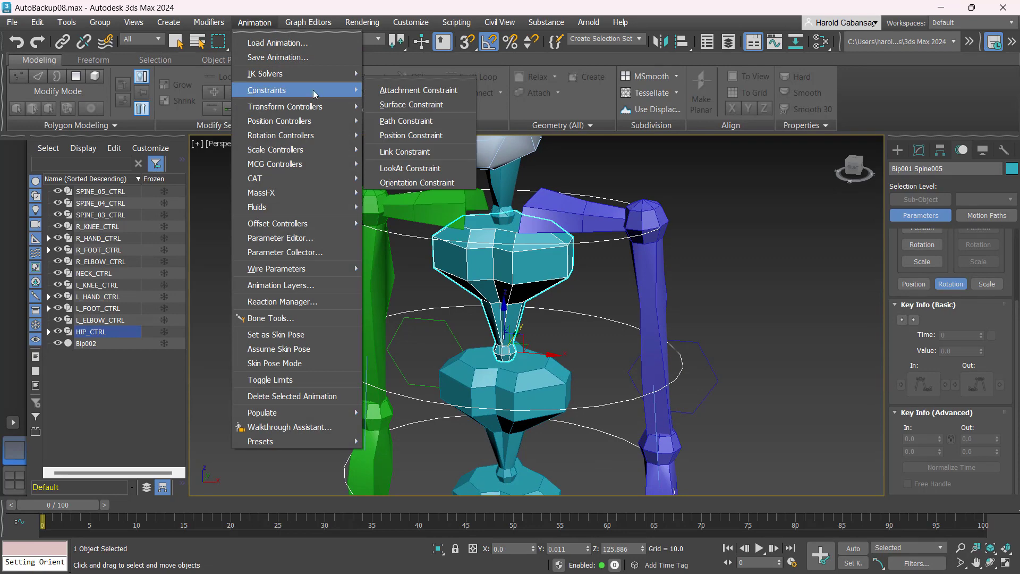
left_click(437, 182)
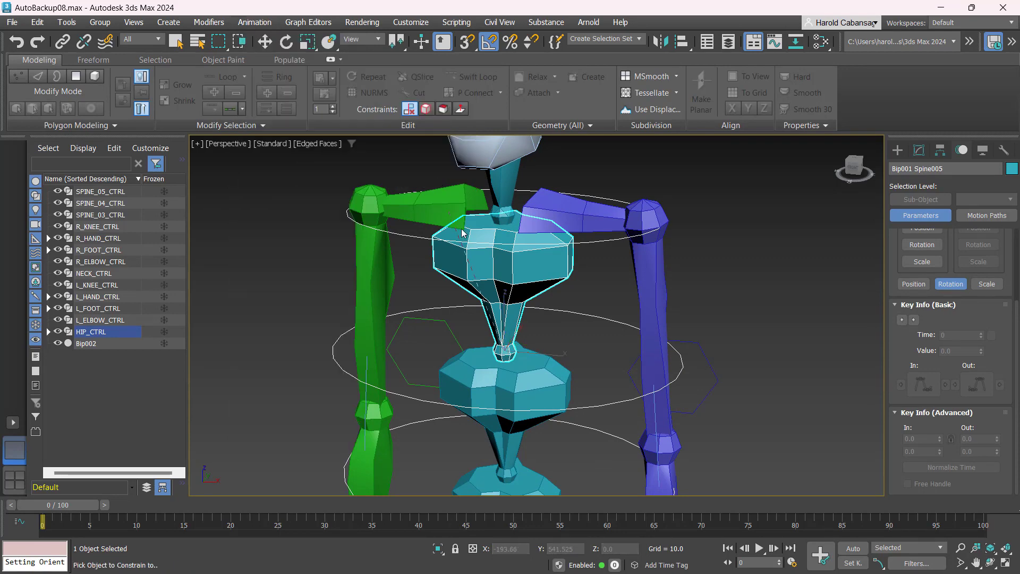
left_click(588, 315)
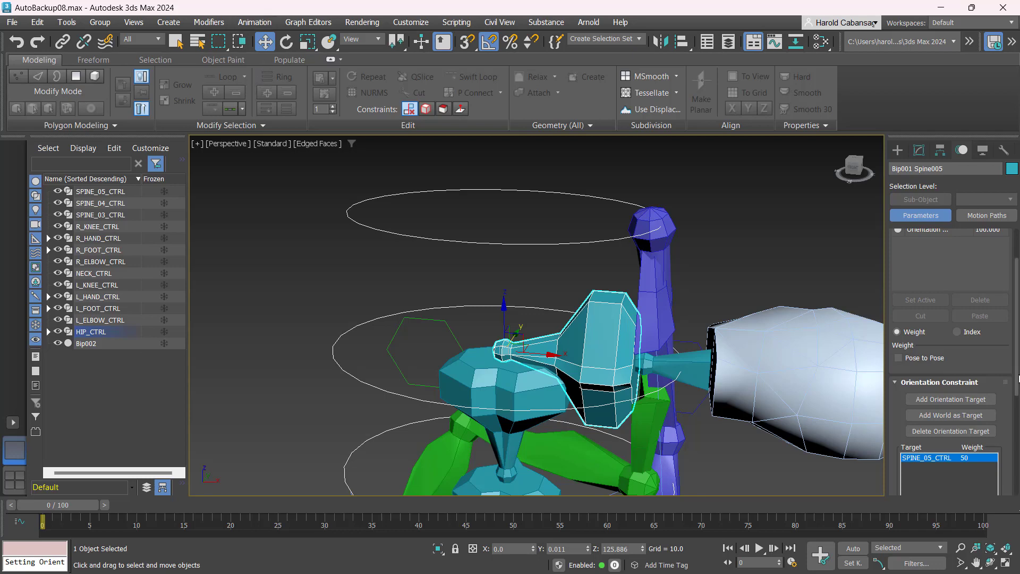
scroll(933, 355, "down", 5)
left_click(923, 354)
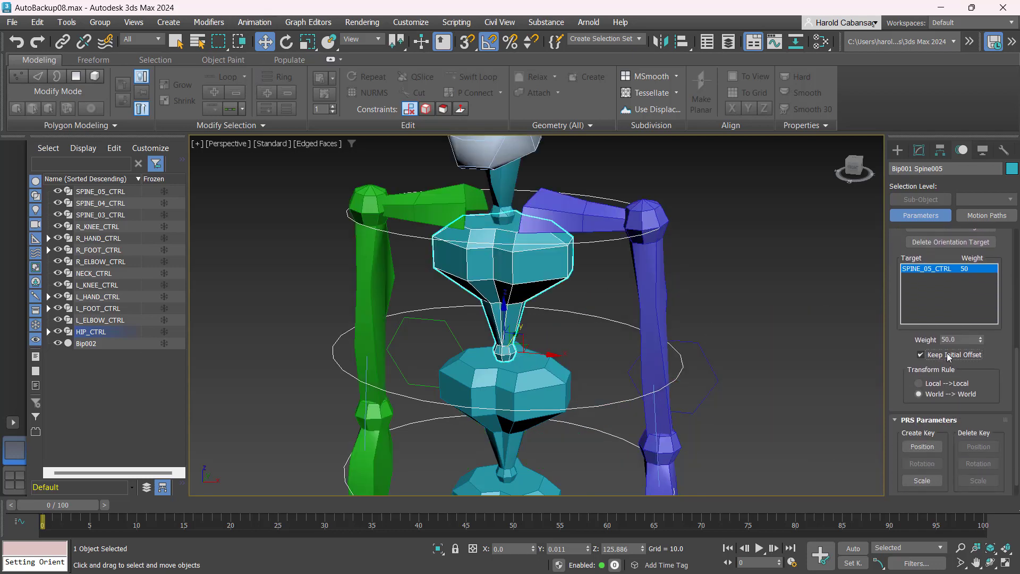
- Orientation-constrain the neck bone, Bip001 Neck001, to NECK_CTRL with Keep Initial Offset enabled
left_click(500, 190)
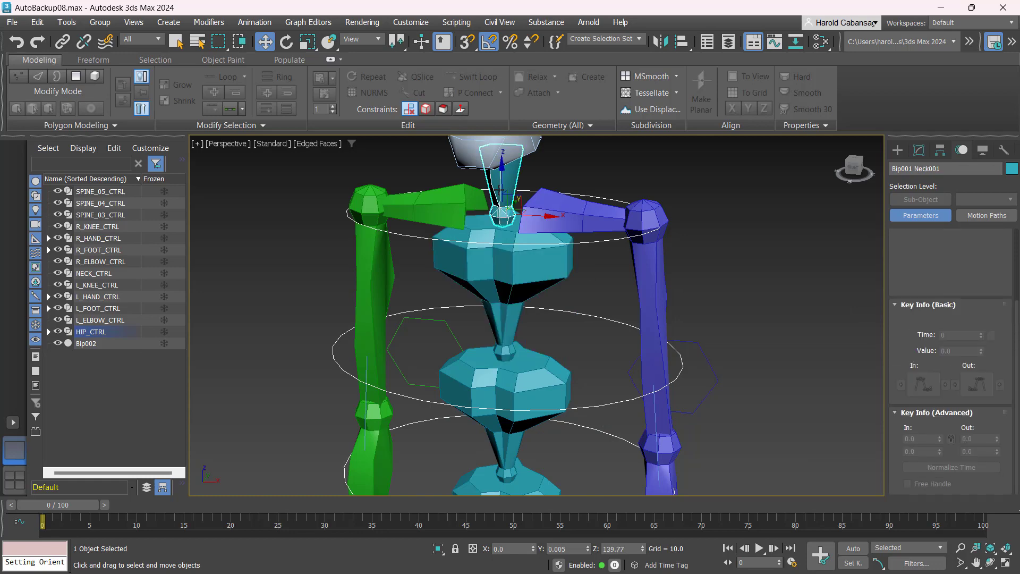
left_click(262, 23)
mouse_move(262, 94)
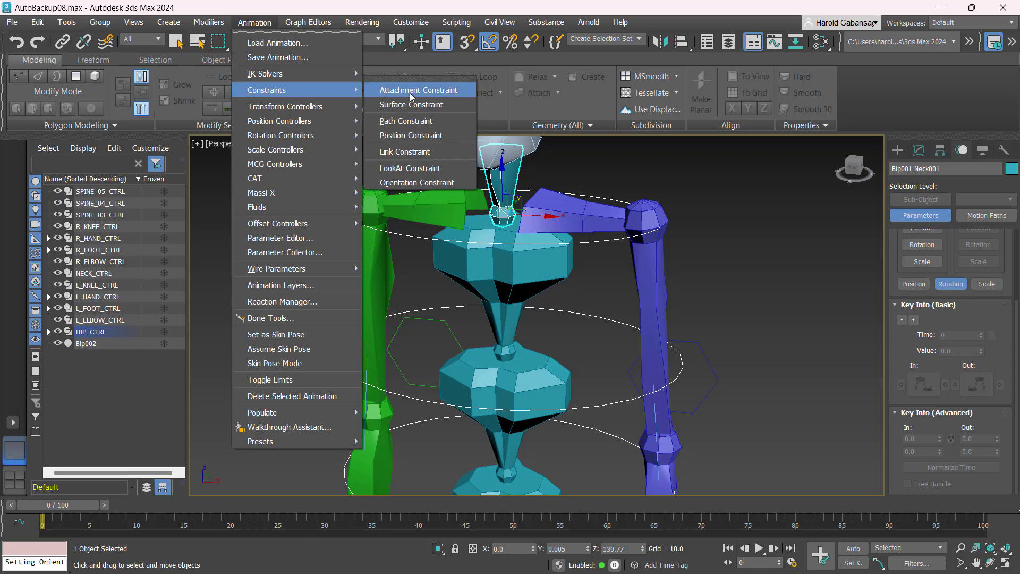
left_click(428, 183)
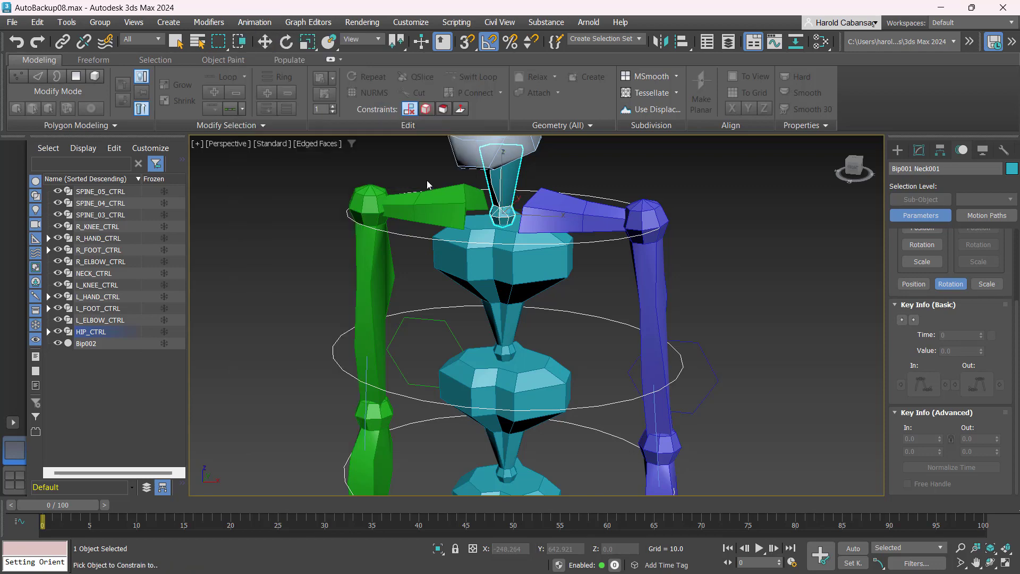
left_click(589, 240)
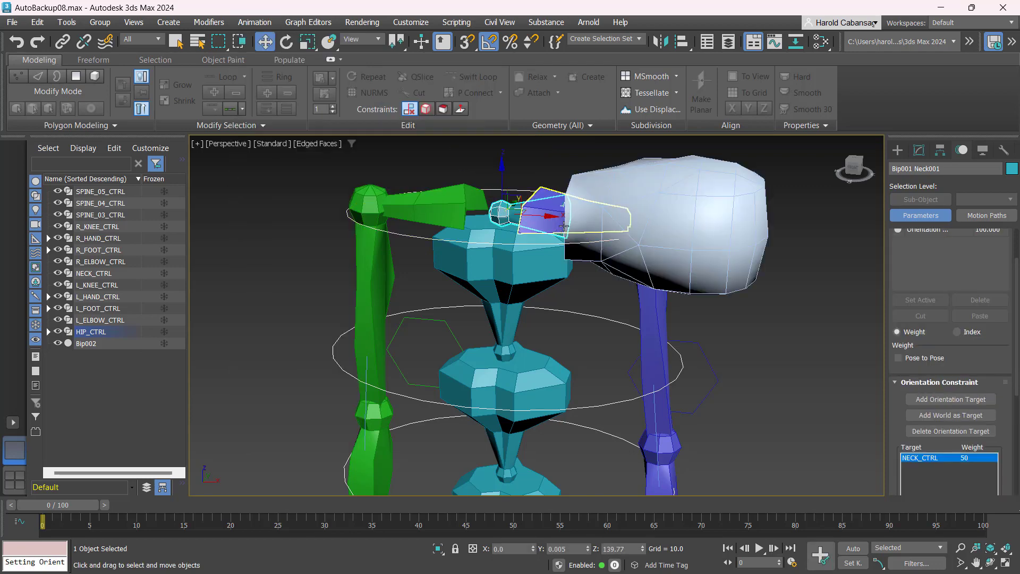
scroll(952, 346, "down", 2)
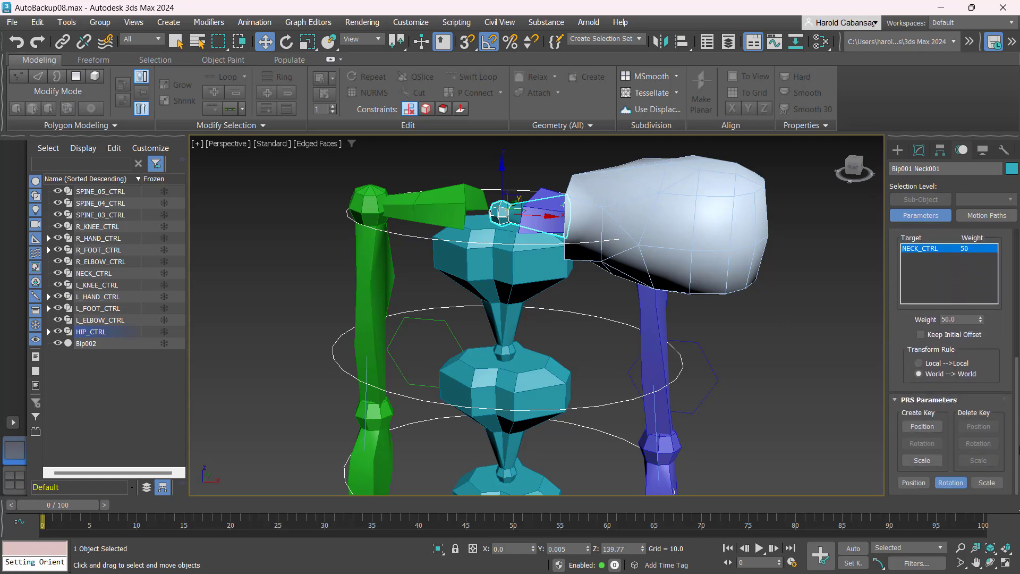
left_click(964, 340)
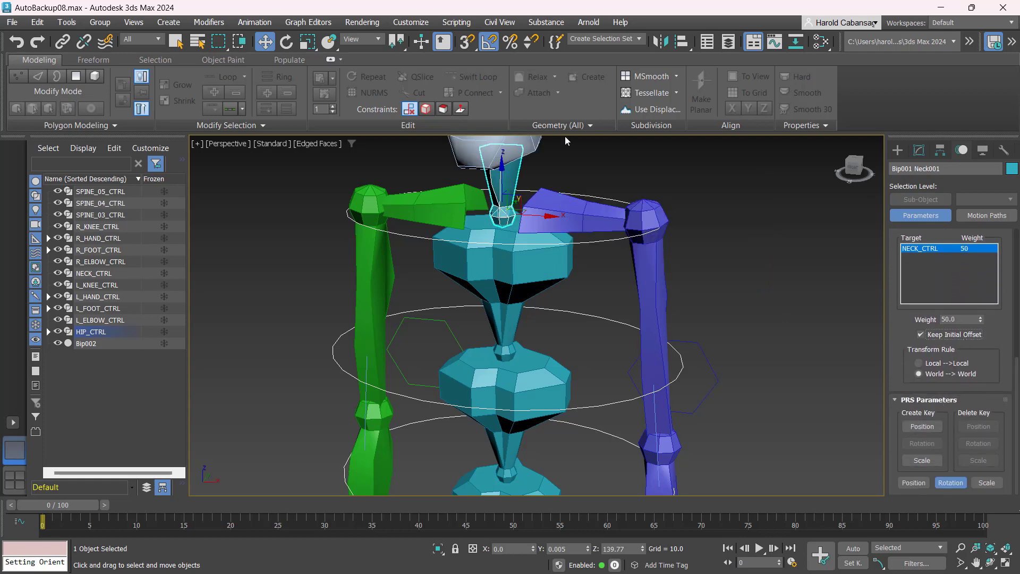
- Link NECK_CTRL as a child of SPINE_05_CTRL
scroll(577, 314, "down", 2)
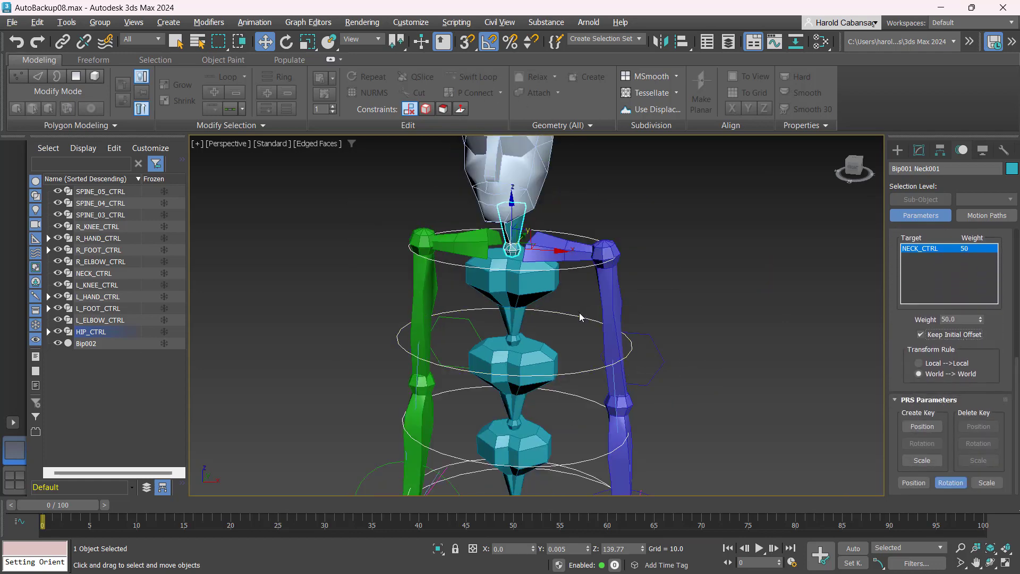
middle_click_drag(578, 314, 589, 277, "alt")
scroll(589, 273, "up", 2)
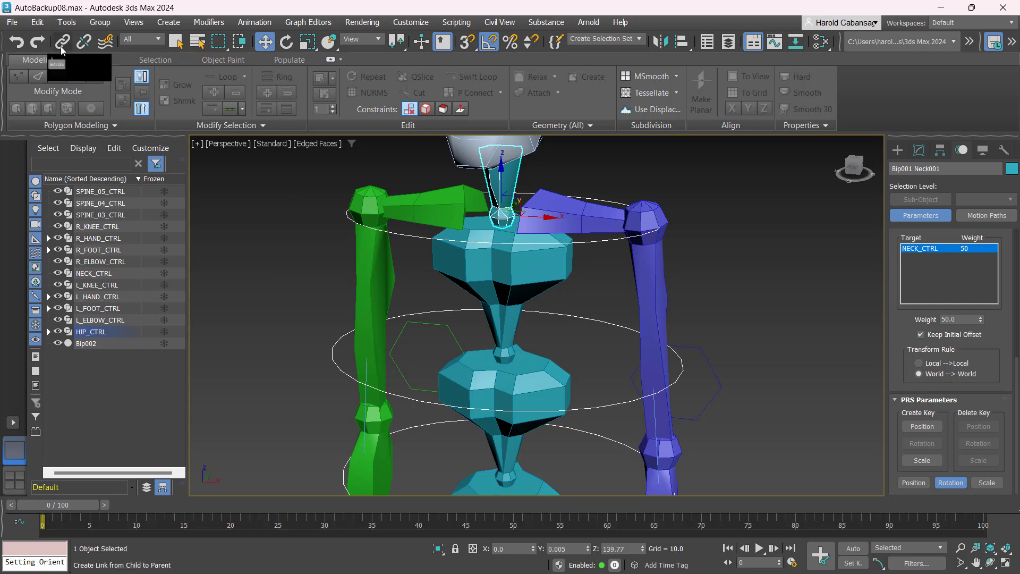
left_click(234, 235)
left_click(63, 42)
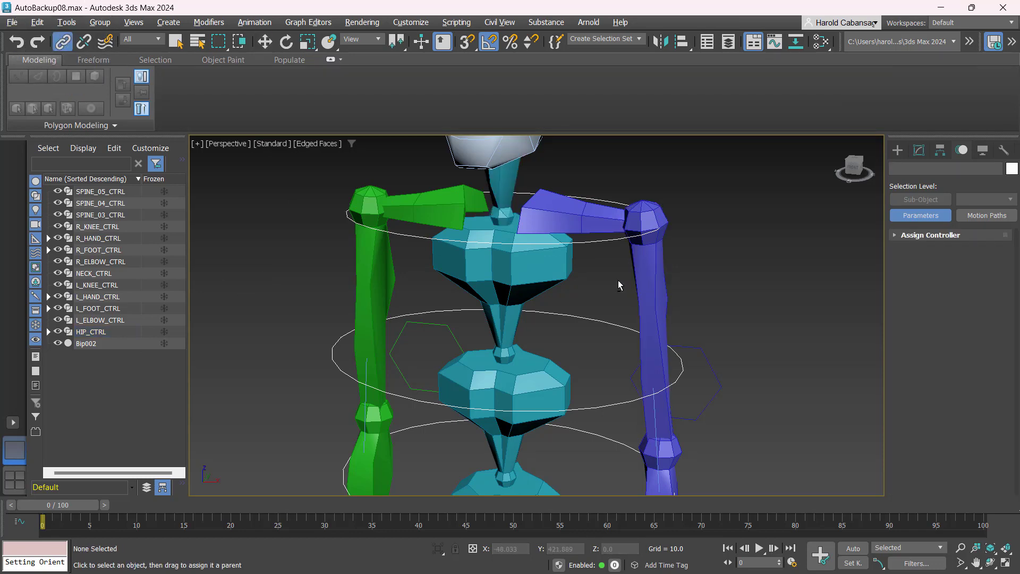
middle_click_drag(618, 281, 626, 250, "alt")
scroll(610, 324, "down", 3)
left_click(622, 250)
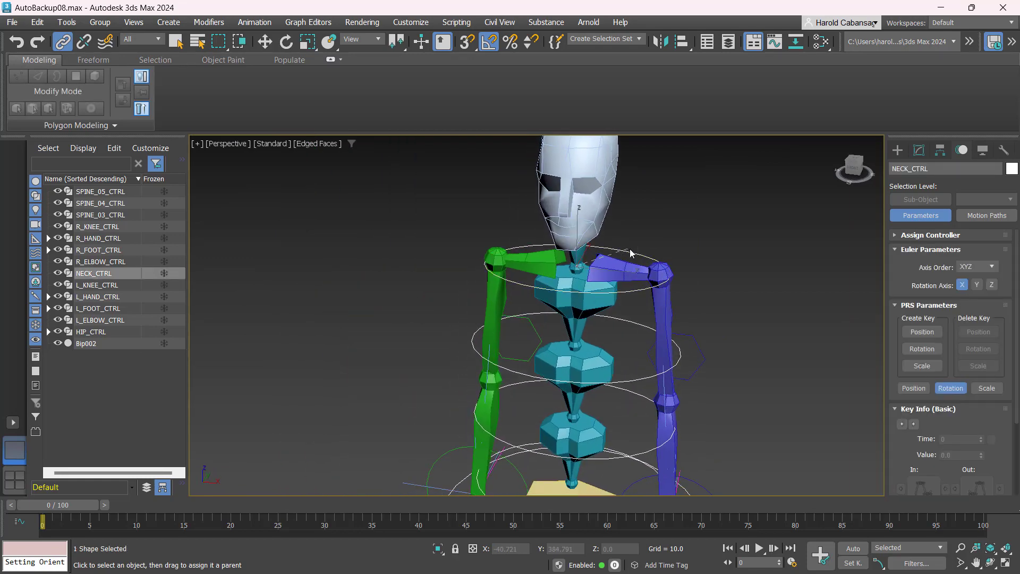
left_click_drag(630, 253, 629, 325)
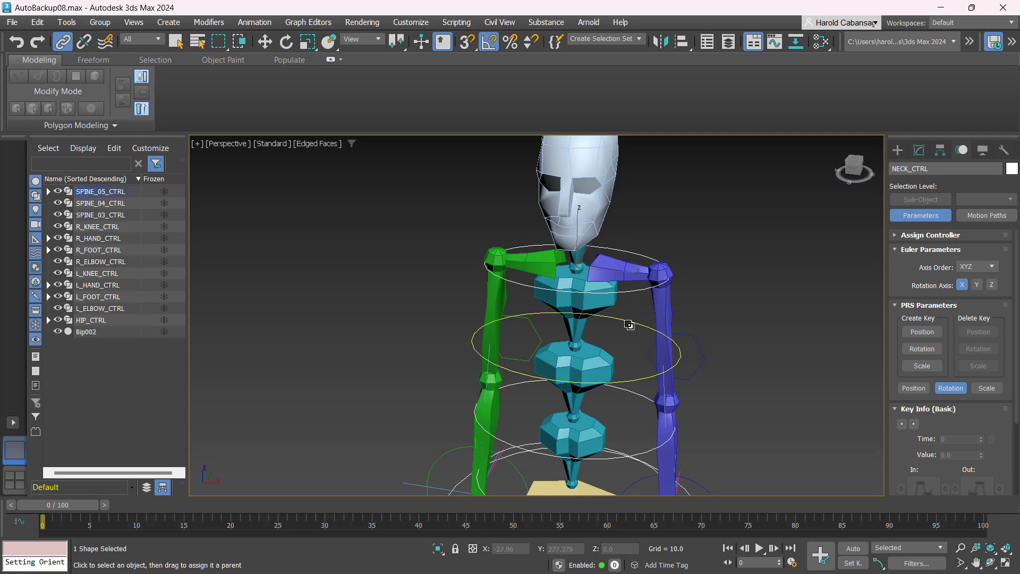
- Link SPINE_05_CTRL as a child of SPINE_04_CTRL
middle_click_drag(627, 316, 643, 231)
left_click(643, 232)
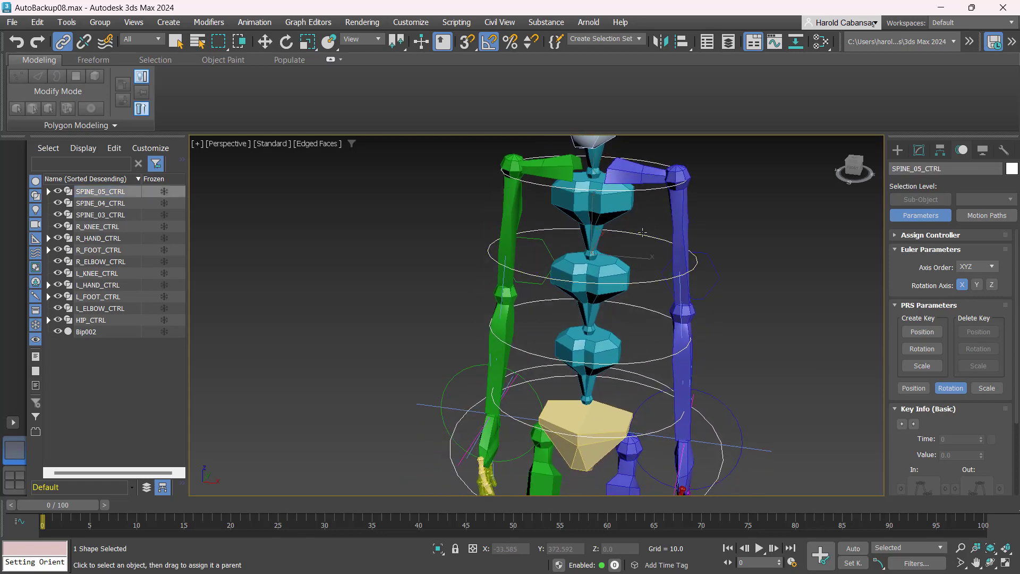
left_click_drag(632, 293, 642, 310)
- Link SPINE_04_CTRL to SPINE_03_CTRL, and SPINE_03_CTRL to HIP_CTRL
middle_click_drag(642, 310, 653, 245)
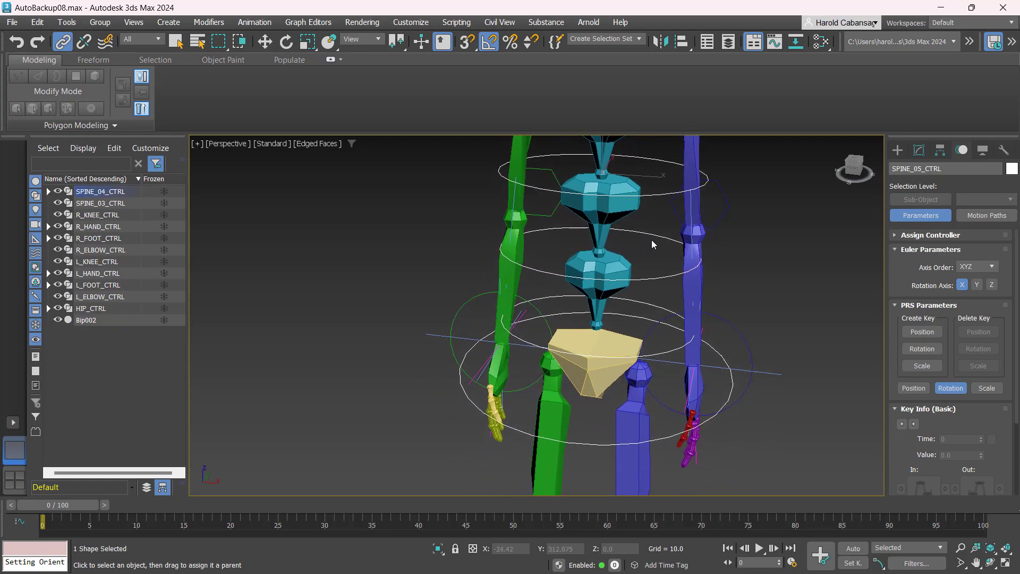
left_click(654, 235)
left_click_drag(636, 288, 469, 402)
left_click(640, 306)
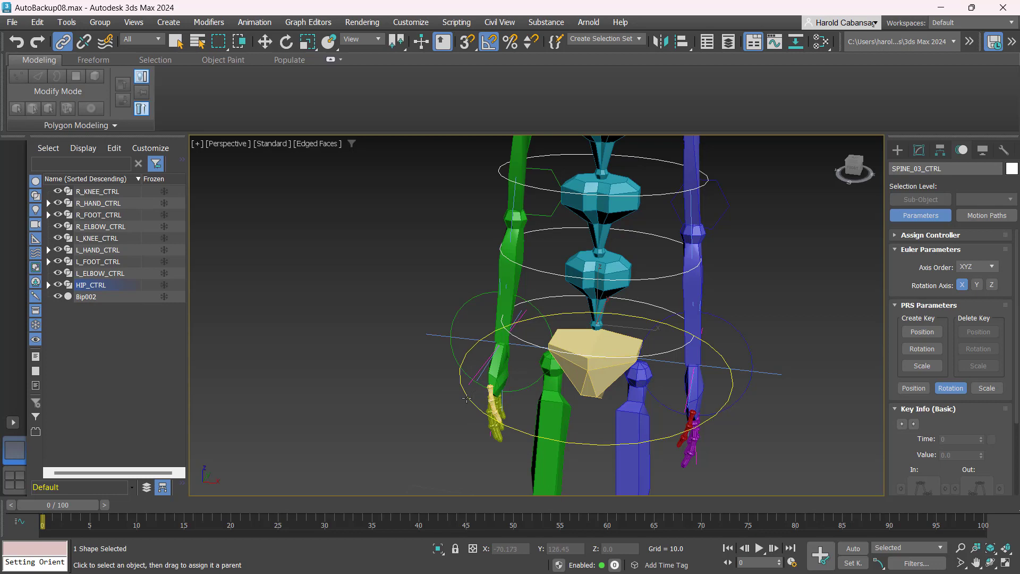
- Test the hip control by moving and rotating HIP_CTRL, undoing each transform
key("w")
left_click(581, 445)
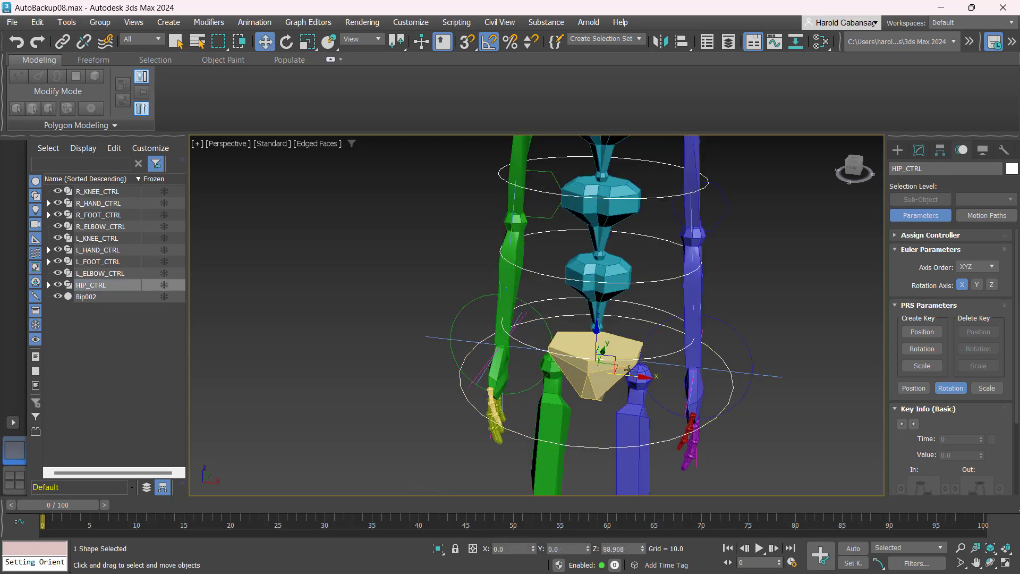
mouse_move(608, 422)
middle_mouse_down("alt")
mouse_move(596, 409)
mouse_move(623, 414)
middle_mouse_up("alt")
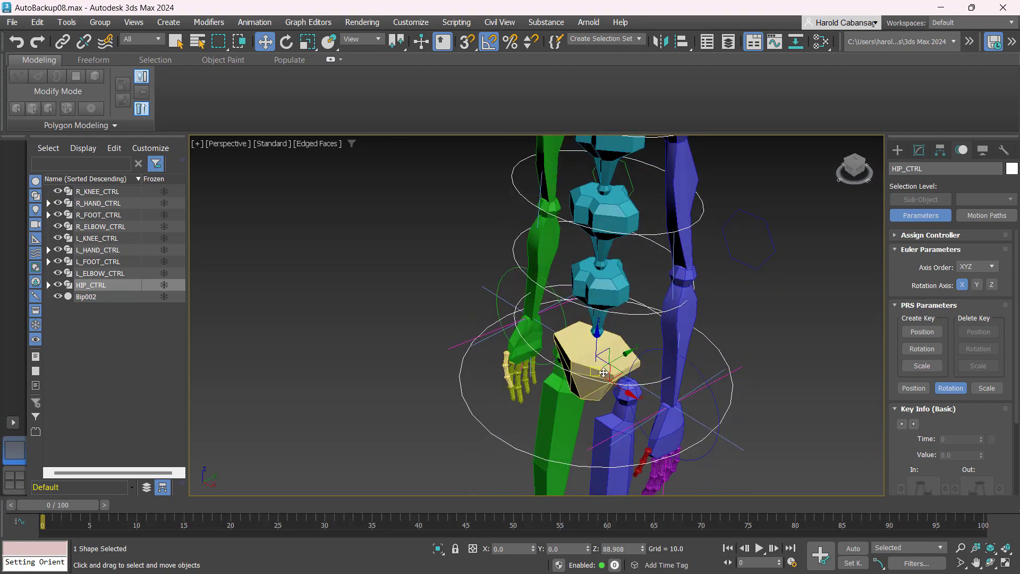
left_click_drag(618, 368, 641, 346)
key("ctrl+z")
key("e")
mouse_move(582, 348)
left_mouse_down()
mouse_move(585, 372)
mouse_move(589, 333)
left_mouse_up()
key("ctrl+z")
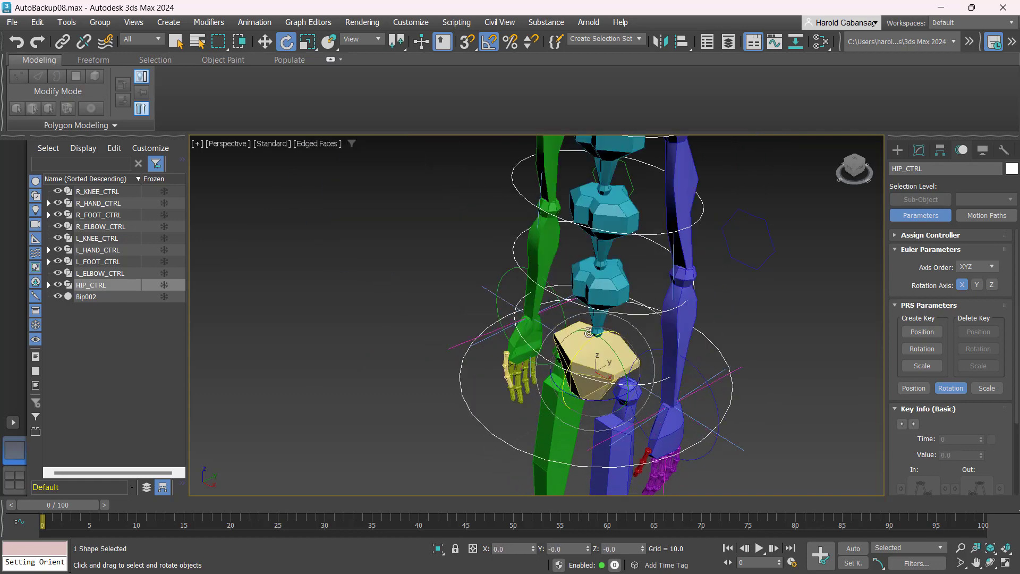
- Test the spine chain by rotating SPINE_04_CTRL by -25 degrees about Y, and undo the rotation
left_click(648, 312)
left_click_drag(630, 263, 620, 251)
key("ctrl+z")
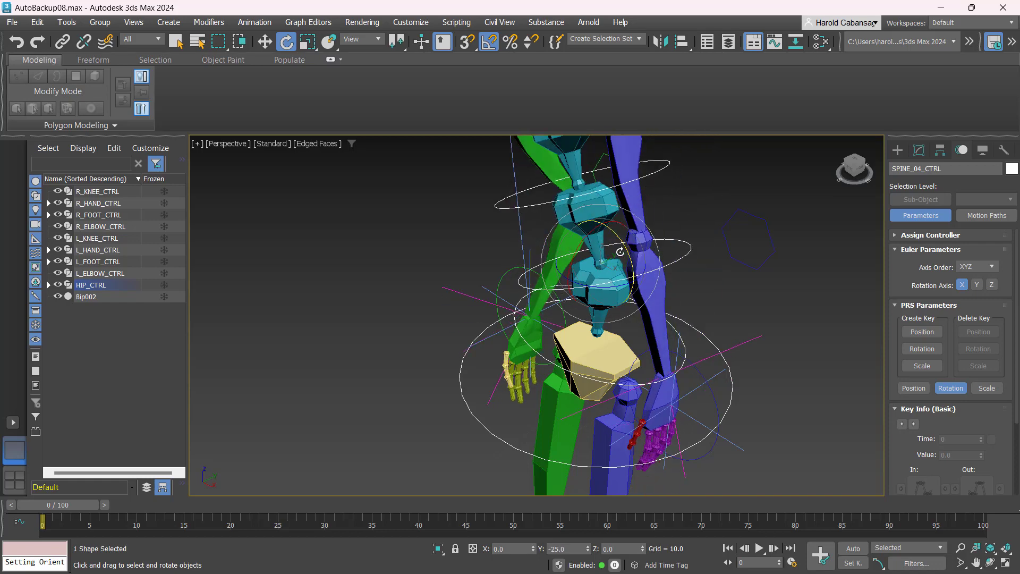
- Test the neck control by rotating NECK_CTRL about its vertical axis, and undo the rotation
scroll(521, 254, "down", 3)
middle_click_drag(494, 286, 485, 361)
scroll(530, 242, "up", 1)
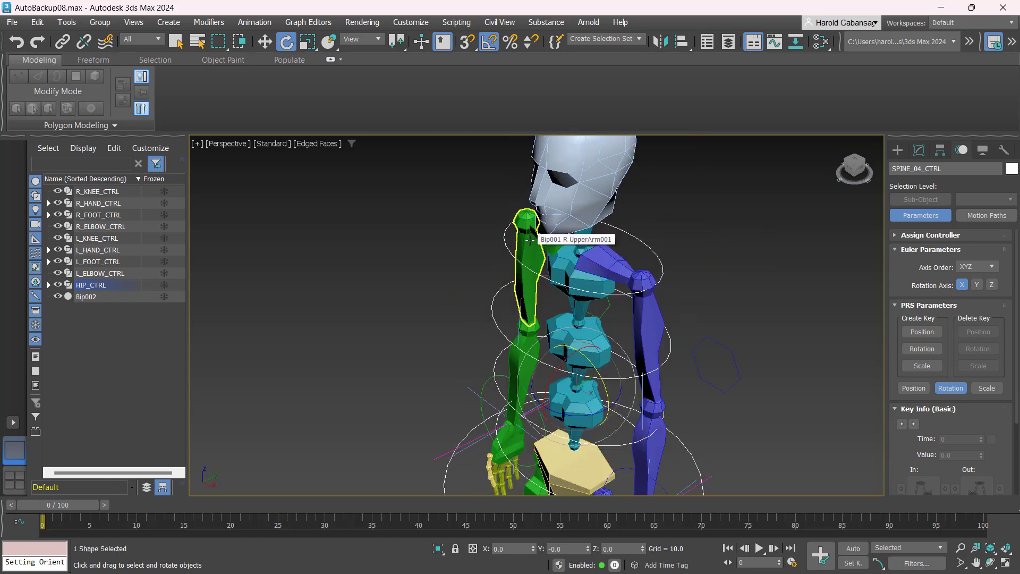
scroll(651, 270, "down", 2)
scroll(657, 257, "up", 5)
left_click(655, 256)
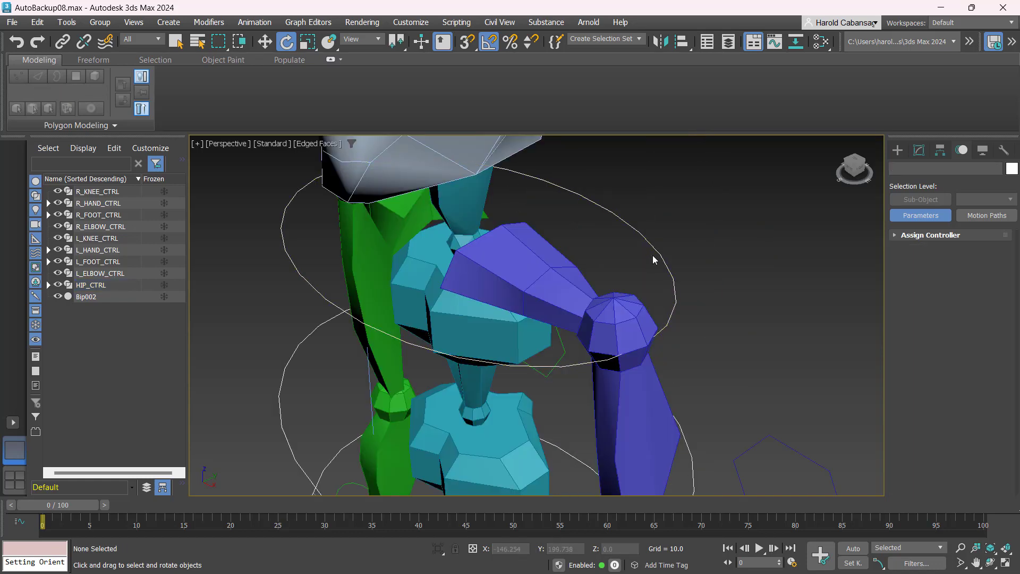
left_click(660, 253)
scroll(652, 263, "down", 3)
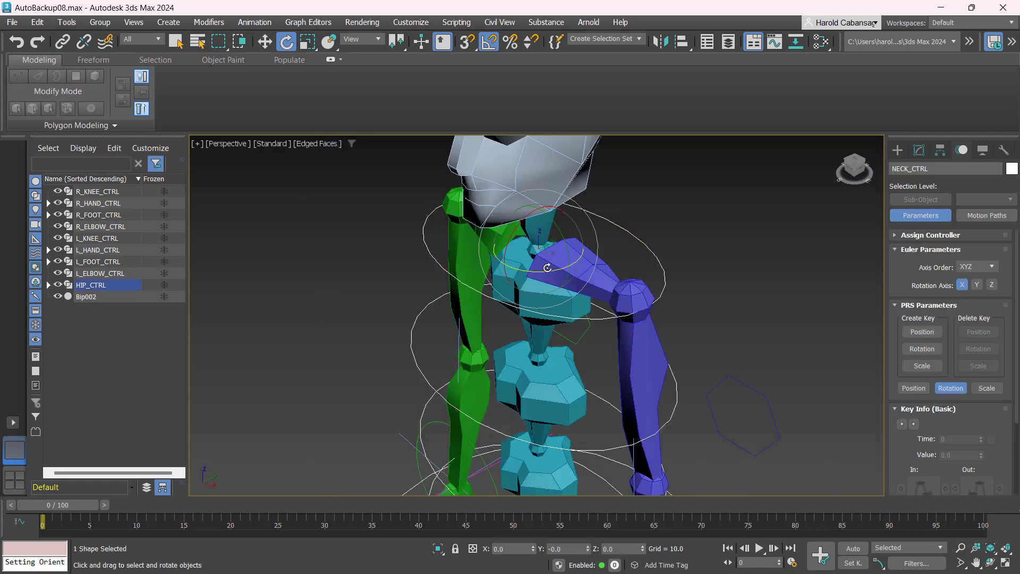
left_click_drag(548, 267, 574, 260)
key("ctrl+z")
scroll(684, 289, "down", 4)
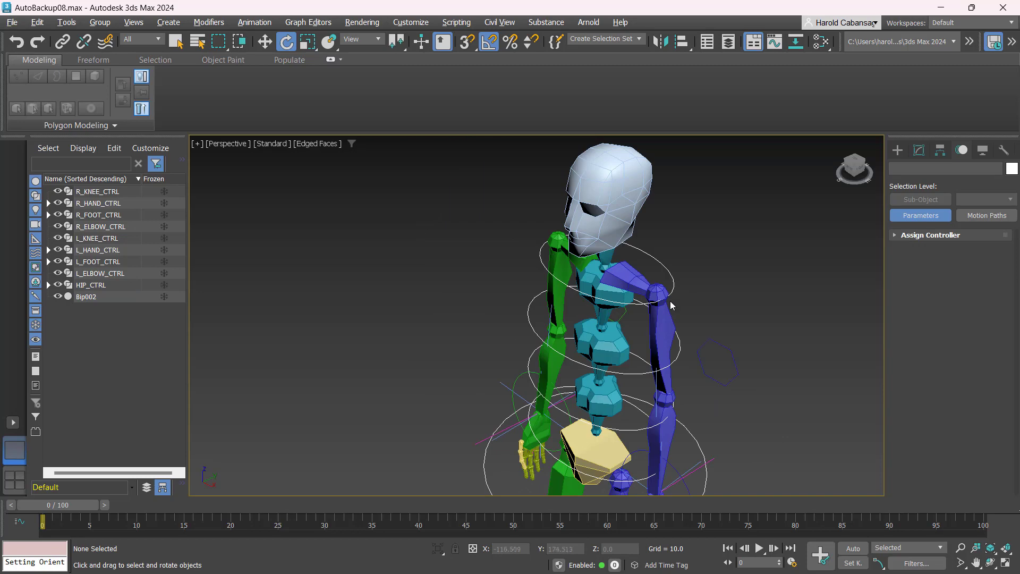
middle_click_drag(671, 301, 678, 286, "alt")
scroll(714, 246, "down", 3)
middle_click_drag(714, 247, 721, 266, "alt")
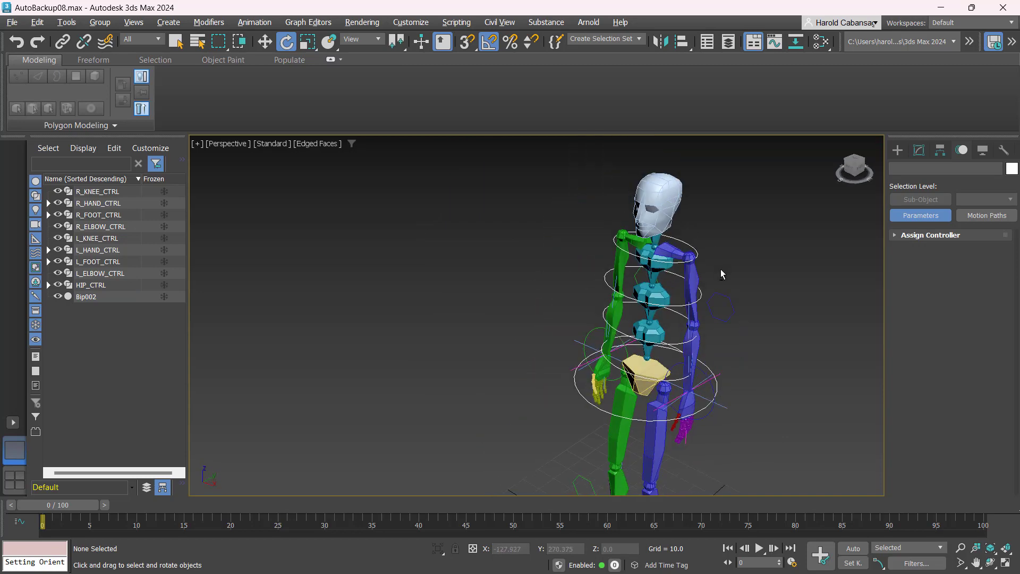
scroll(667, 253, "up", 6)
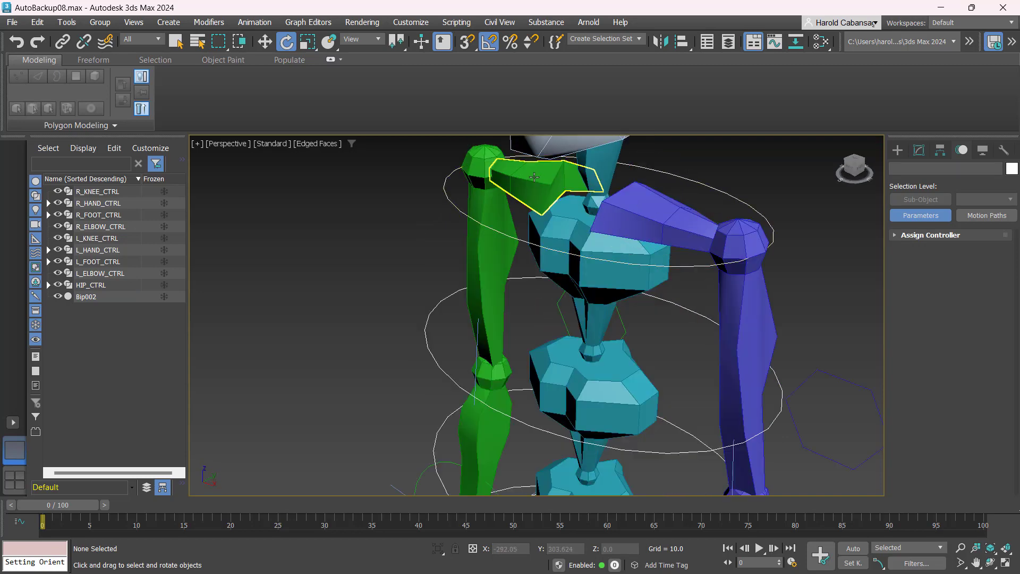
scroll(655, 289, "down", 6)
scroll(655, 288, "down", 3)
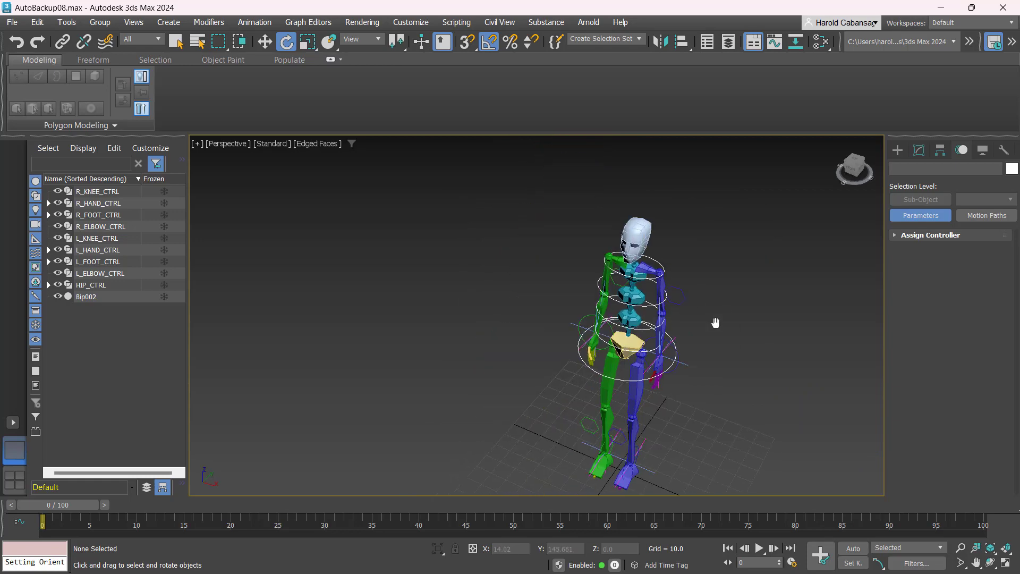
- Draw a six-sided NGon spline with a radius of about 9.7 on the ground grid beside the blue foot
left_click(898, 151)
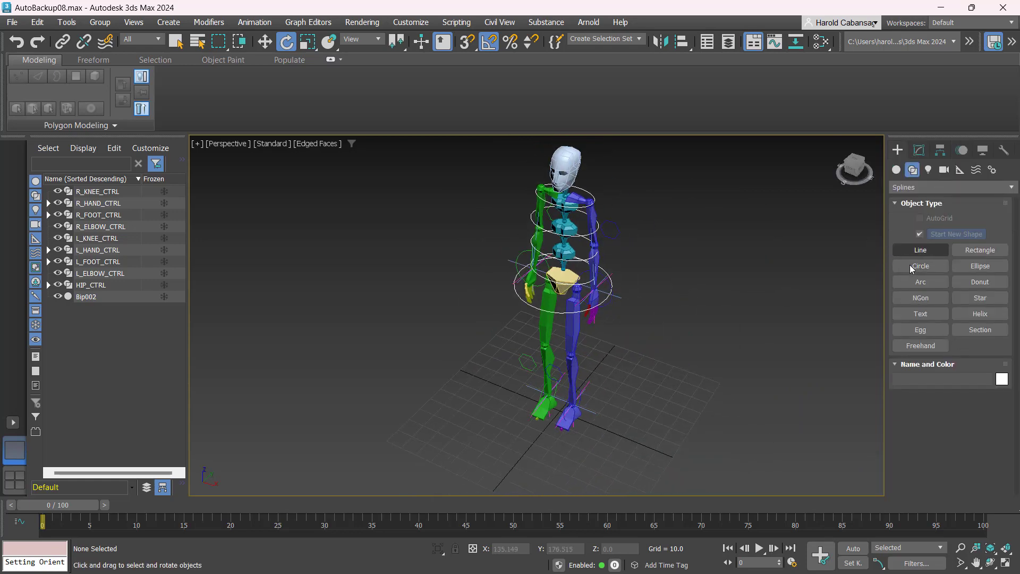
left_click(939, 293)
left_click_drag(621, 437, 636, 439)
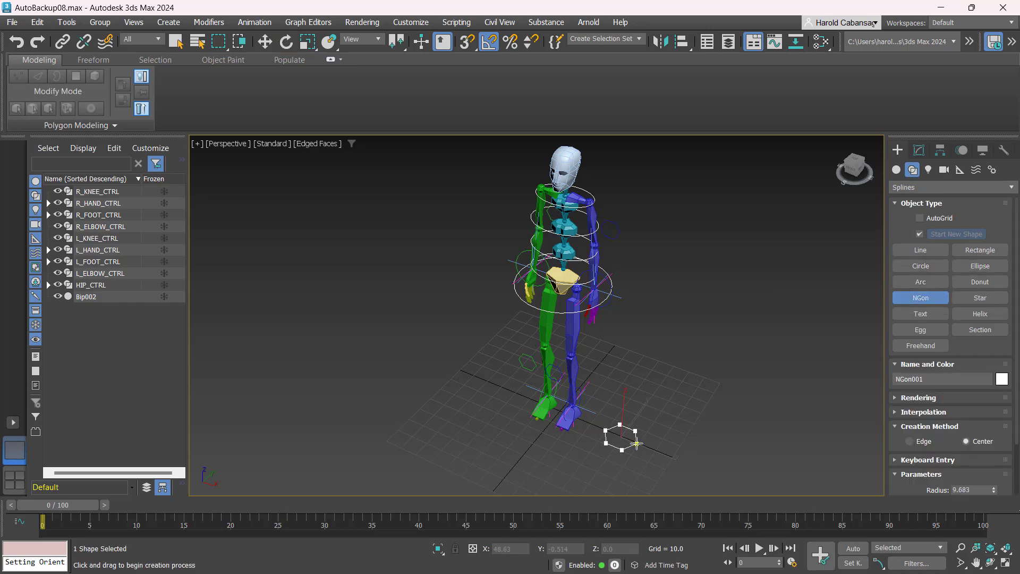
key("e")
key("w")
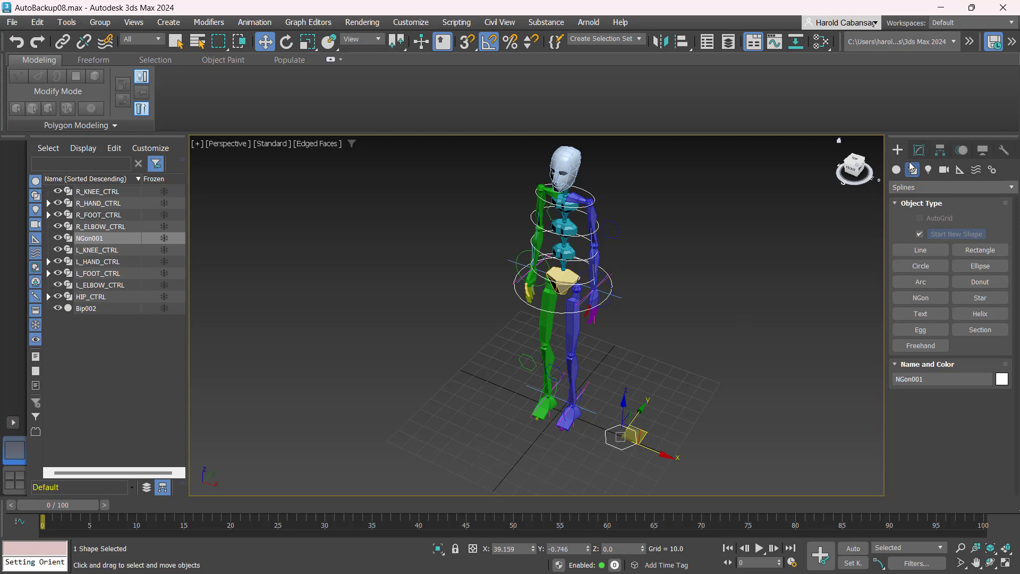
- Change the new NGon's object color to dark blue, matching the left-side bones
left_click(919, 150)
left_click(1012, 169)
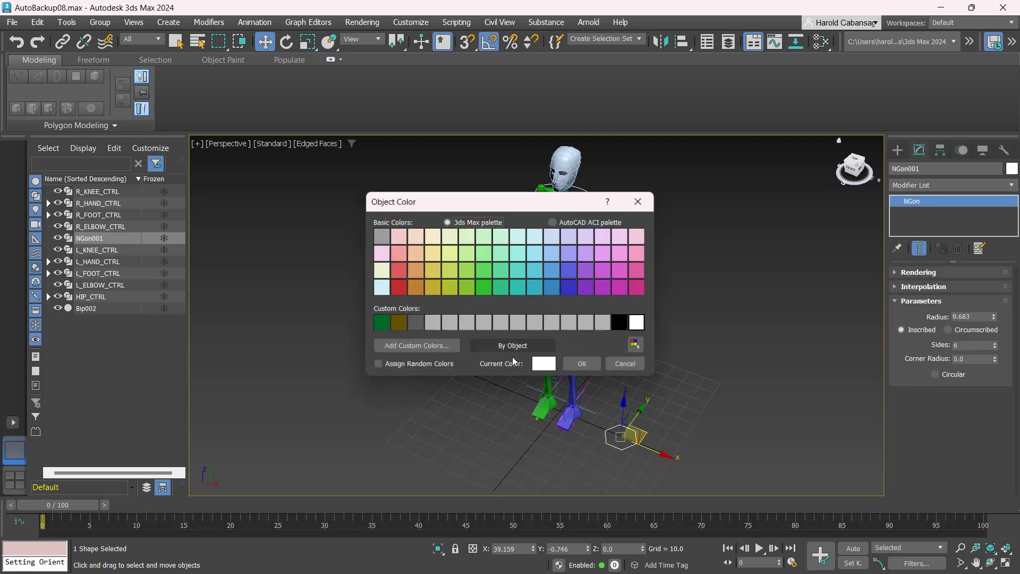
left_click(571, 290)
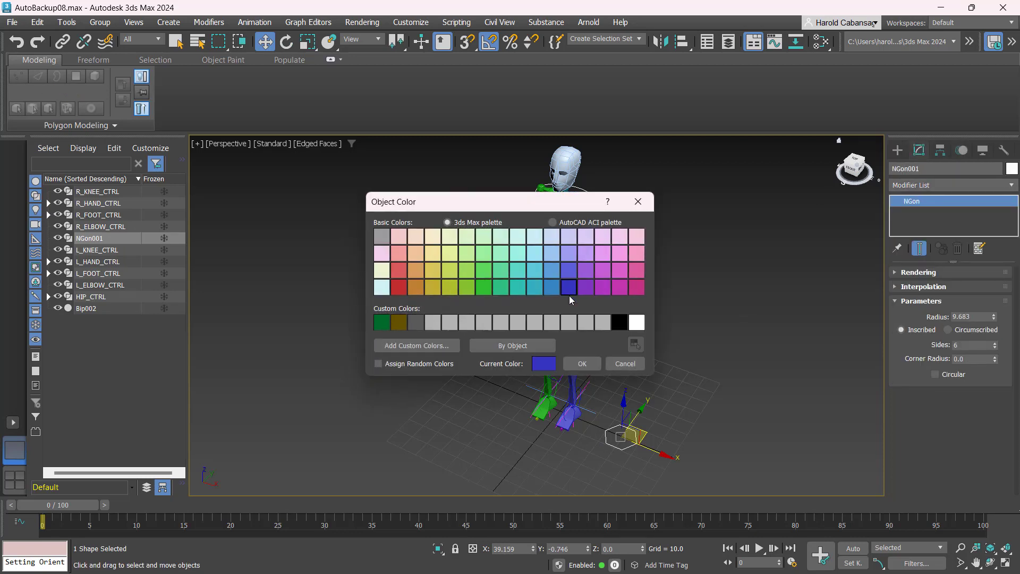
left_click(582, 364)
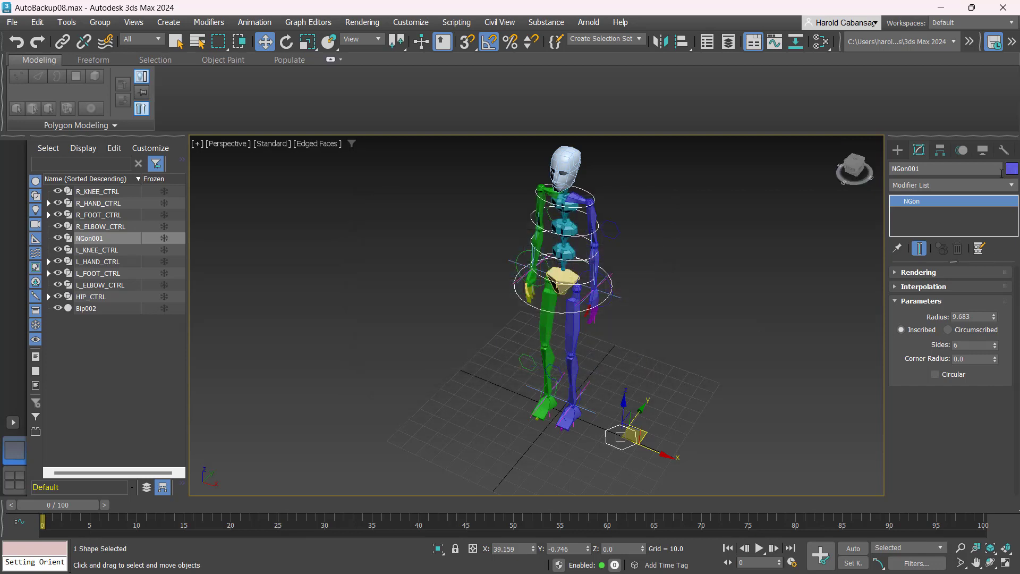
- Rename the blue NGon as L_CLAVICLE_CTRL
left_click(963, 168)
type("L_CLAVICLE_CTRL")
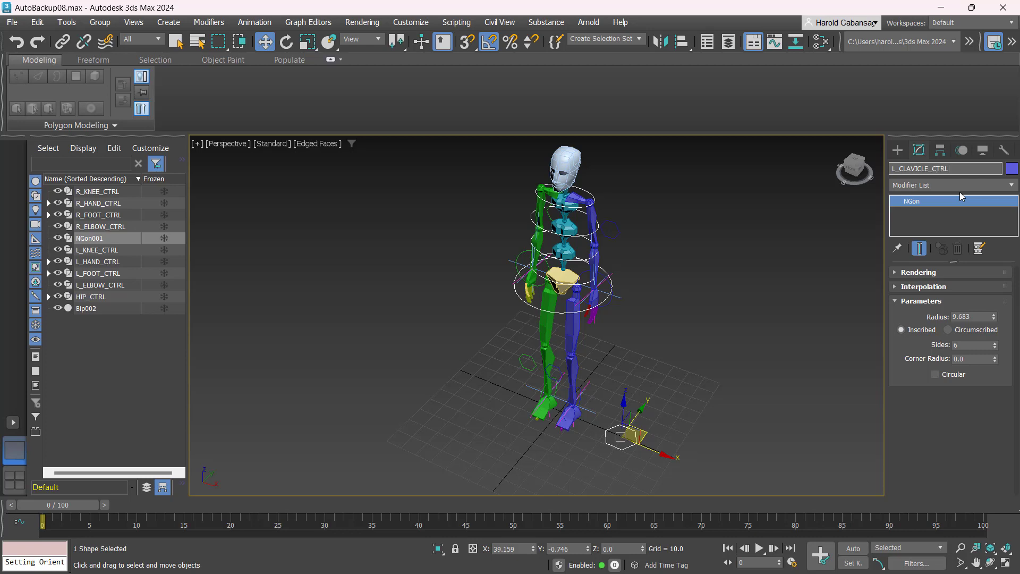
key("Return")
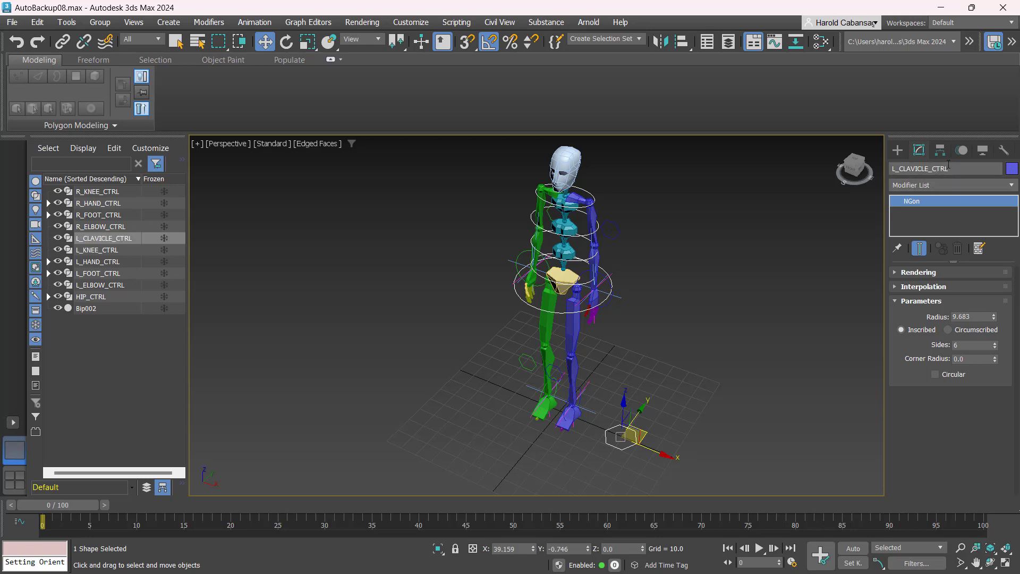
- Clone L_CLAVICLE_CTRL along X to the other side of the feet as a copy named R_CLAVICLE_CTRL
left_click(718, 343)
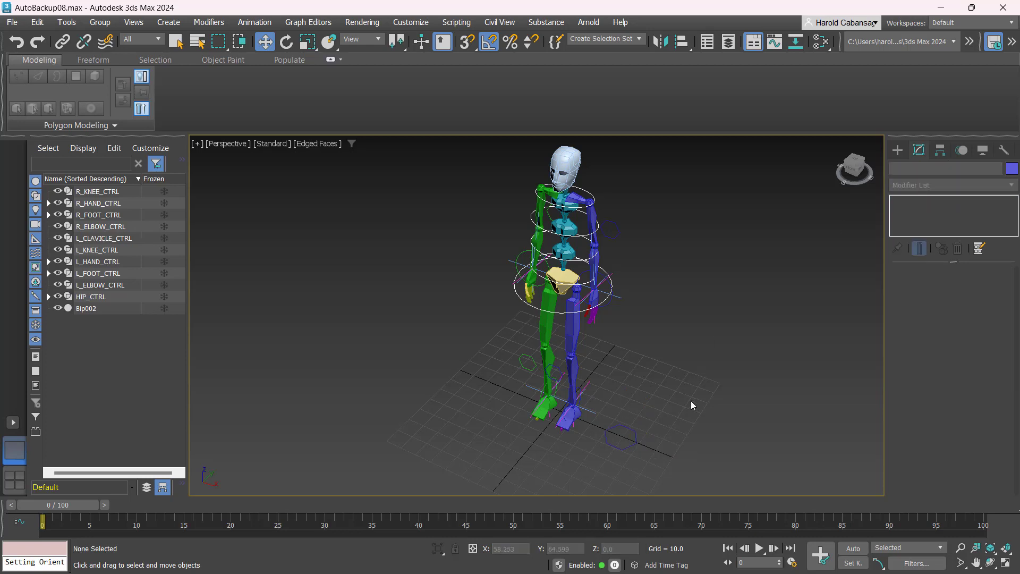
mouse_move(678, 419)
left_mouse_down()
mouse_move(605, 470)
mouse_move(474, 420)
left_mouse_up()
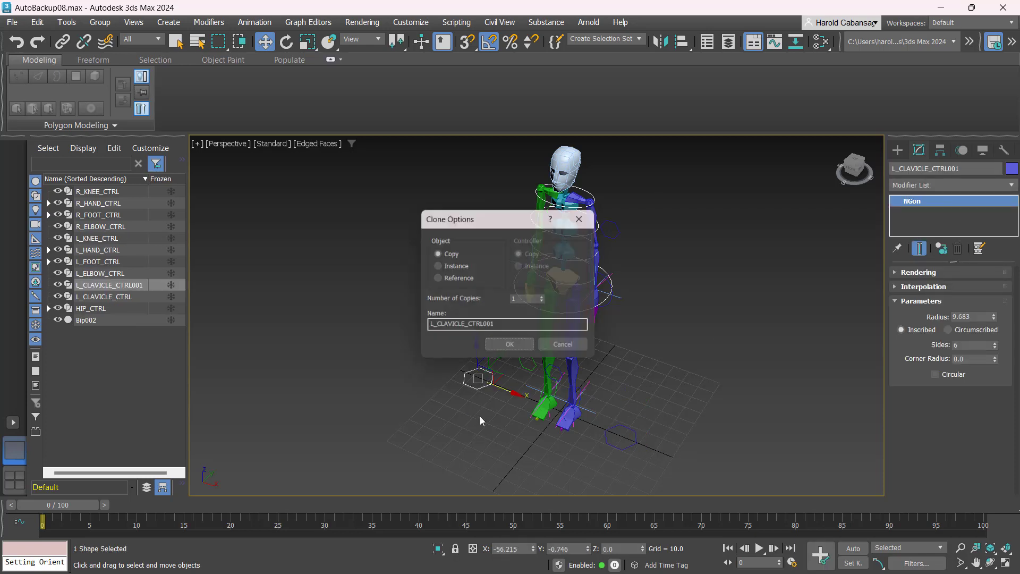
left_click(507, 328)
key("BackSpace")
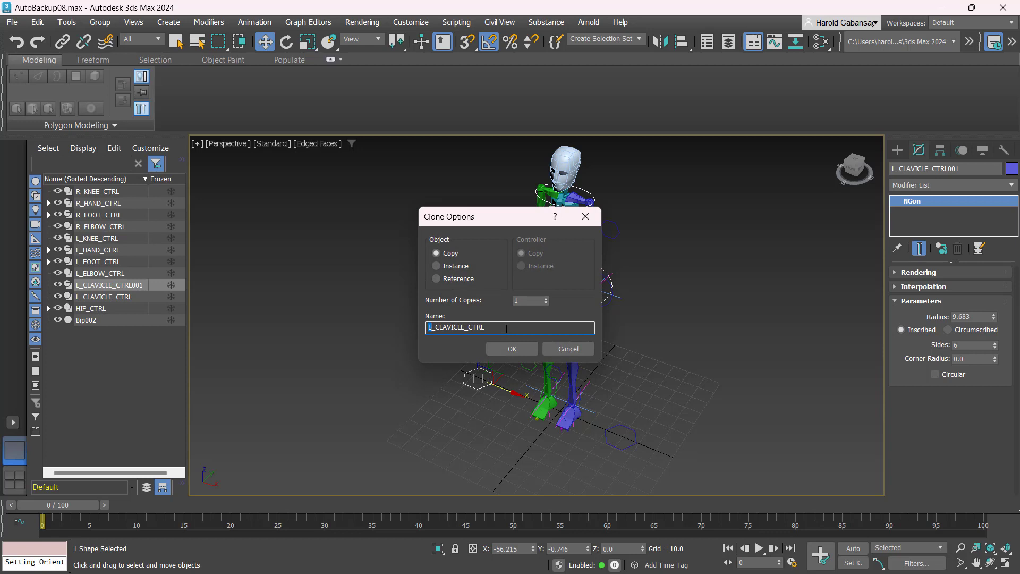
type("R")
key("Return")
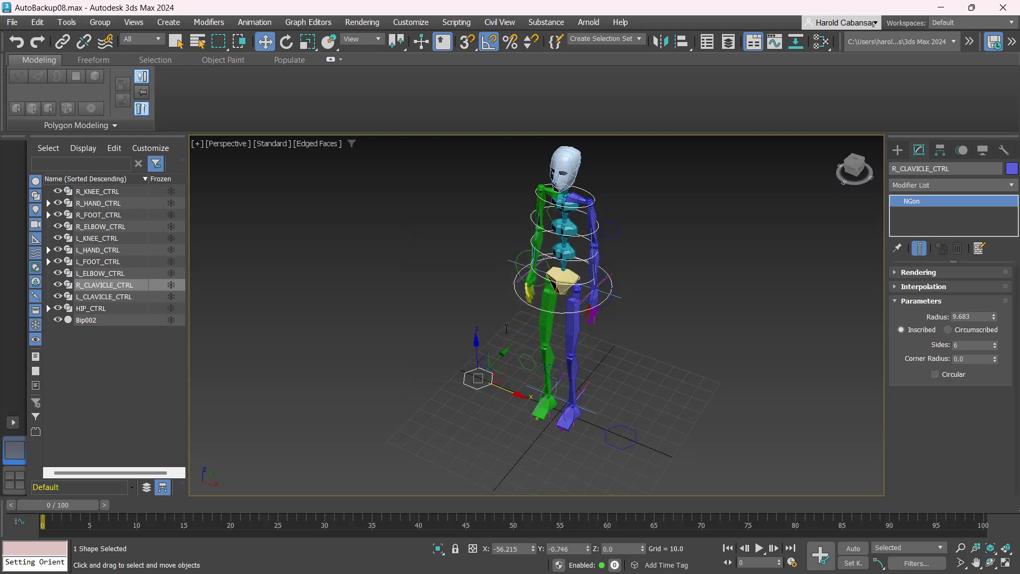
- Change the object color of R_CLAVICLE_CTRL to green, matching the right-side bones
left_click(1011, 168)
left_click(484, 270)
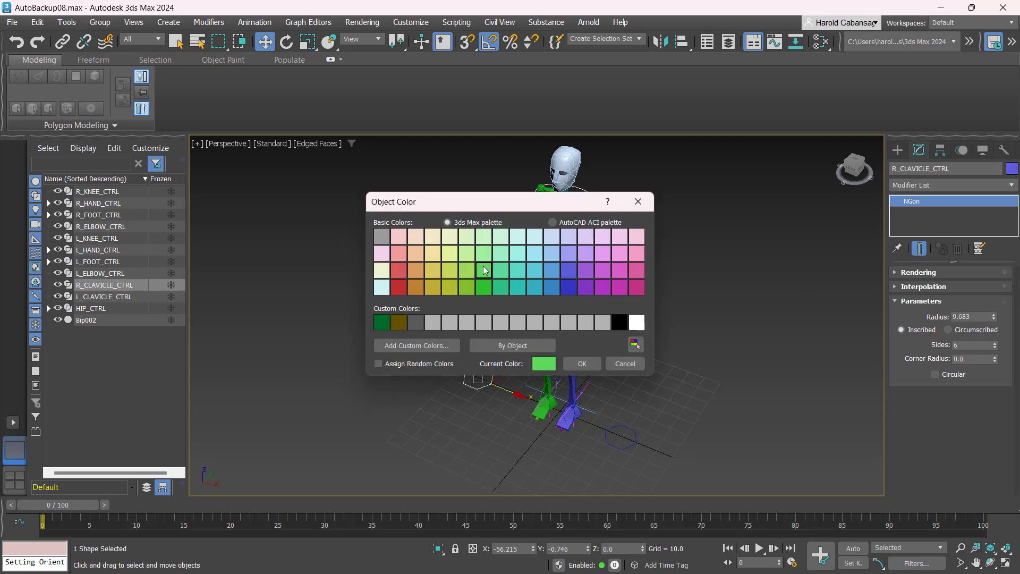
left_click(593, 364)
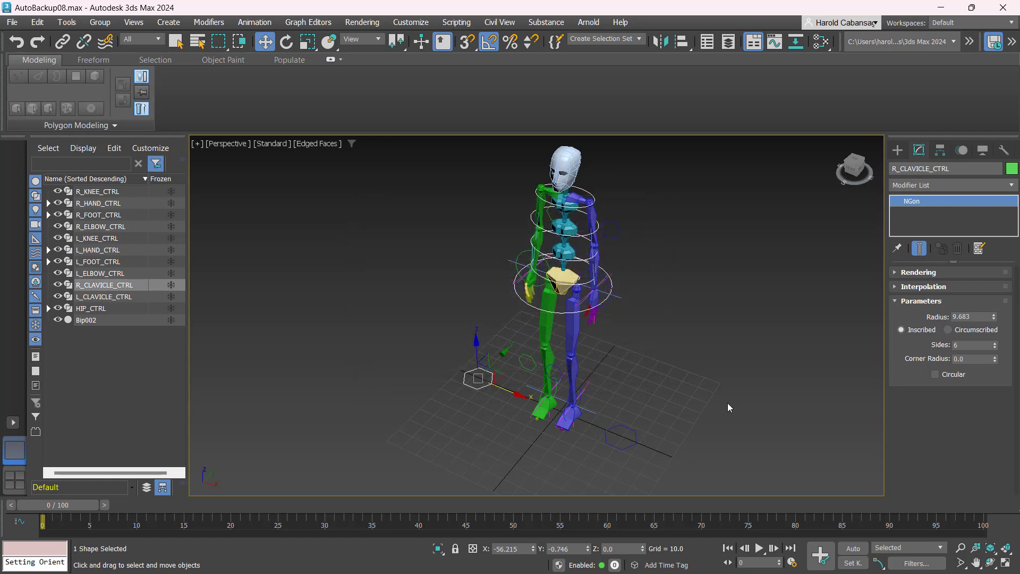
left_click(674, 385)
- Align L_CLAVICLE_CTRL to the blue left clavicle bone, matching pivot position and orientation on X, Y and Z
scroll(653, 378, "up", 5)
scroll(670, 403, "down", 4)
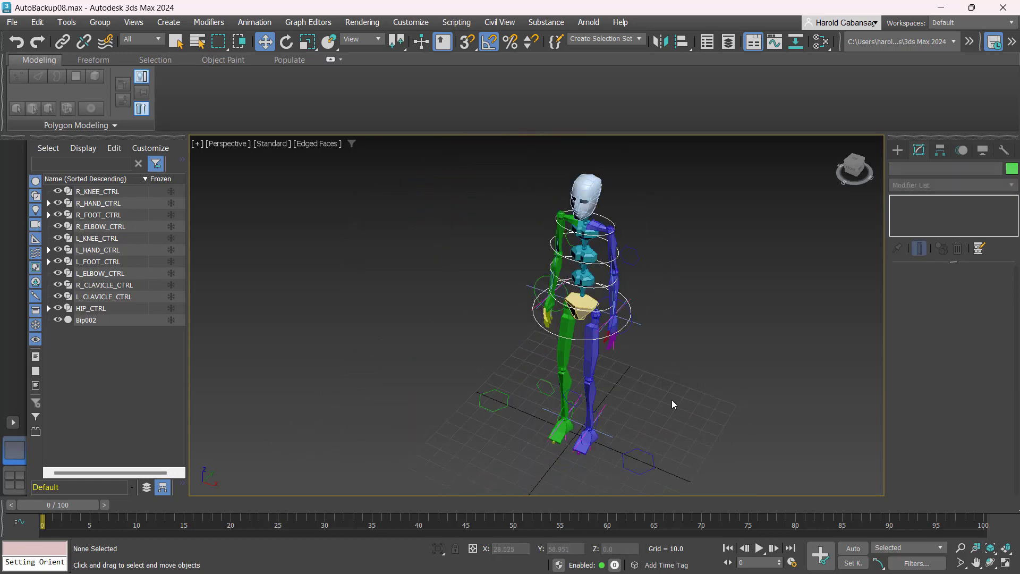
left_click_drag(645, 470, 646, 471)
key("alt+a")
scroll(605, 234, "up", 5)
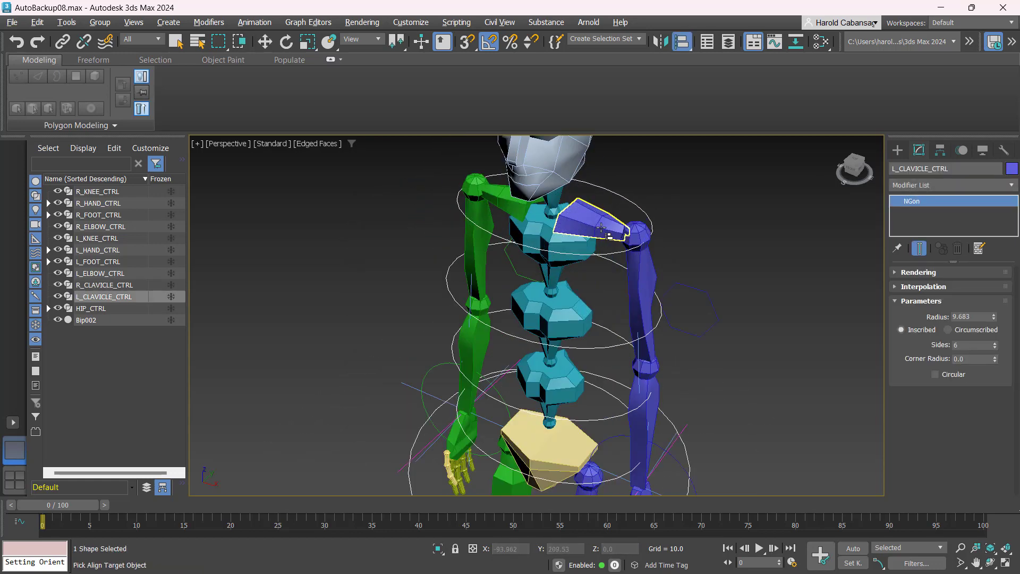
left_click(595, 222)
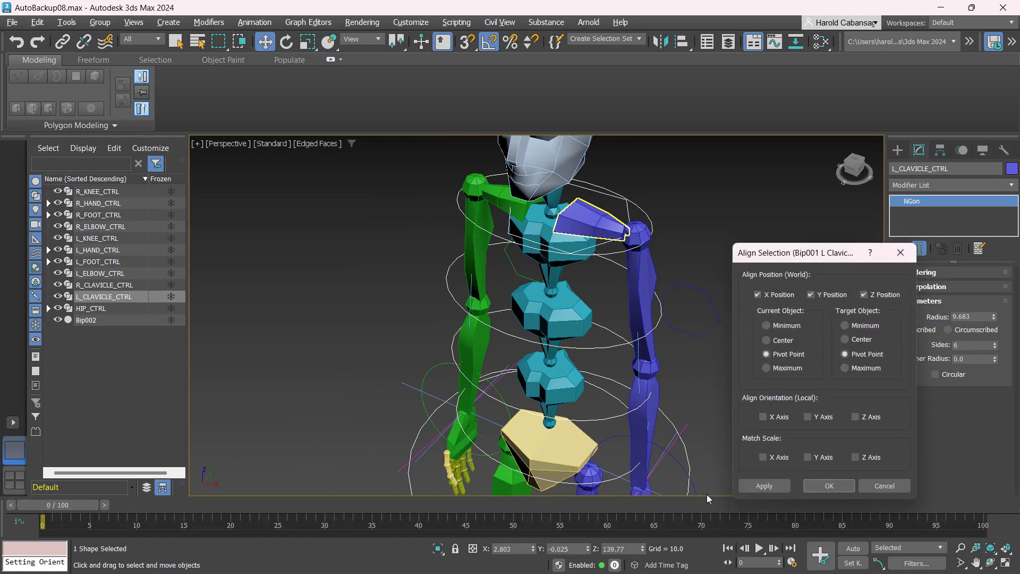
left_click(777, 418)
left_click(857, 417)
left_click(847, 486)
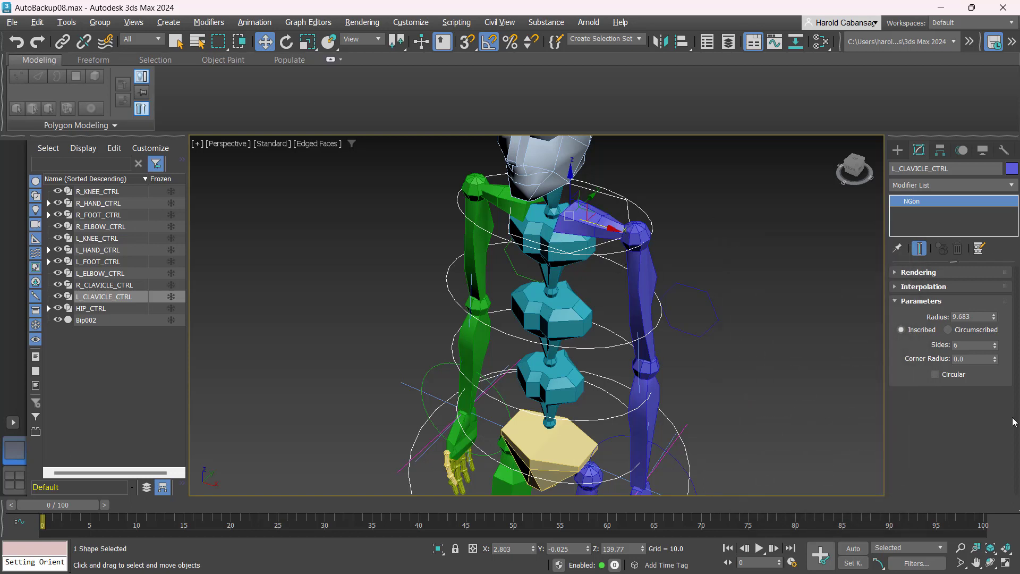
- Set the radius of L_CLAVICLE_CTRL to 6
left_click(975, 317)
type("5")
key("Return")
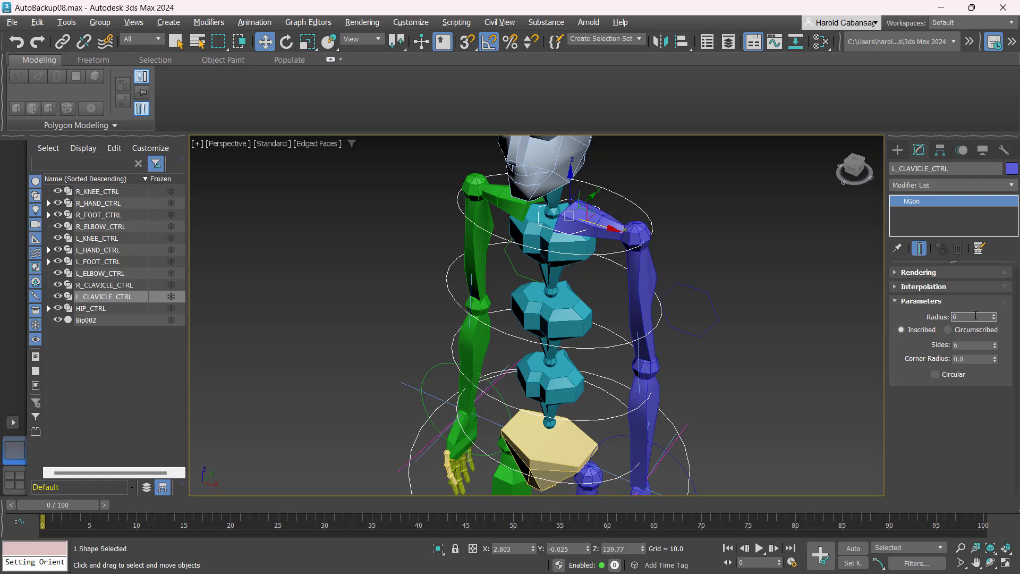
type("6")
key("Return")
scroll(598, 224, "up", 3)
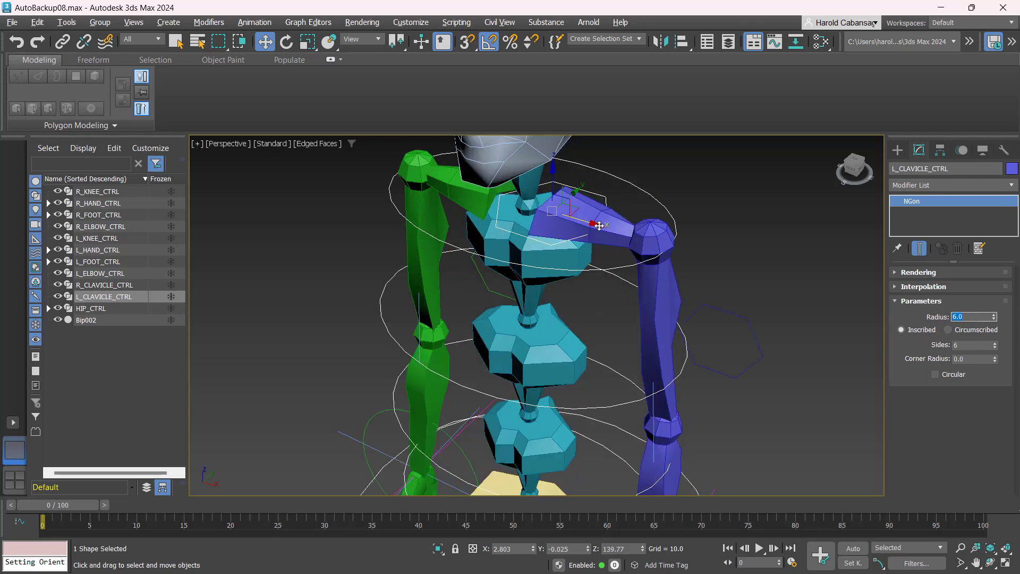
scroll(598, 224, "down", 3)
middle_click_drag(598, 224, 672, 256, "alt")
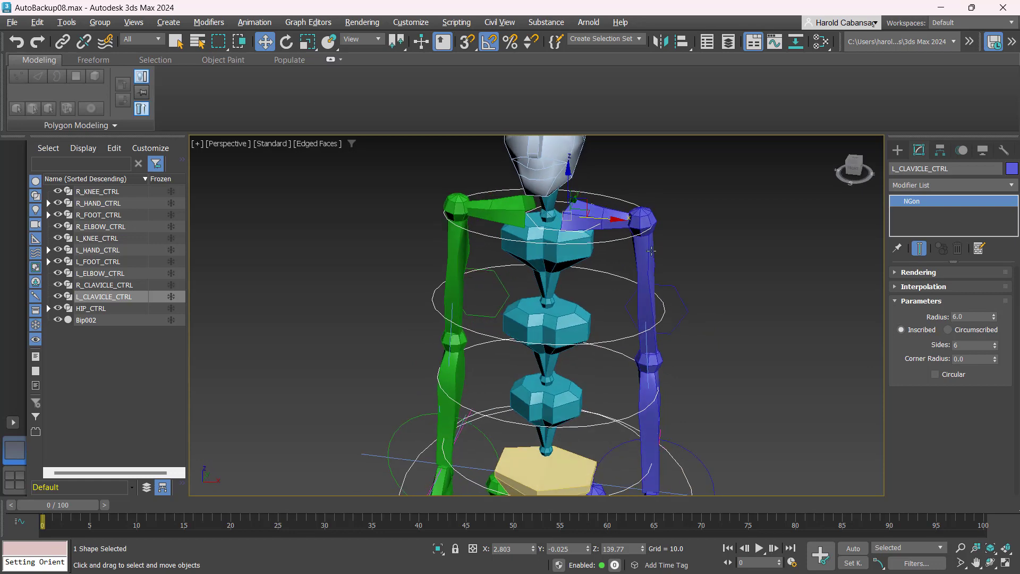
- Set the radius of R_CLAVICLE_CTRL to 6
scroll(757, 419, "down", 4)
middle_click_drag(757, 420, 721, 272)
scroll(718, 274, "down", 3)
left_click(555, 392)
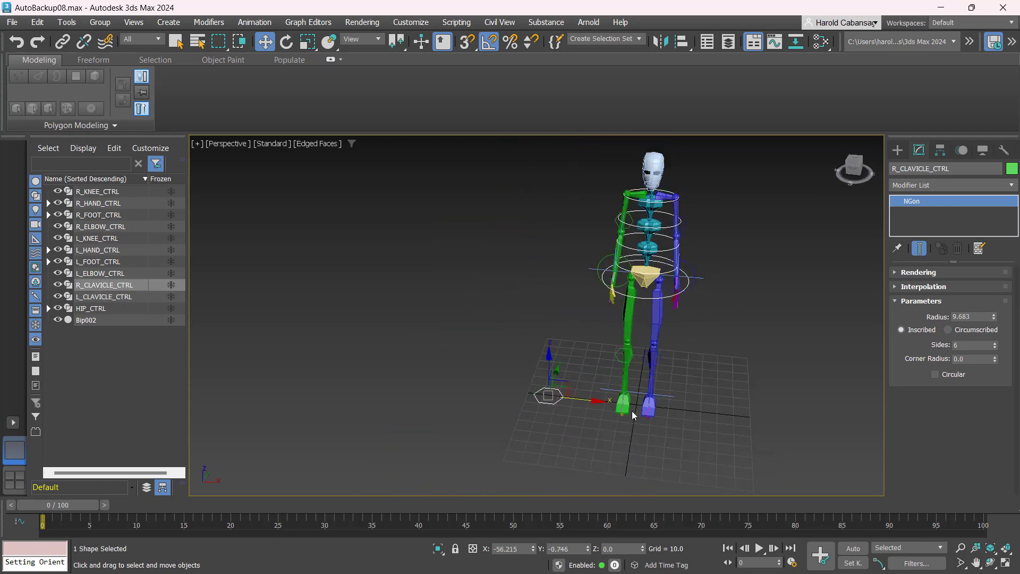
left_click(970, 316)
type("6")
key("Return")
- Align R_CLAVICLE_CTRL to the green right clavicle bone, matching pivot position and orientation on X, Y and Z
scroll(748, 235, "up", 5)
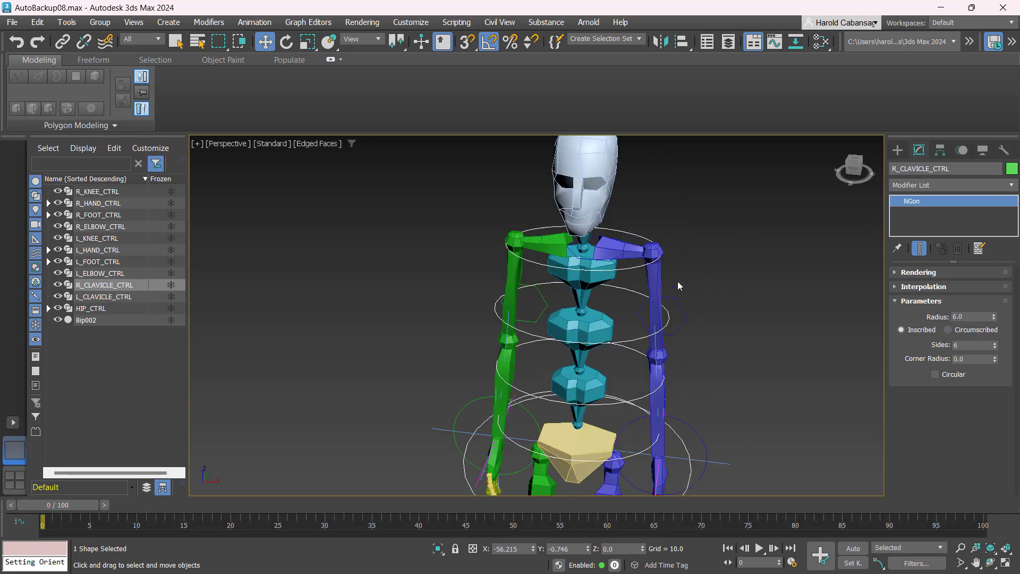
key("alt+a")
left_click(543, 246)
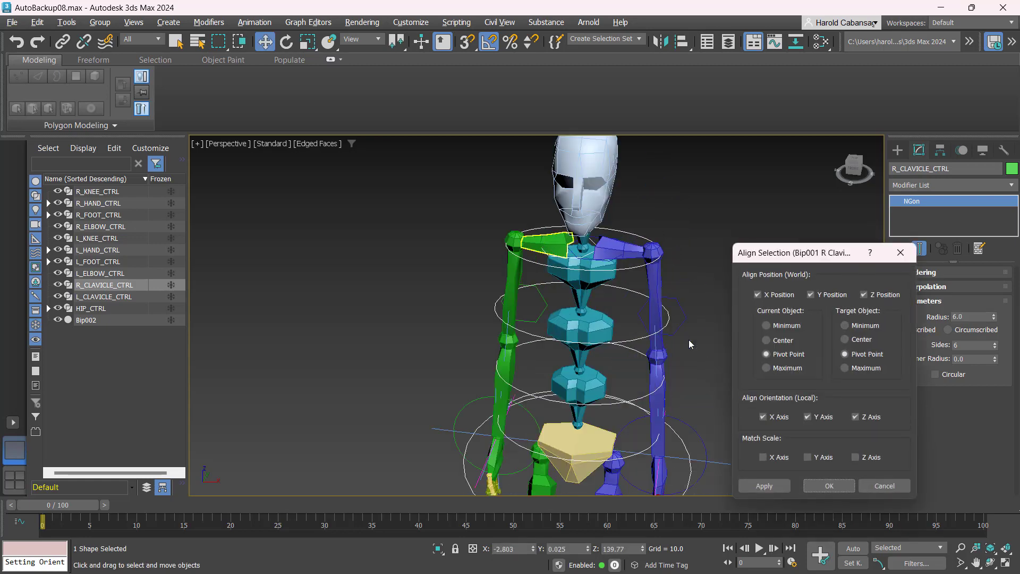
left_click(828, 486)
scroll(661, 189, "up", 4)
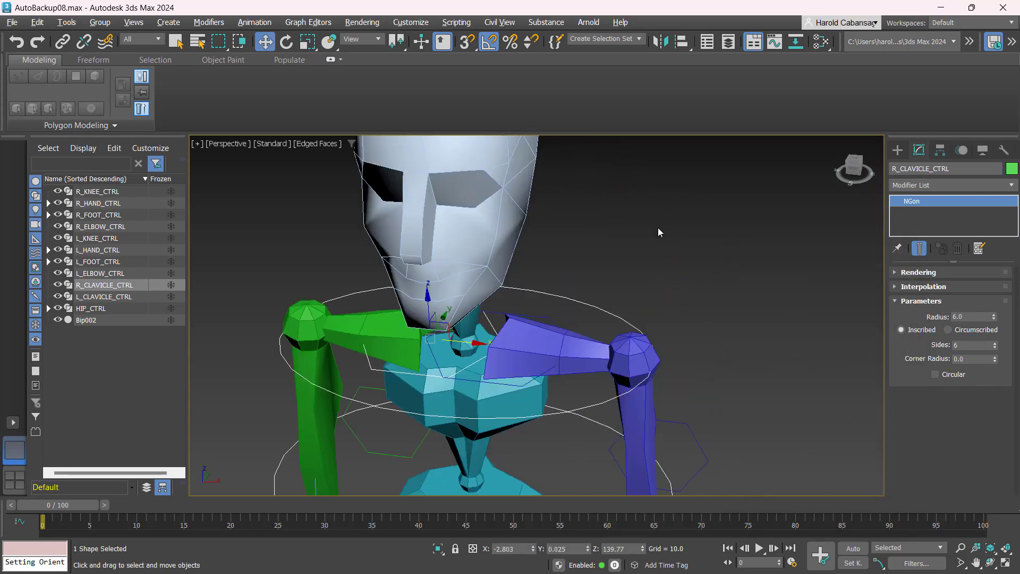
- Apply an Orientation Constraint to the blue left clavicle bone with L_CLAVICLE_CTRL as its target
middle_click_drag(658, 228, 776, 111, "alt")
scroll(648, 249, "up", 3)
left_click(641, 261)
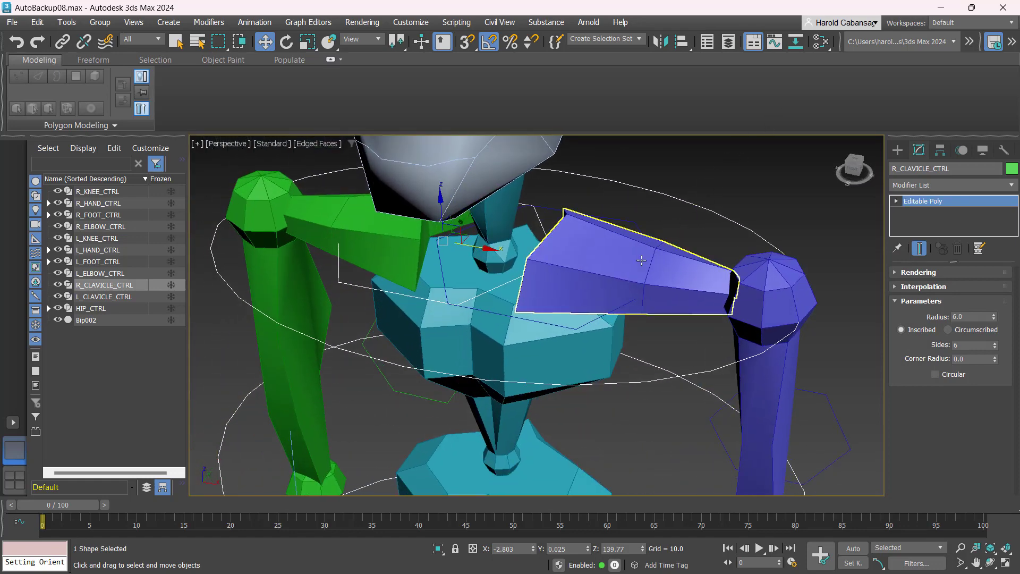
left_click(641, 261)
middle_click_drag(646, 245, 667, 235, "alt")
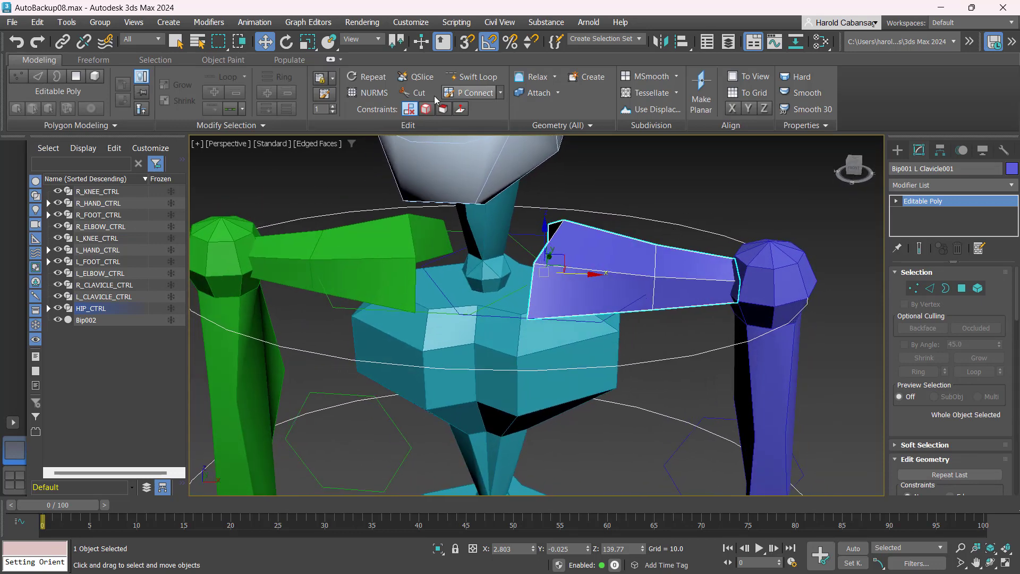
left_click(254, 22)
mouse_move(263, 109)
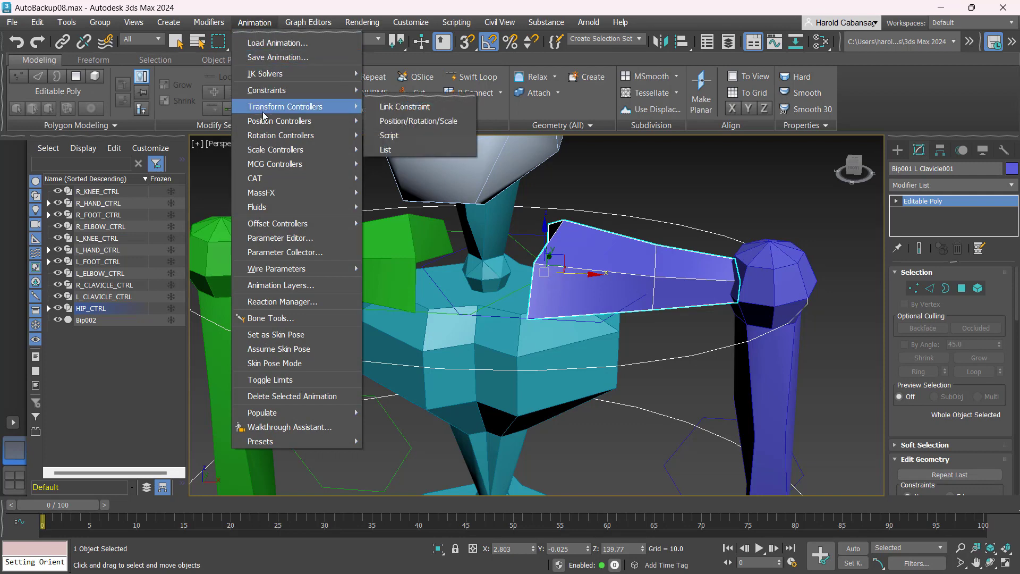
mouse_move(308, 91)
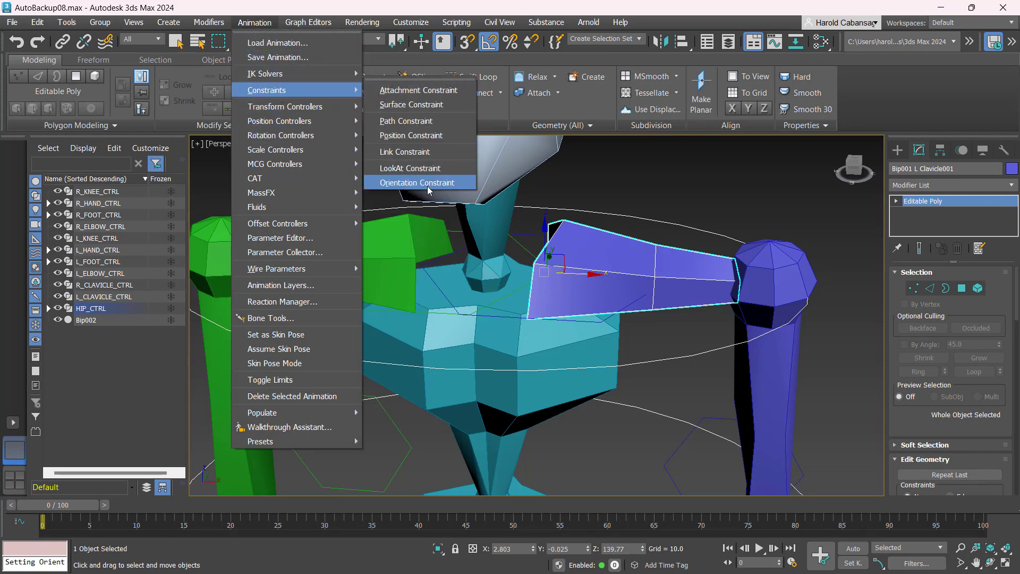
left_click(432, 184)
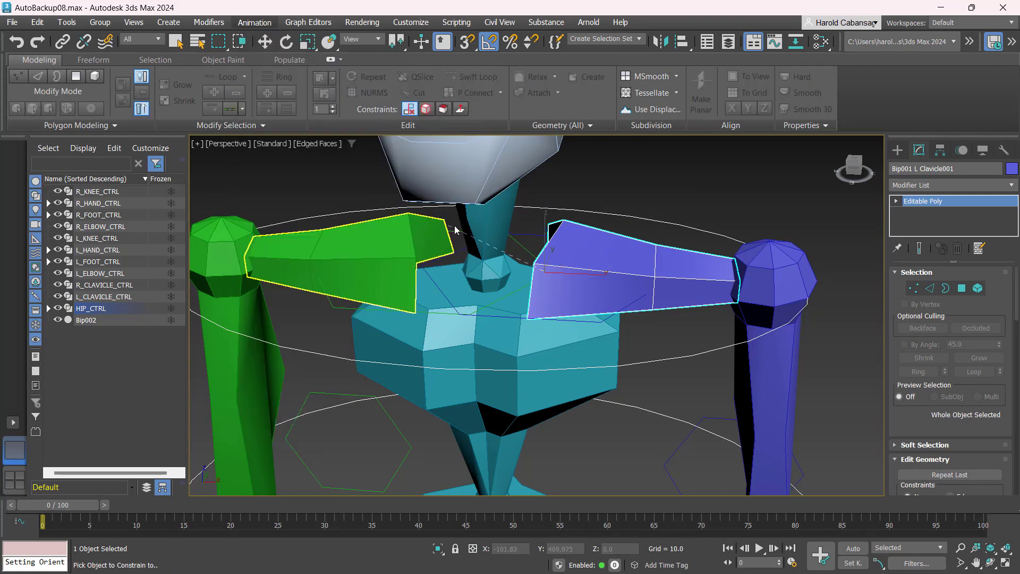
left_click(536, 234)
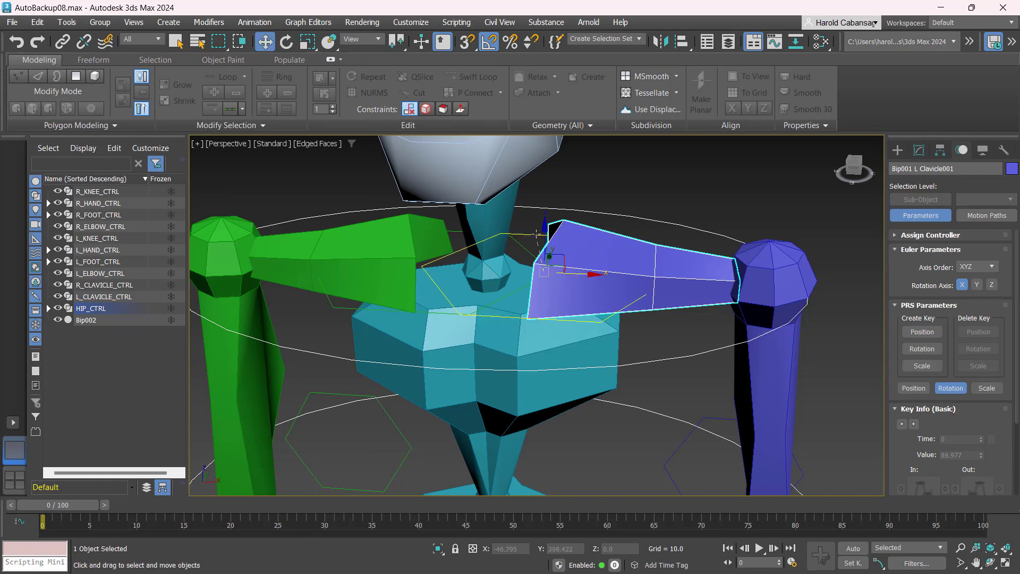
- Apply an Orientation Constraint to the green right clavicle bone with R_CLAVICLE_CTRL as its target
left_click(370, 234)
middle_click_drag(371, 234, 606, 342, "alt")
scroll(384, 241, "up", 5)
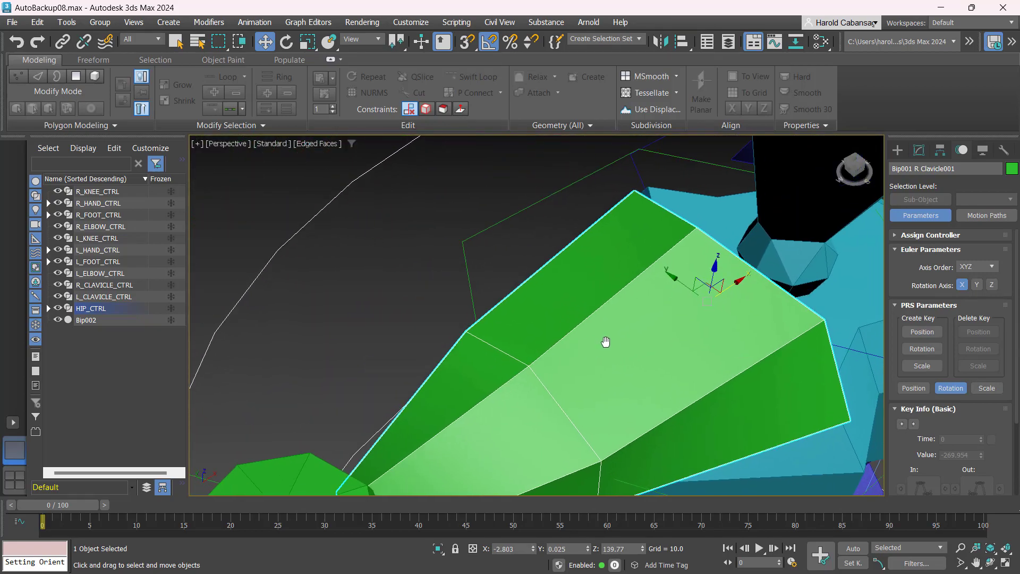
left_click(308, 22)
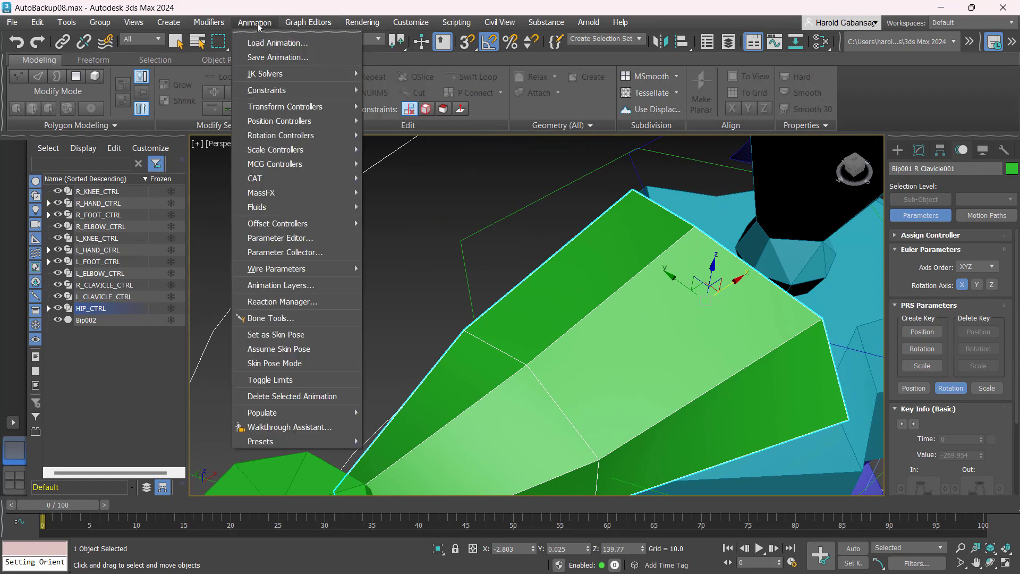
mouse_move(274, 89)
left_click(420, 179)
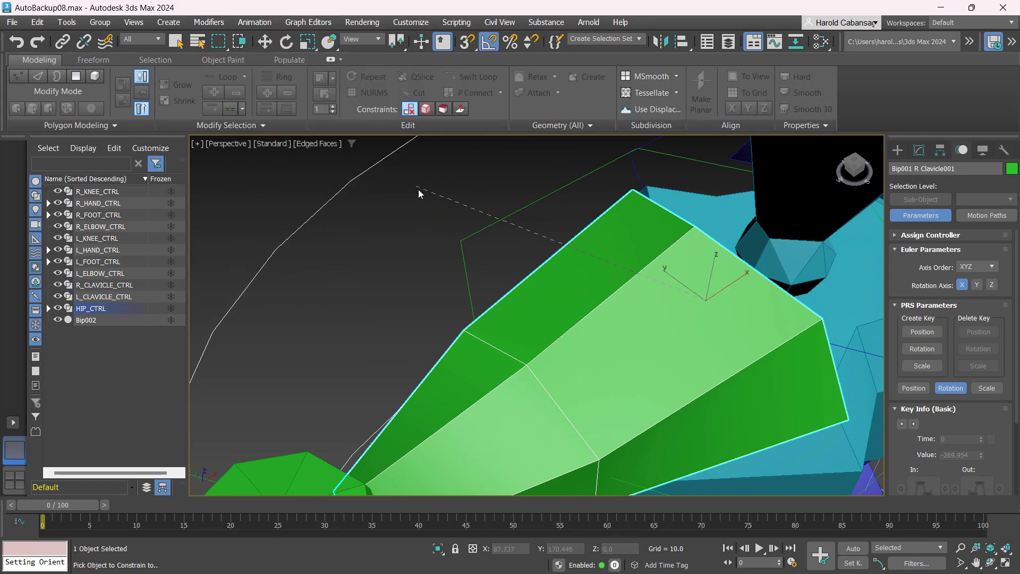
left_click(497, 218)
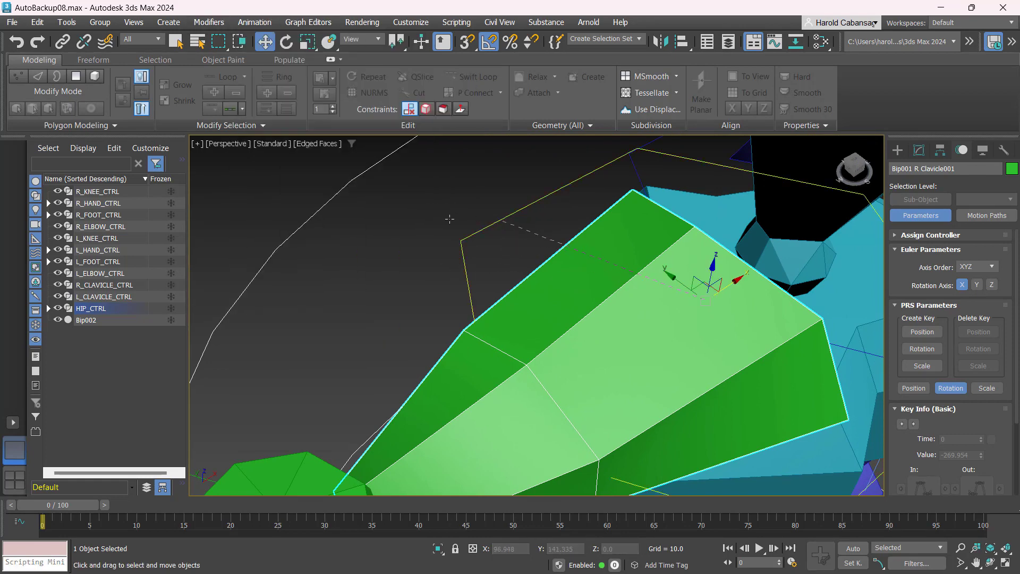
- Test the right clavicle constraint by rotating R_CLAVICLE_CTRL, and undo the rotation
scroll(434, 206, "down", 5)
middle_click_drag(457, 282, 443, 261, "alt")
scroll(443, 259, "up", 1)
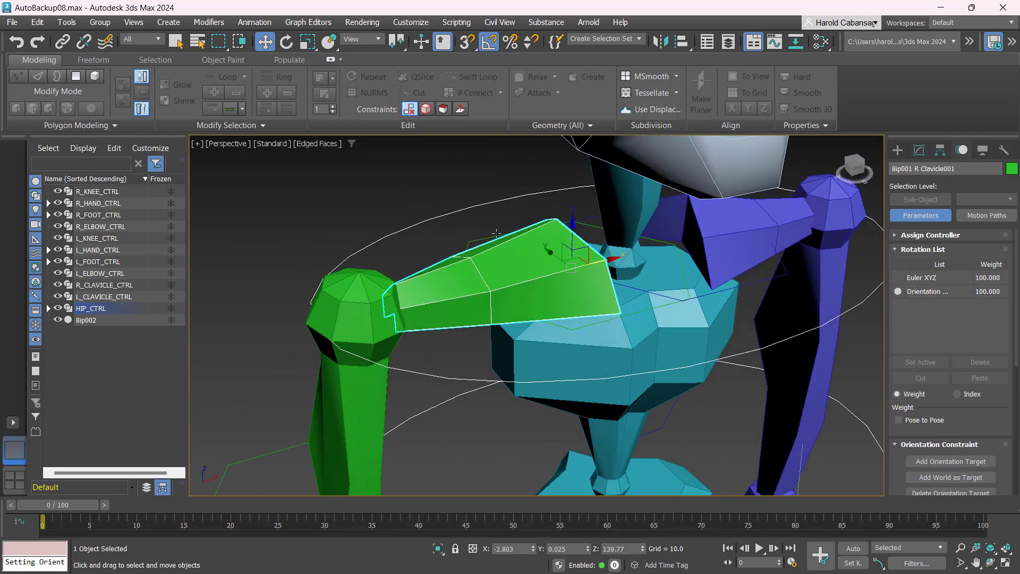
left_click(475, 239)
key("e")
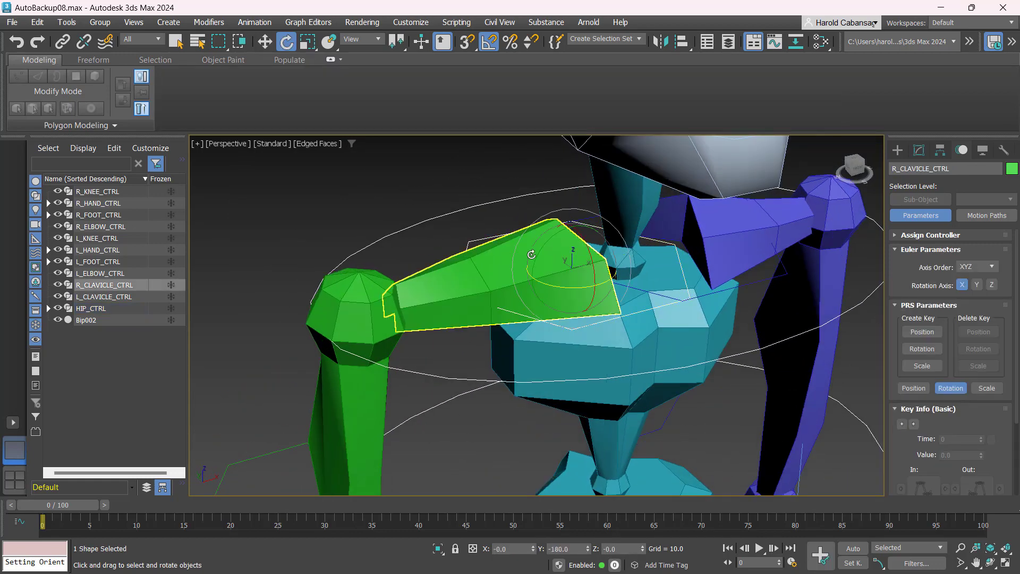
left_click_drag(542, 257, 514, 276)
key("ctrl+z")
- Link R_CLAVICLE_CTRL and L_CLAVICLE_CTRL together as children of the uppermost spine control ring, just below the neck control
scroll(523, 283, "down", 4)
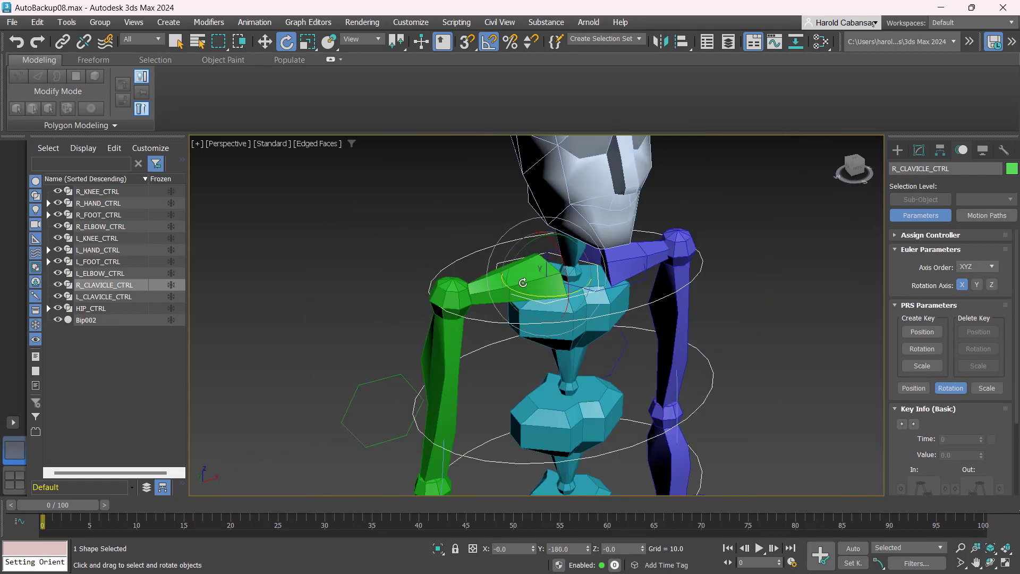
middle_click_drag(523, 282, 690, 203, "alt")
scroll(600, 295, "up", 3)
left_click(690, 202)
left_click(598, 261)
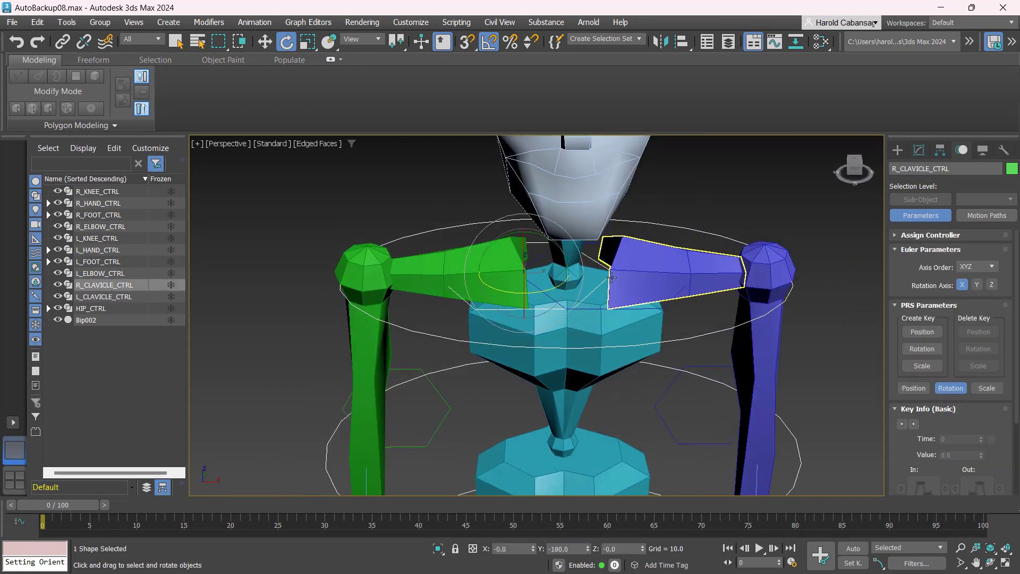
middle_click_drag(598, 261, 631, 286, "alt")
key("w")
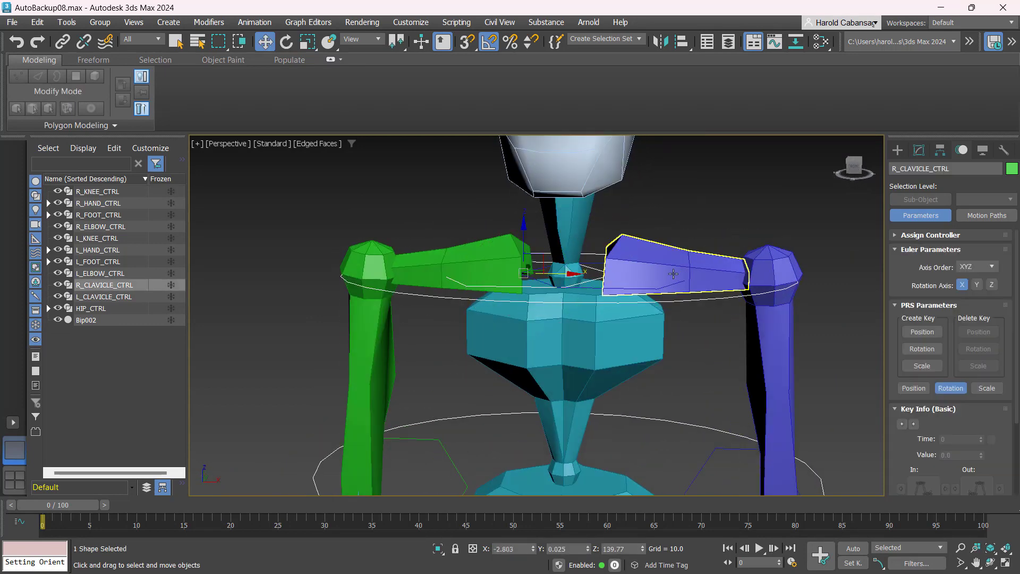
left_click(577, 273, "ctrl")
middle_click_drag(576, 273, 578, 302, "alt")
scroll(504, 324, "up", 3)
middle_click_drag(503, 323, 495, 472, "alt")
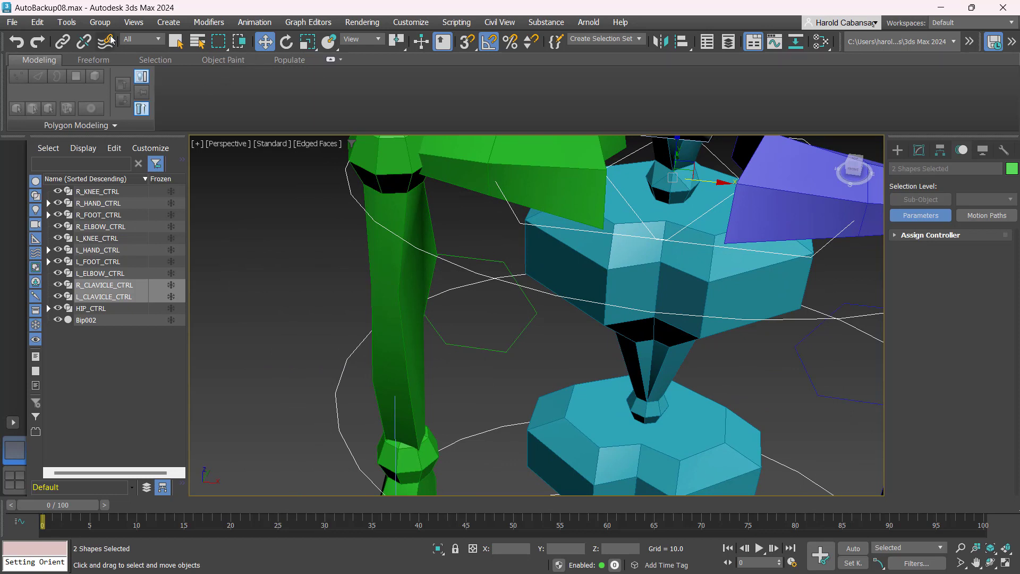
left_click(62, 42)
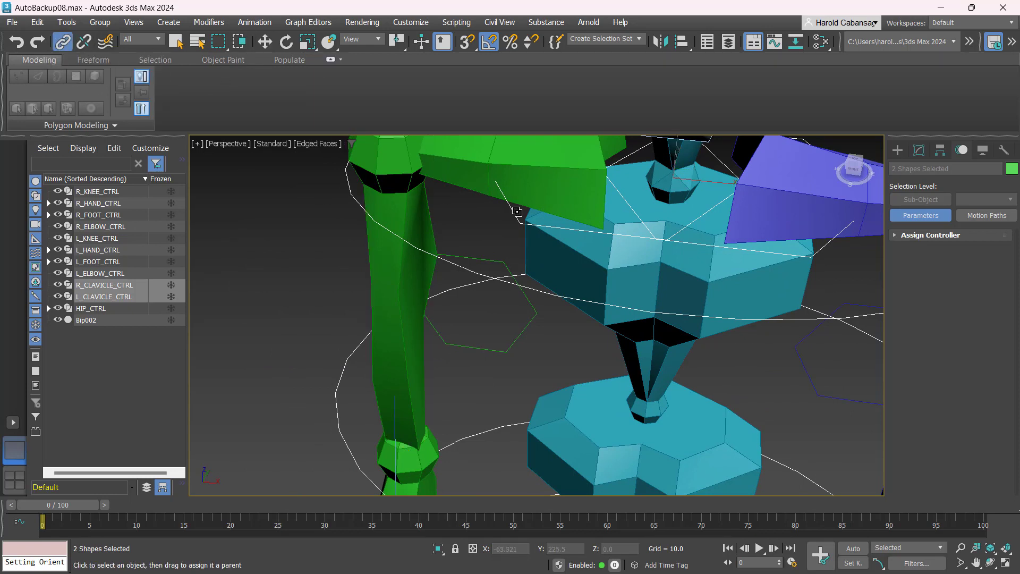
left_click_drag(515, 212, 508, 212)
left_click_drag(445, 269, 344, 384)
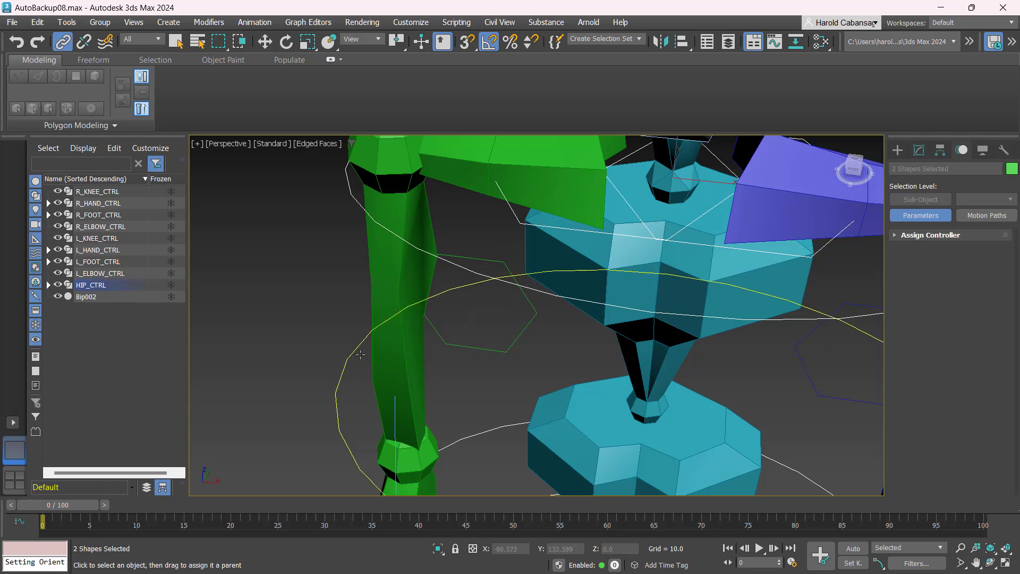
- Test the chest hierarchy by rotating SPINE_05_CTRL, and cancel the rotation
key("w")
scroll(451, 320, "down", 3)
middle_click_drag(461, 324, 387, 242)
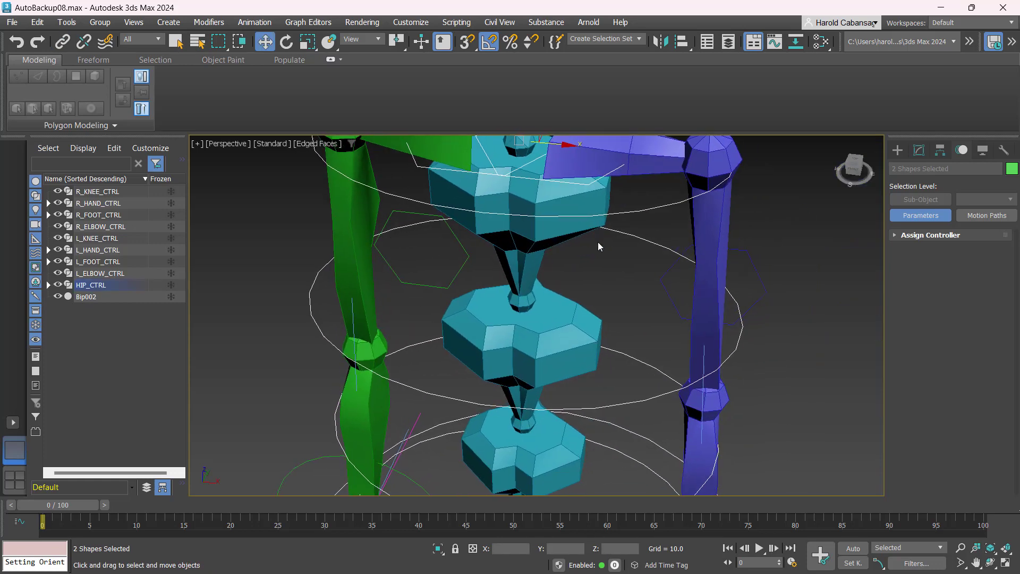
left_click(626, 235)
key("e")
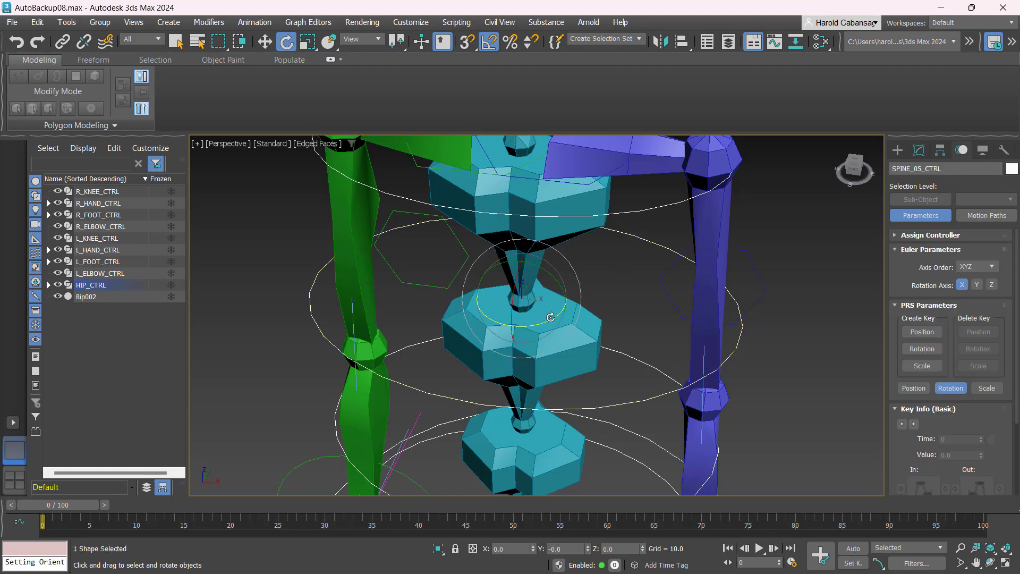
left_click_drag(551, 318, 585, 302)
right_click(585, 302)
scroll(618, 284, "down", 3)
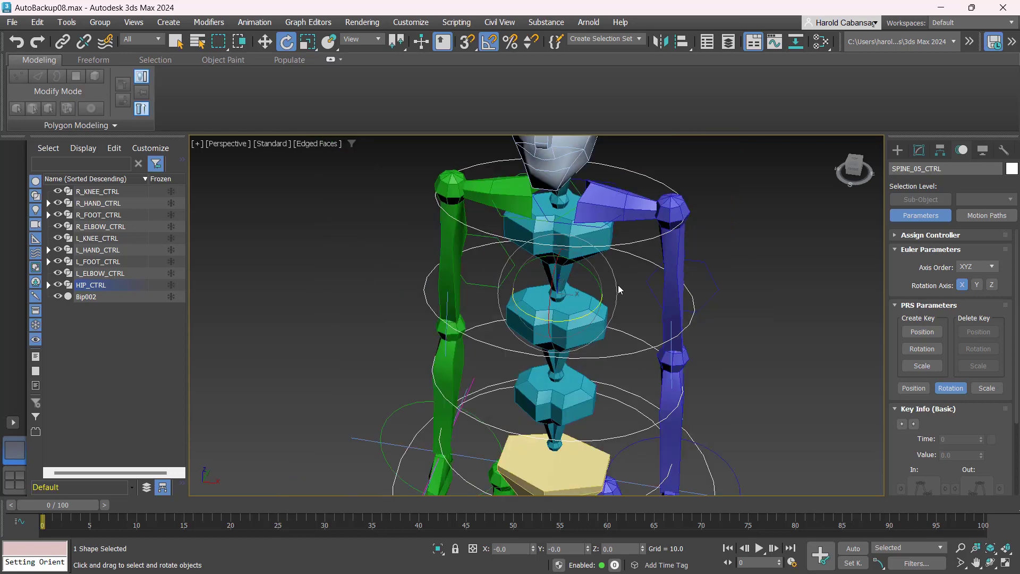
- Test the neck control by rotating NECK_CTRL, and cancel the rotation
middle_click_drag(617, 285, 616, 329)
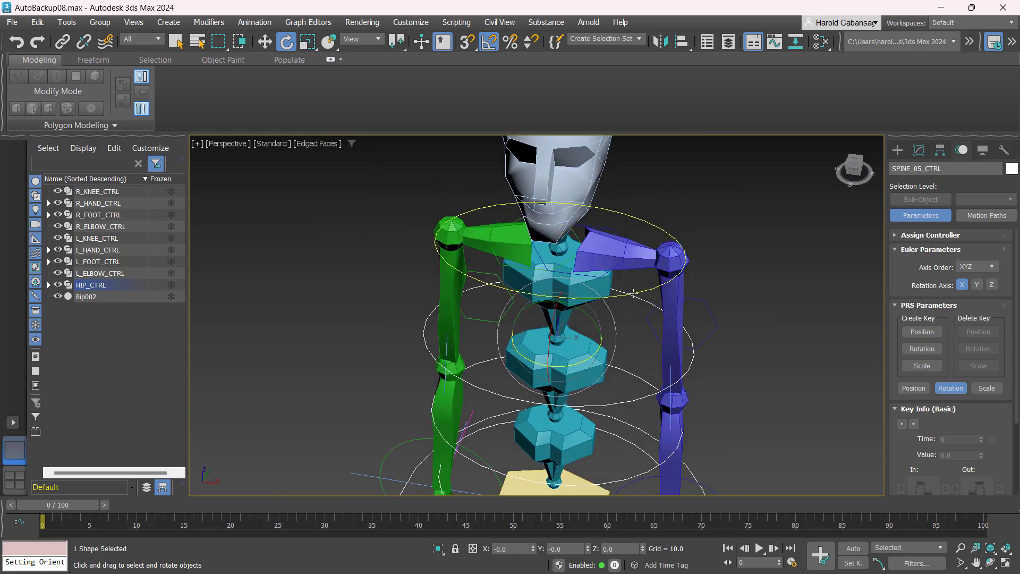
left_click(564, 270)
mouse_move(567, 270)
left_mouse_down()
mouse_move(549, 271)
mouse_move(579, 265)
left_mouse_up()
right_click(579, 264)
- Draw a rectangle spline around the skeleton in the Top view, about 58 long and 46 wide
middle_click_drag(719, 244, 659, 276, "alt")
scroll(712, 277, "down", 4)
left_click(898, 150)
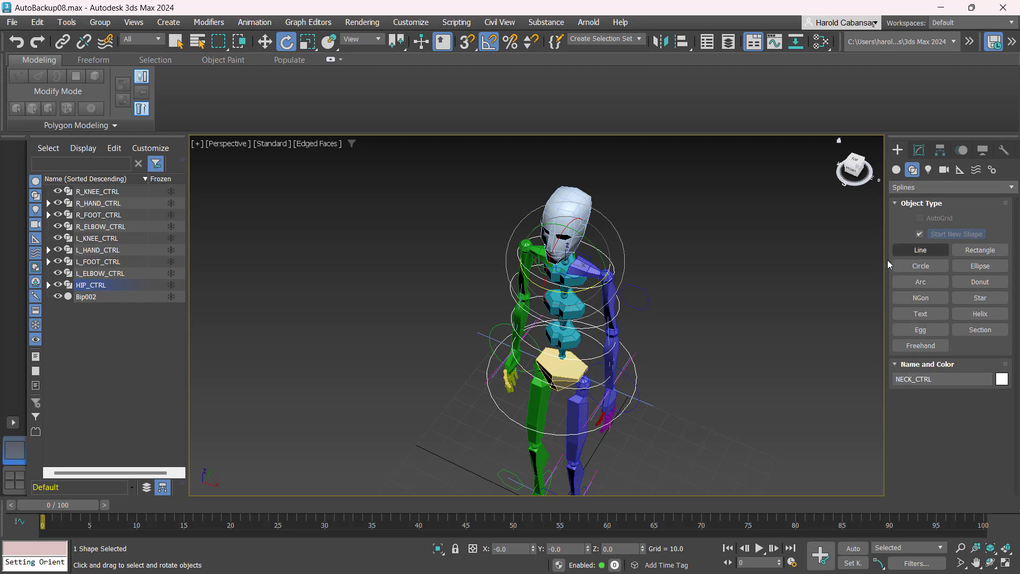
key("w")
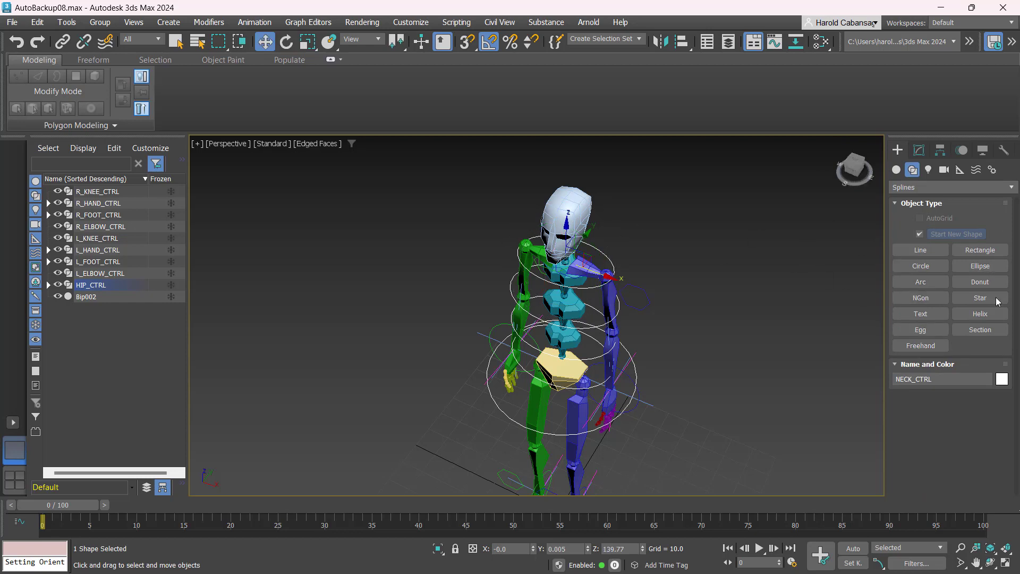
left_click(966, 256)
key("alt+w")
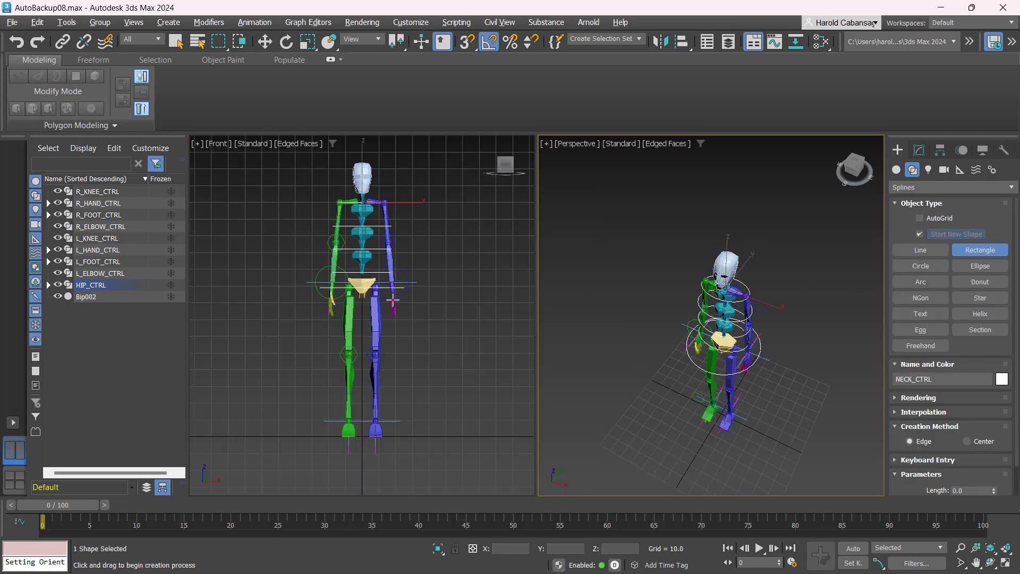
key("t")
scroll(415, 297, "up", 2)
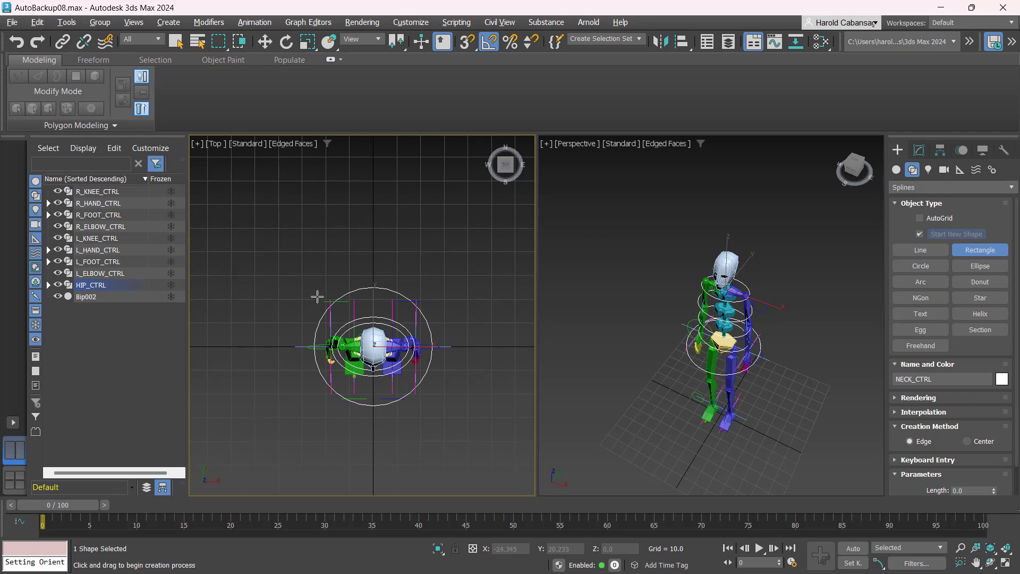
left_click_drag(319, 294, 430, 431)
key("w")
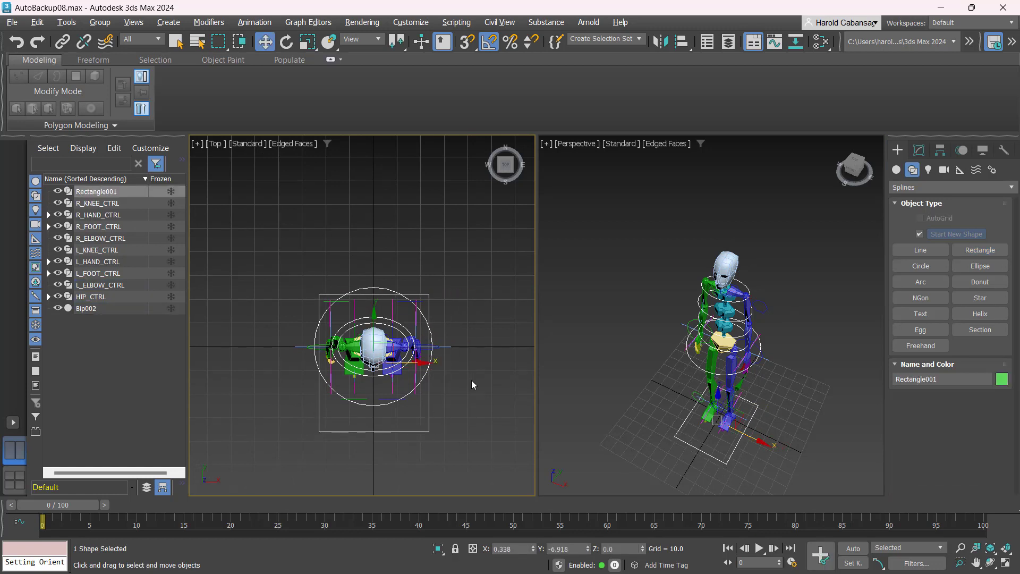
- Centre the new rectangle on the world origin by setting its X and Y position to 0
left_click(519, 548)
type("0")
key("Tab")
type("0")
key("Tab")
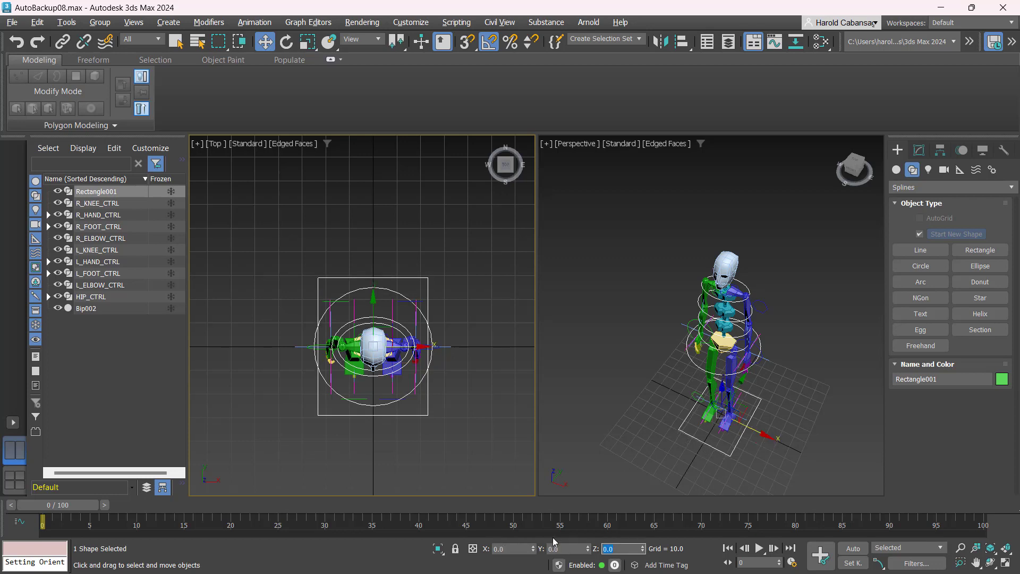
left_click(461, 269)
- Rename the rectangle as HEAD_CTRL and set its object colour to white
scroll(453, 273, "up", 4)
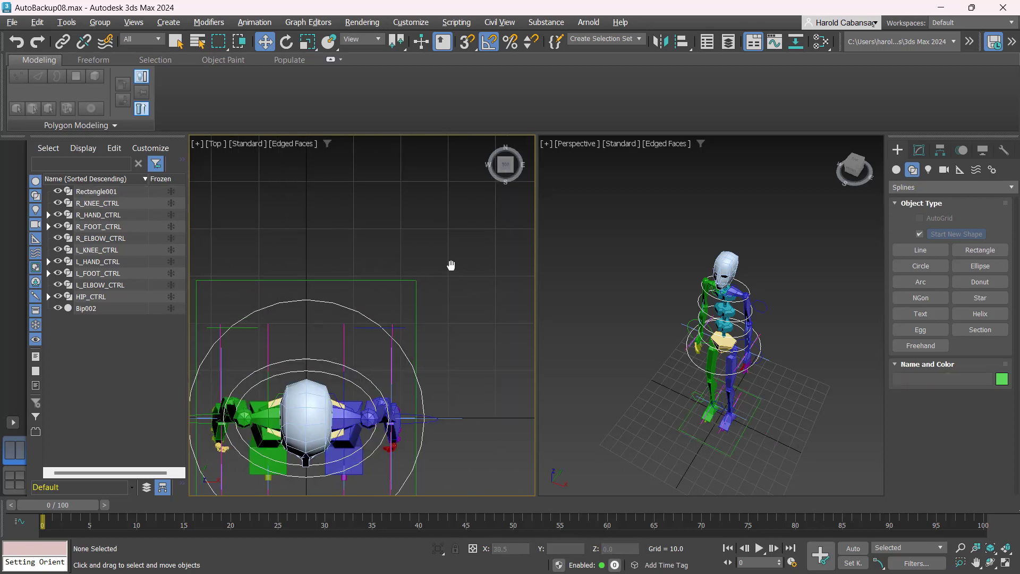
left_click(461, 260)
left_click(919, 150)
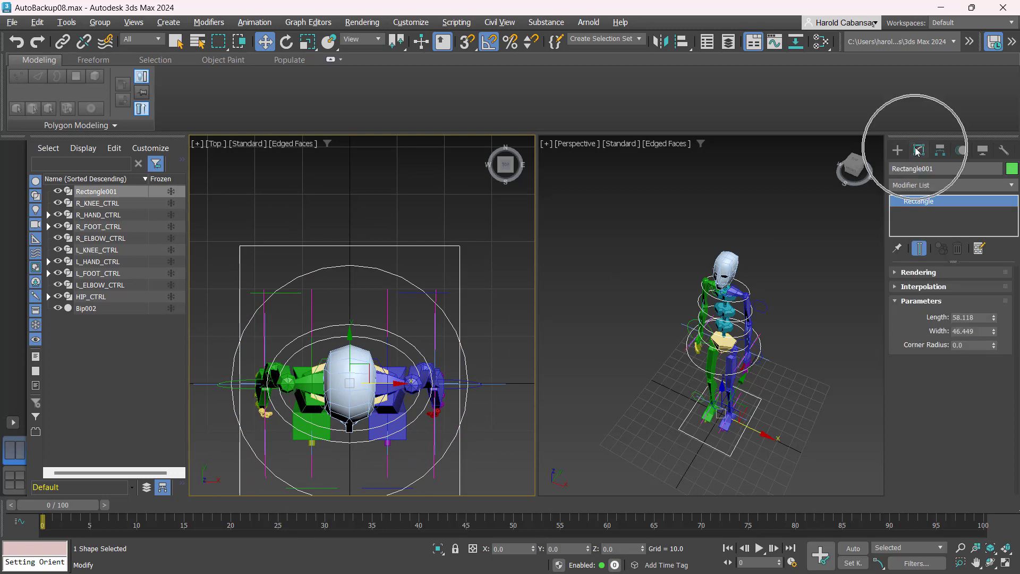
left_click(935, 167)
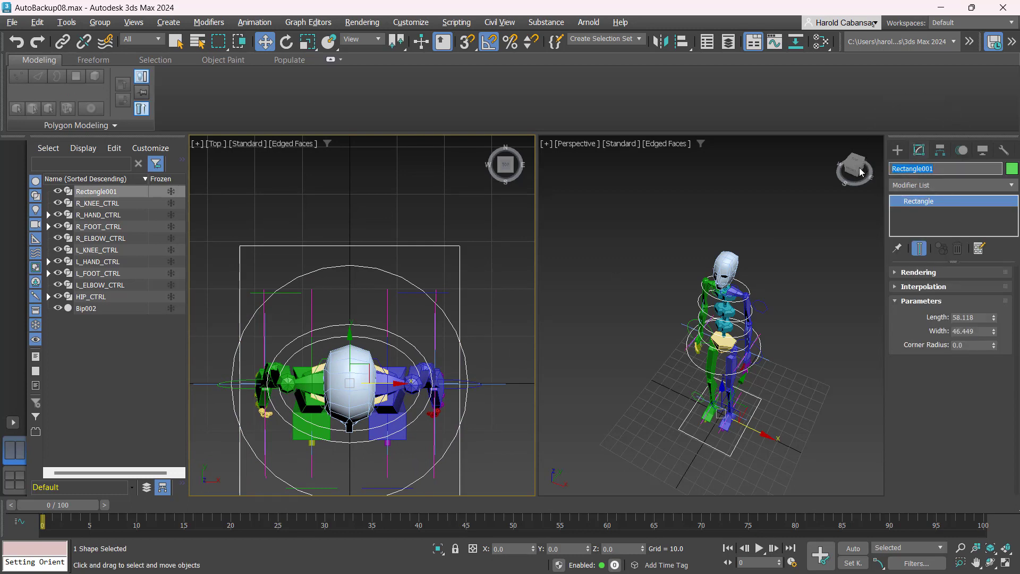
type("HEAD_CTRL")
key("Return")
left_click(1012, 168)
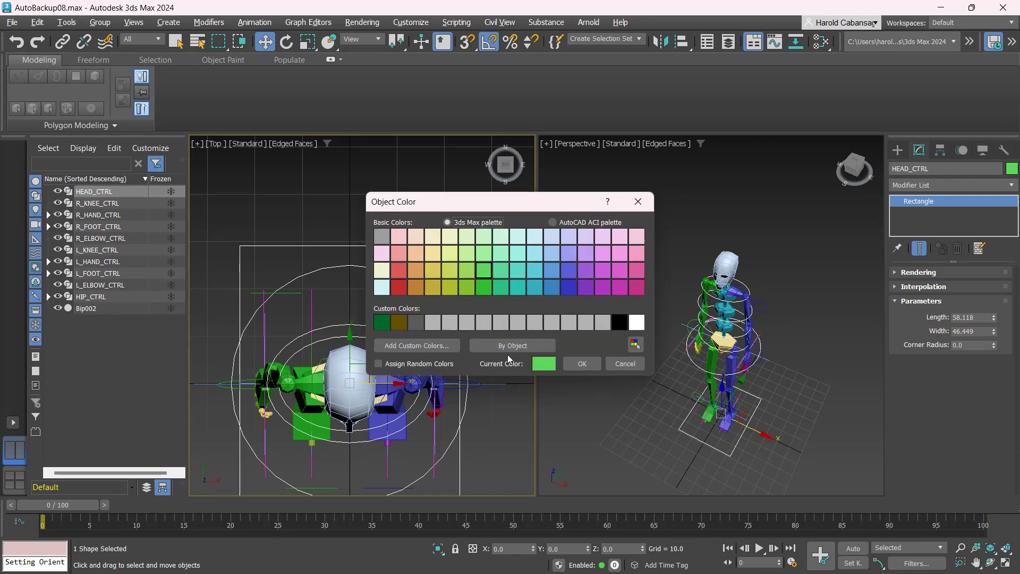
left_click(637, 323)
left_click(590, 364)
- Convert the HEAD_CTRL rectangle to an Editable Spline
middle_click_drag(601, 353, 590, 308)
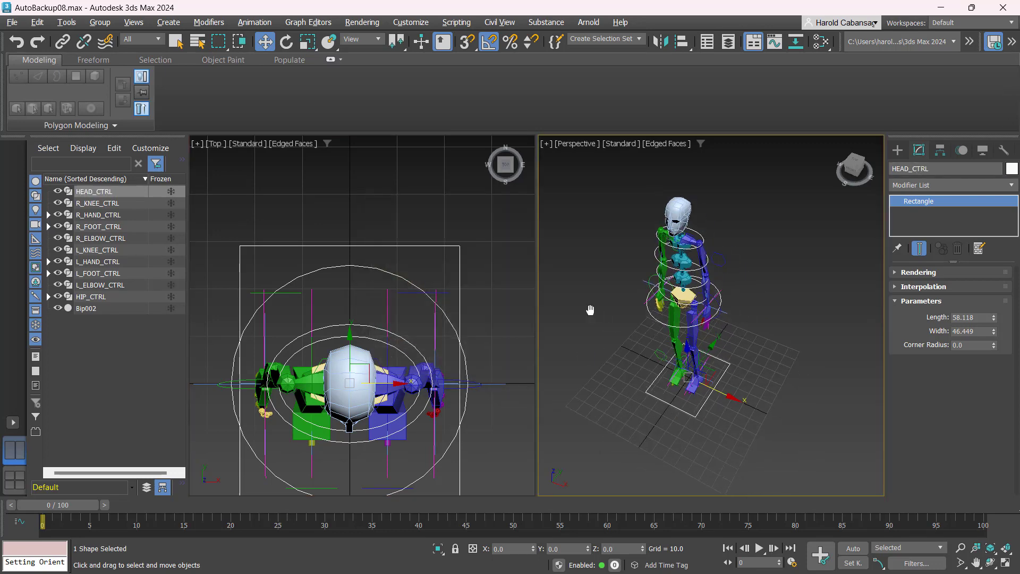
left_click(459, 264)
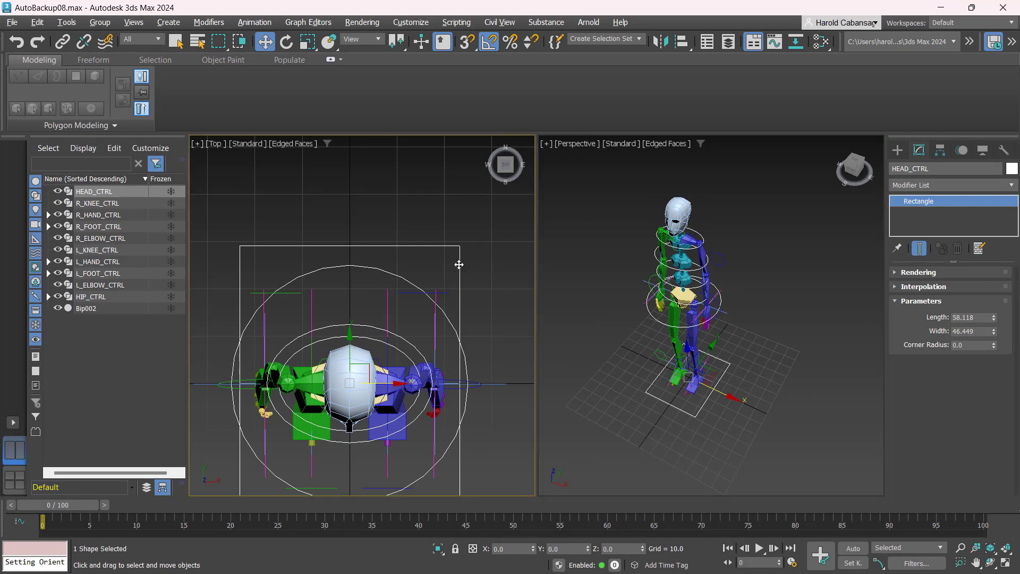
right_click(459, 264)
mouse_move(521, 438)
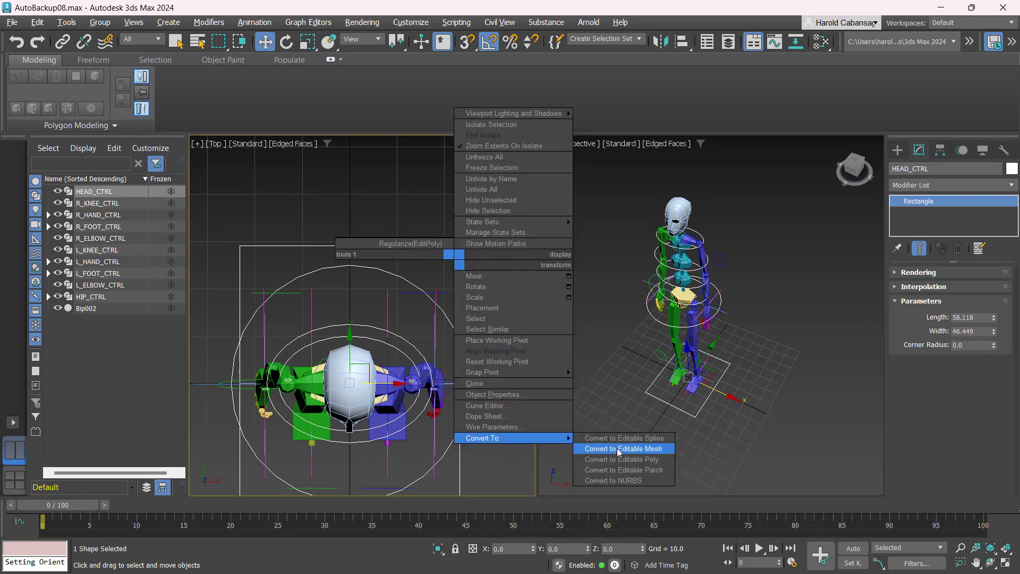
left_click(627, 438)
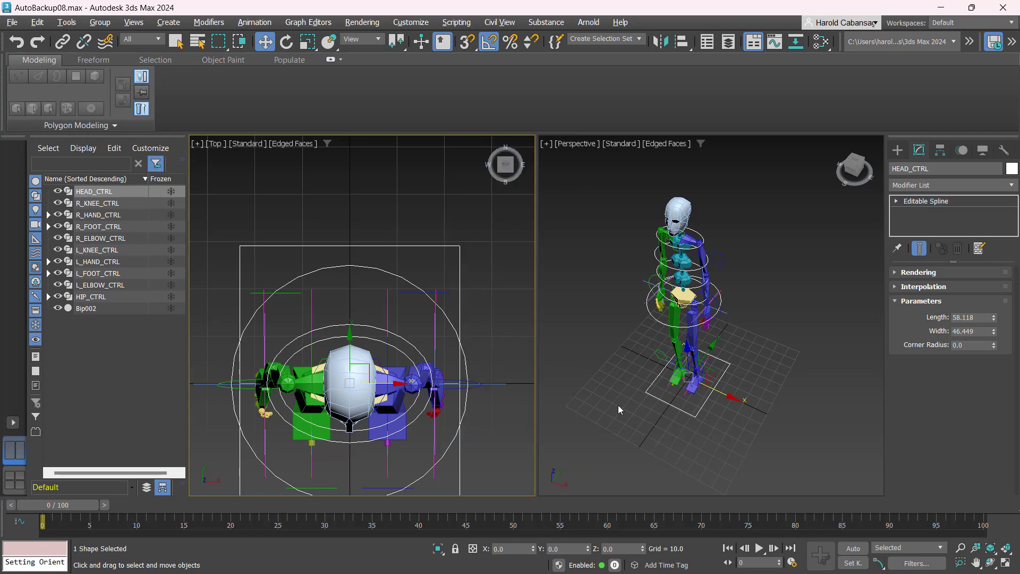
- Change all of HEAD_CTRL's vertices from Bezier Corner to Corner type
key("1")
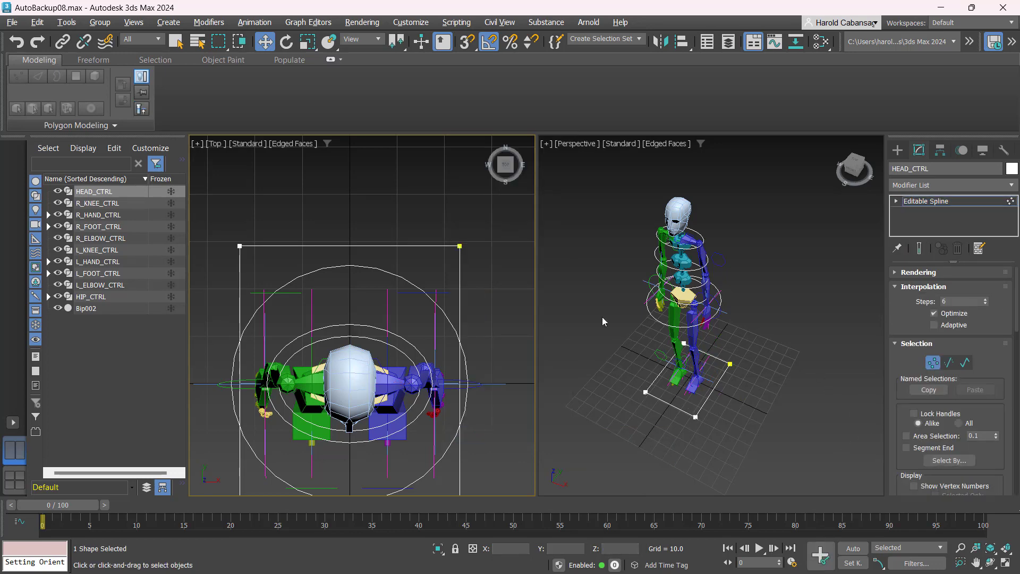
scroll(577, 308, "down", 3)
scroll(510, 288, "down", 2)
middle_click_drag(500, 286, 498, 266)
key("ctrl+a")
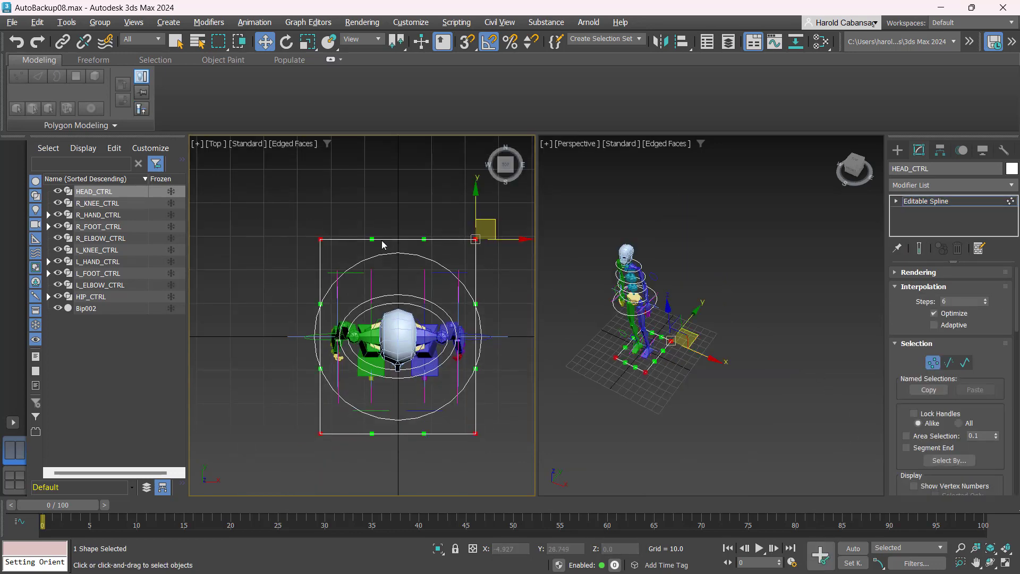
right_click(482, 250)
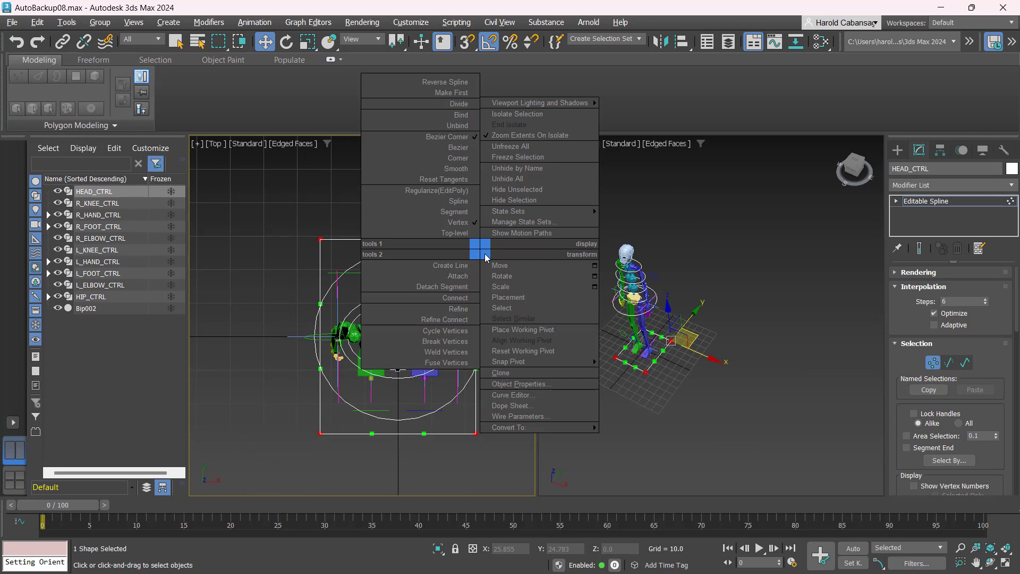
left_click(453, 159)
middle_click_drag(481, 292, 480, 260)
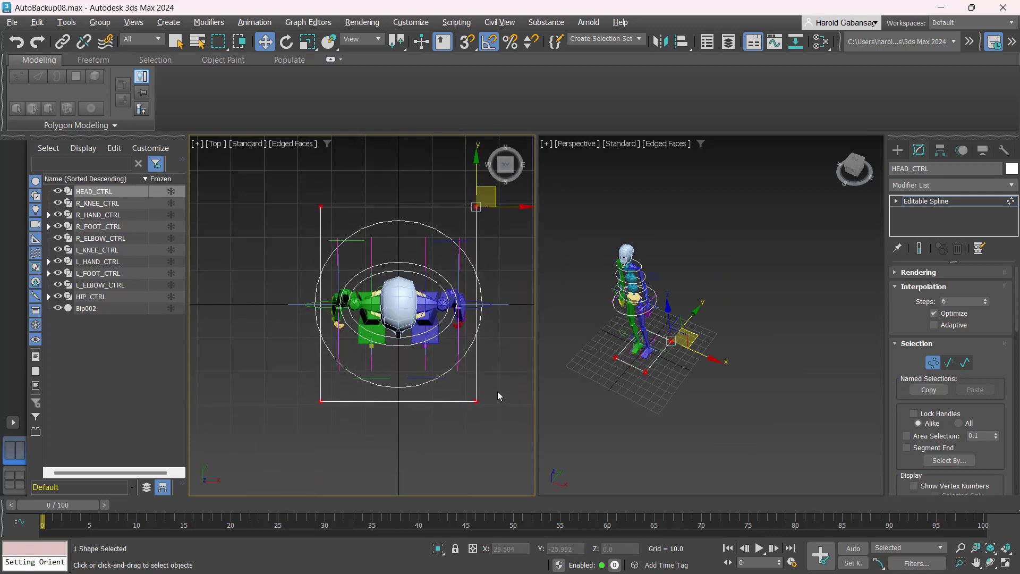
- Shape HEAD_CTRL into a triangle by setting its front-right vertex to X 0 and deleting its front-left vertex
left_click_drag(498, 392, 453, 421)
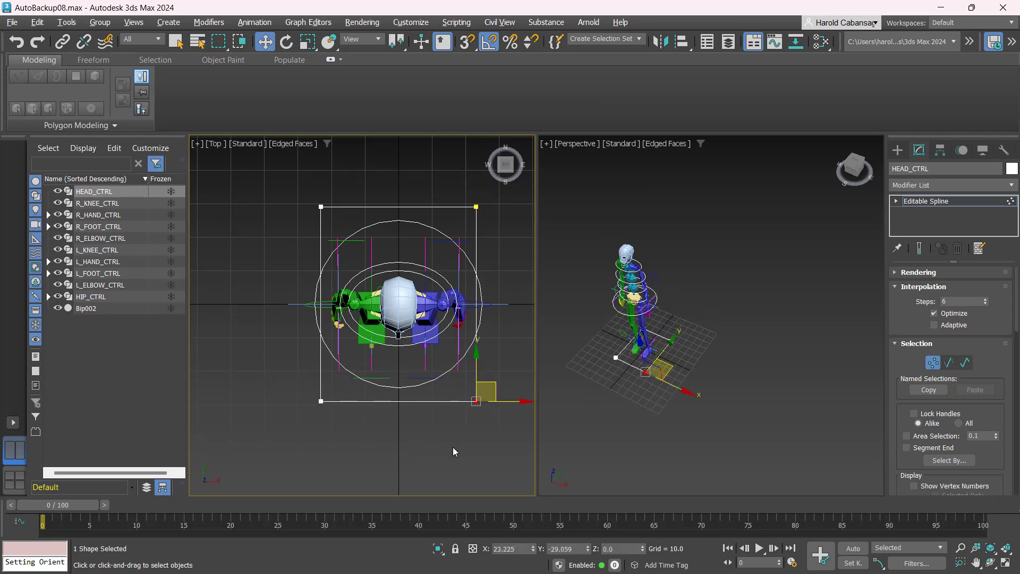
right_click(536, 553)
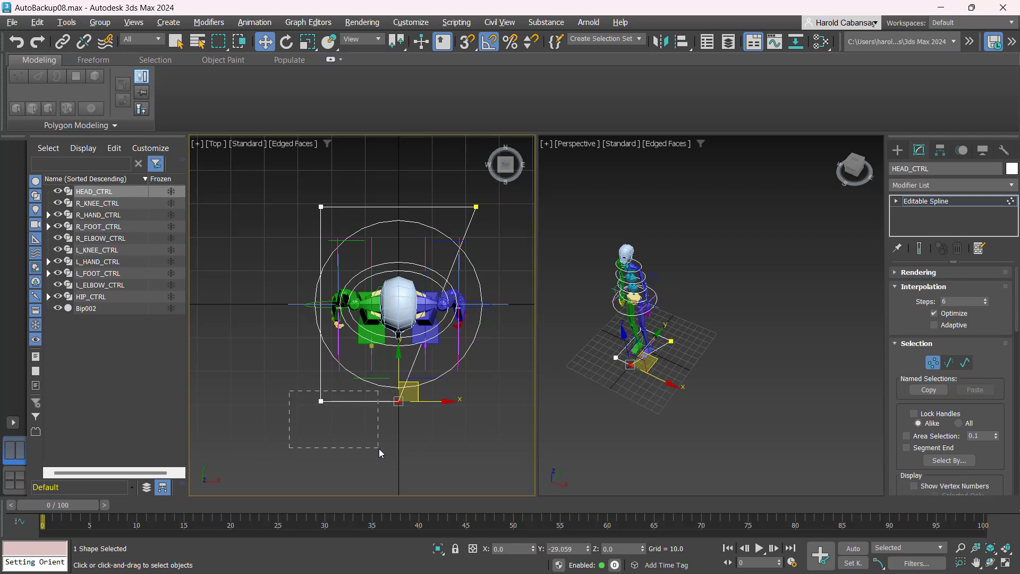
left_click_drag(378, 448, 378, 449)
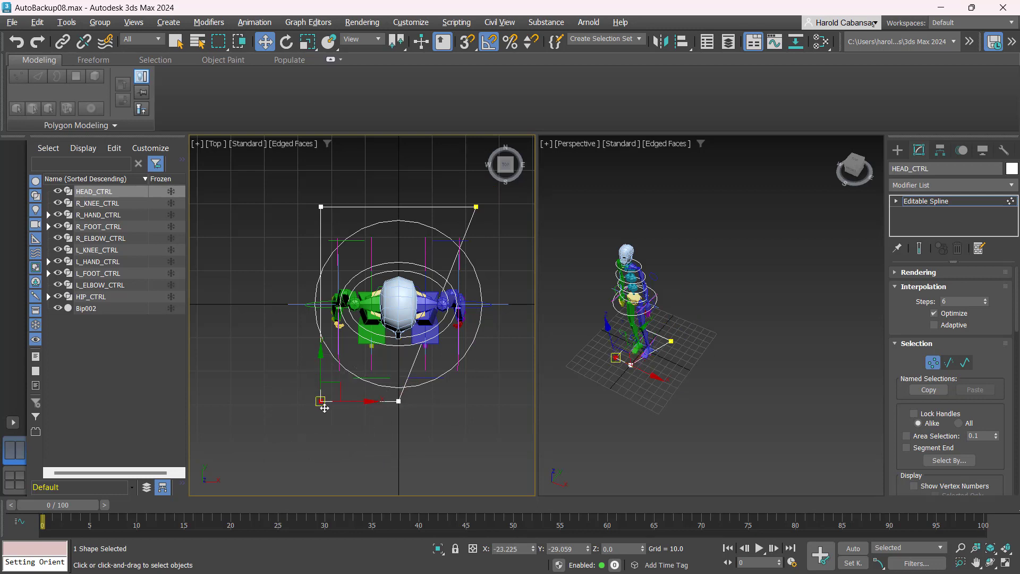
key("Delete")
- Try moving the triangle's front tip vertex along Y, and undo the move
left_click(399, 402)
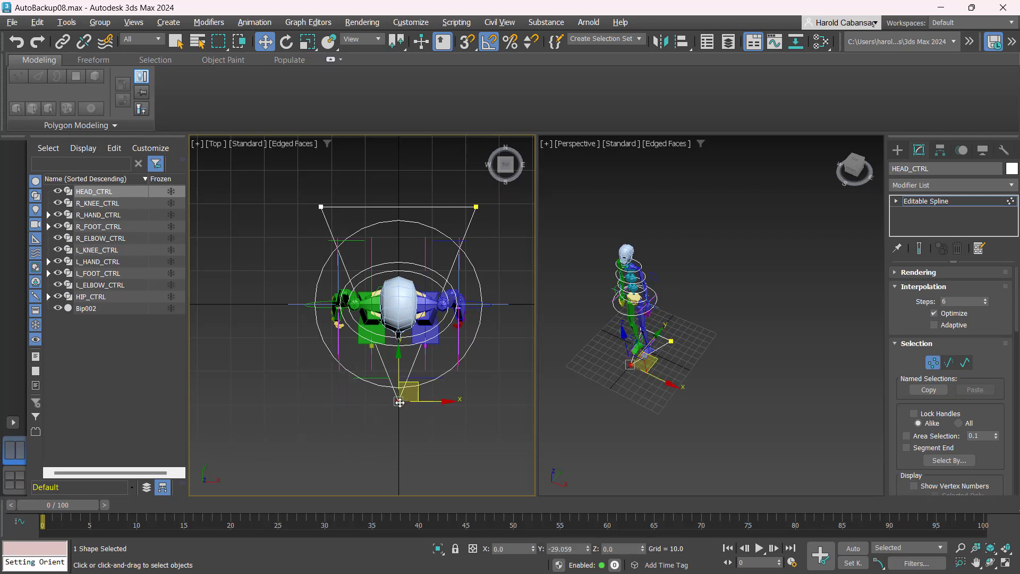
left_click_drag(398, 368, 397, 380)
key("ctrl+z")
- Scale HEAD_CTRL's triangle uniformly down to about half its size at Spline sub-object level, and return to object level
middle_click_drag(509, 309, 498, 355)
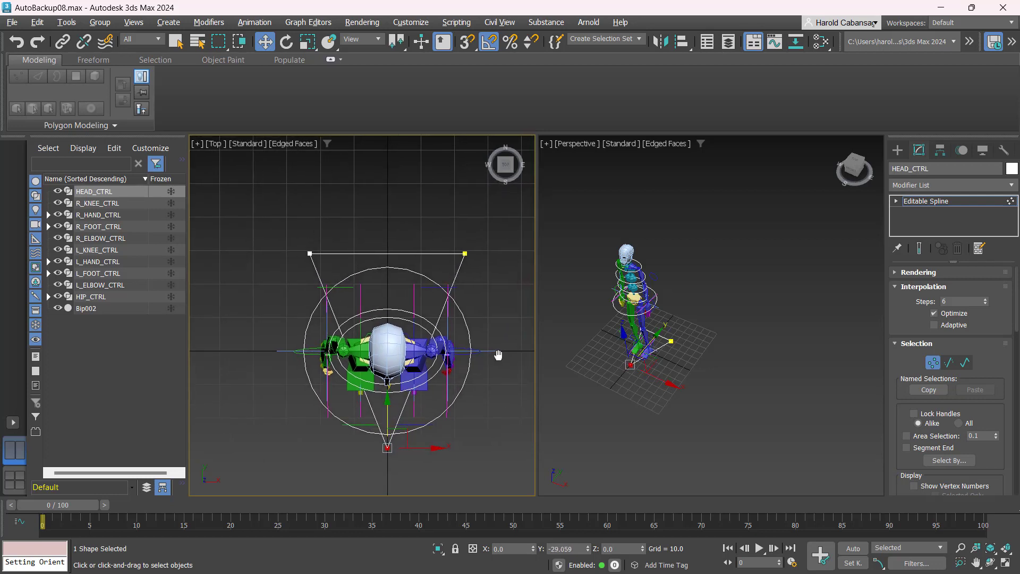
left_click(971, 201)
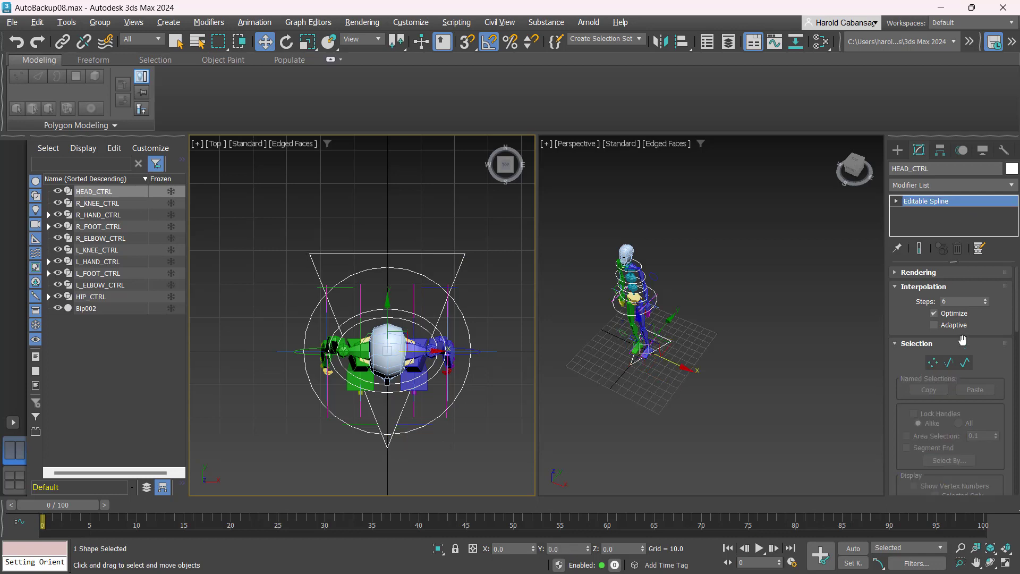
left_click(966, 364)
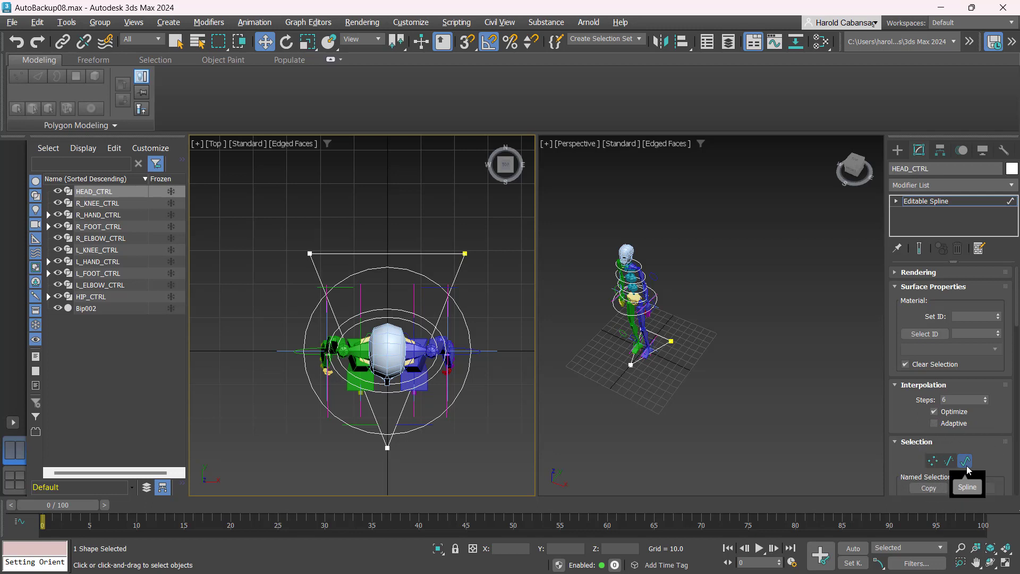
left_click(702, 343)
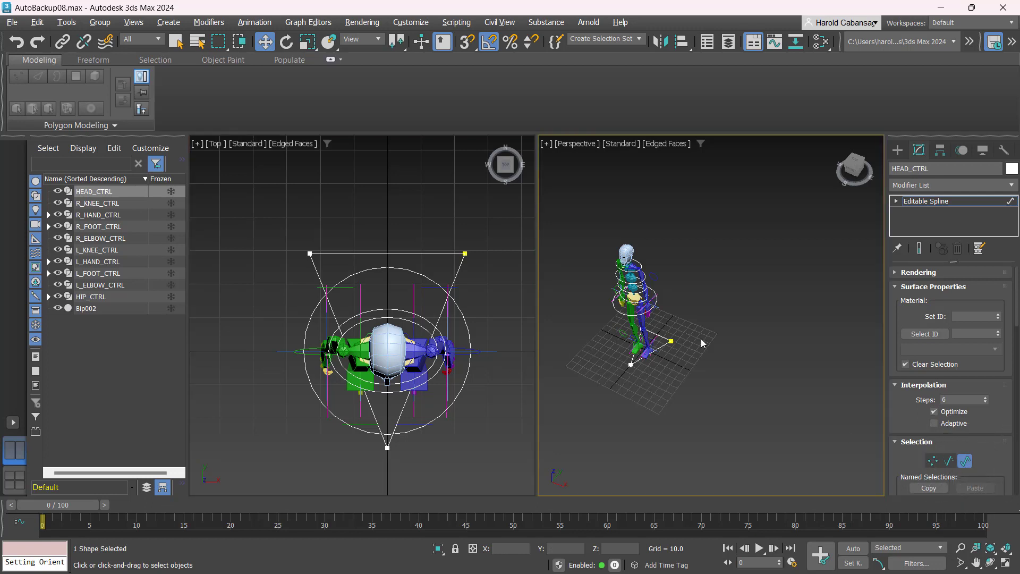
left_click(432, 260)
key("r")
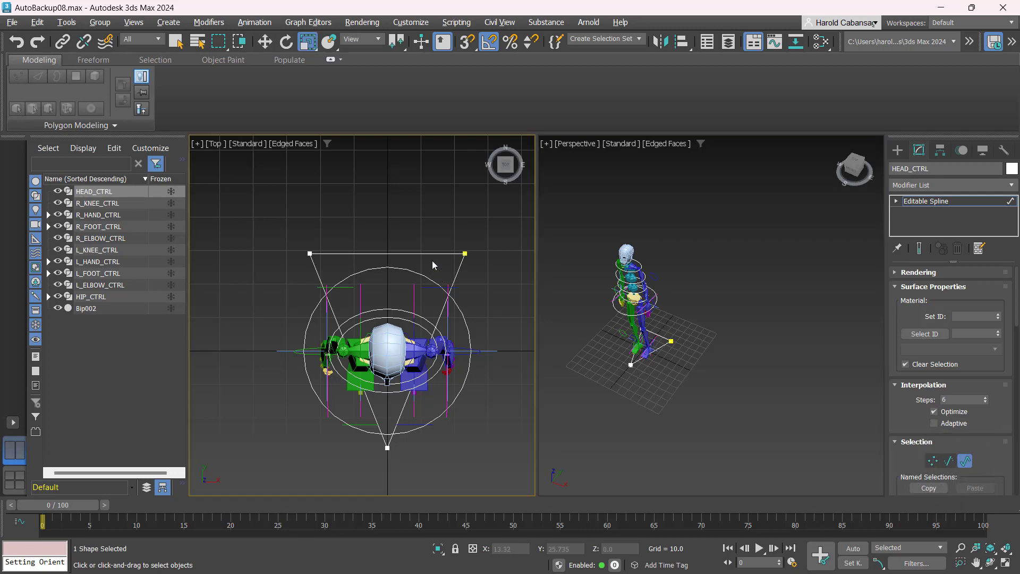
left_click(458, 267)
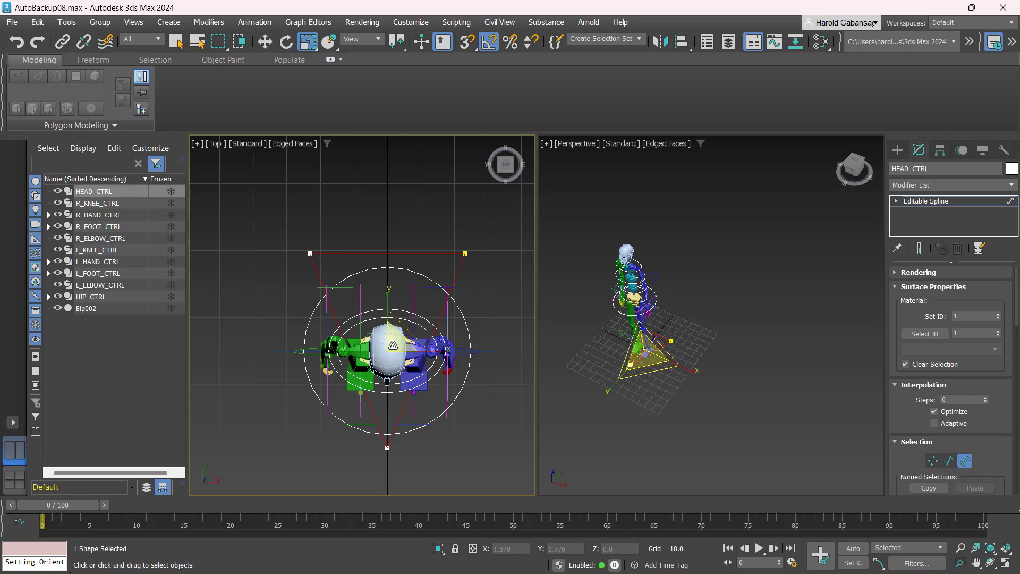
left_click_drag(393, 345, 369, 390)
key("w")
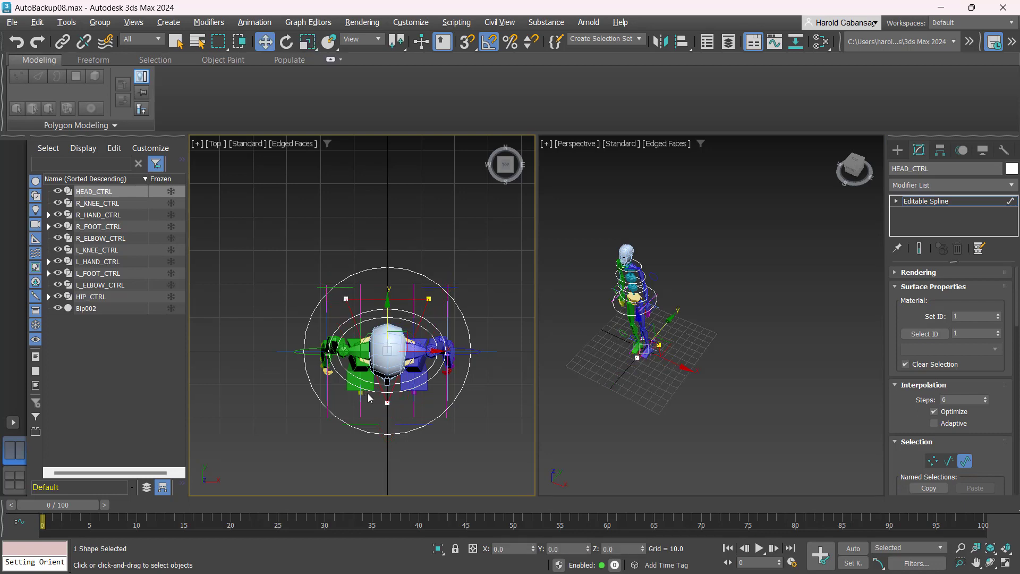
left_click(965, 461)
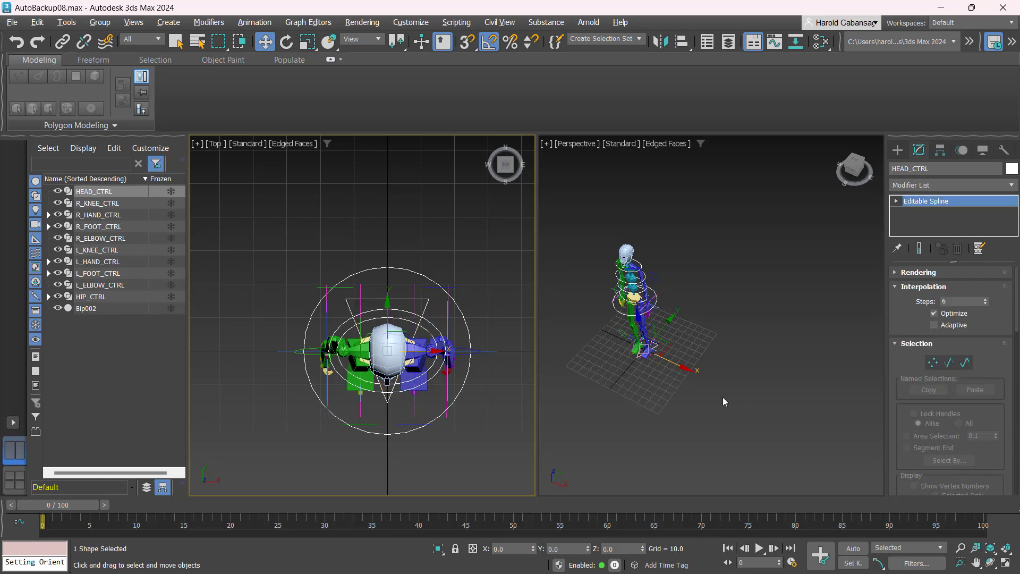
scroll(684, 367, "up", 4)
middle_click_drag(685, 367, 742, 402, "alt")
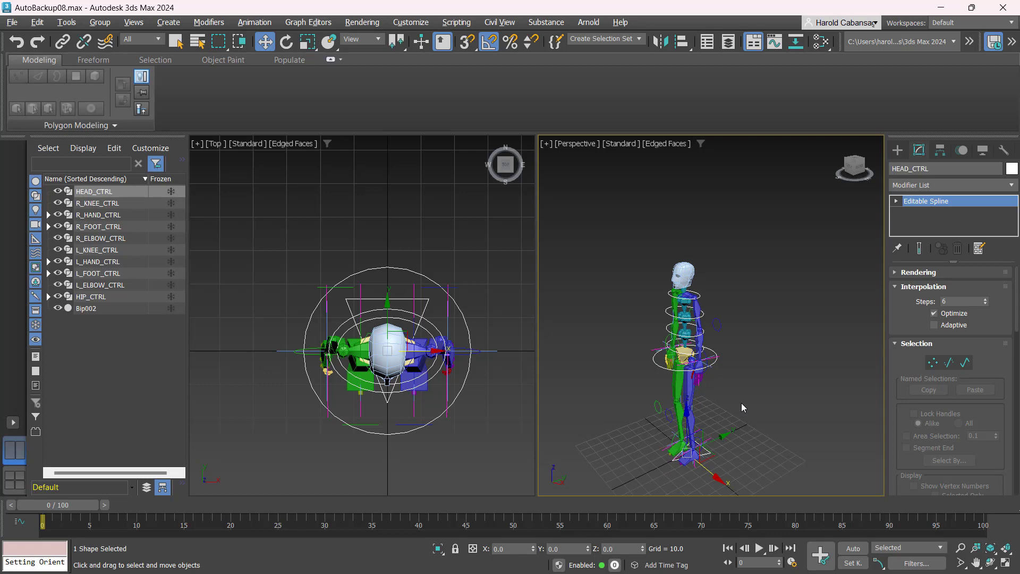
- Align HEAD_CTRL to the head bone, pivot point to pivot point in X, Y and Z position, with all orientation axes off
key("alt+a")
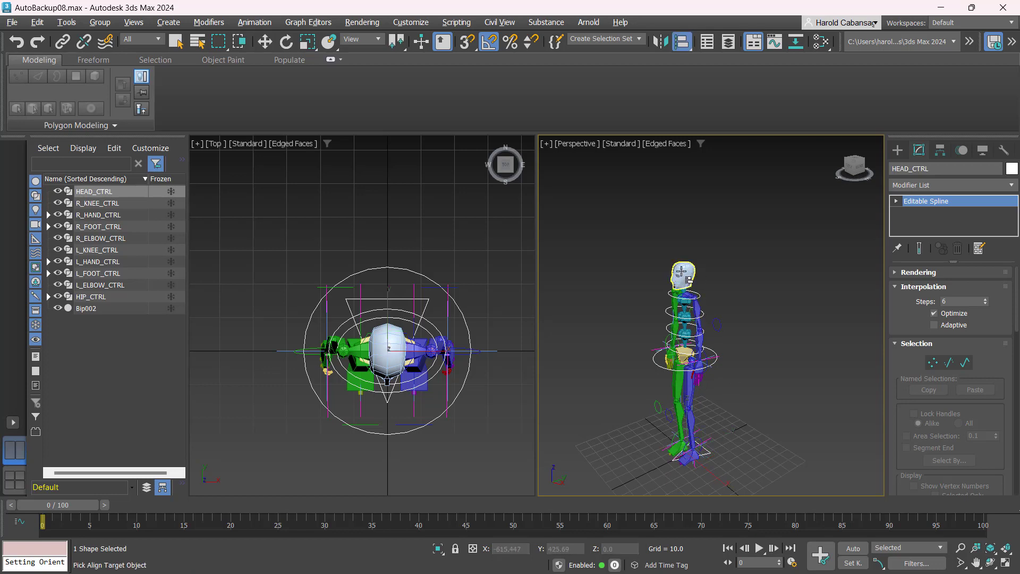
left_click(682, 272)
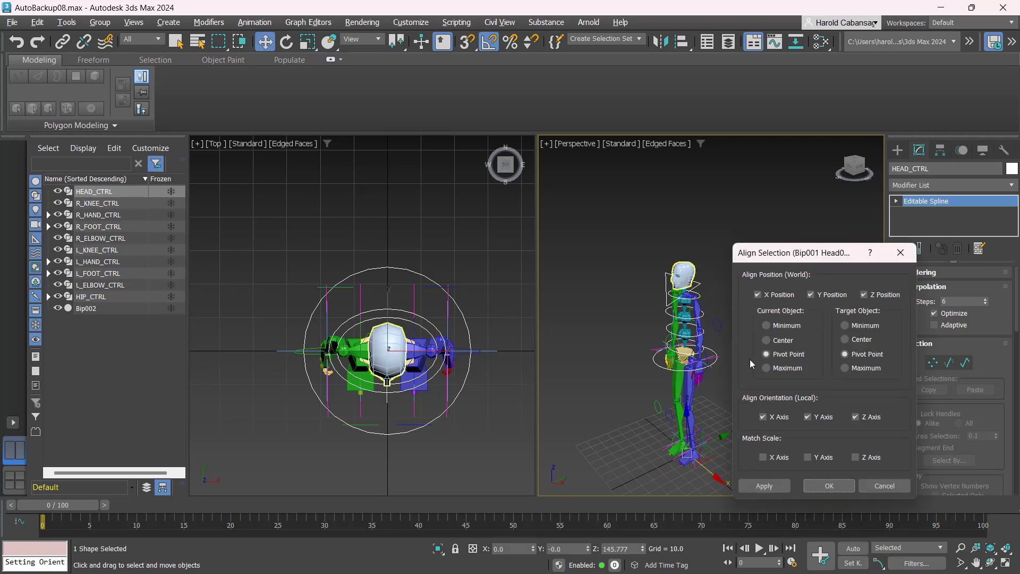
left_click(764, 416)
left_click(809, 416)
left_click(869, 420)
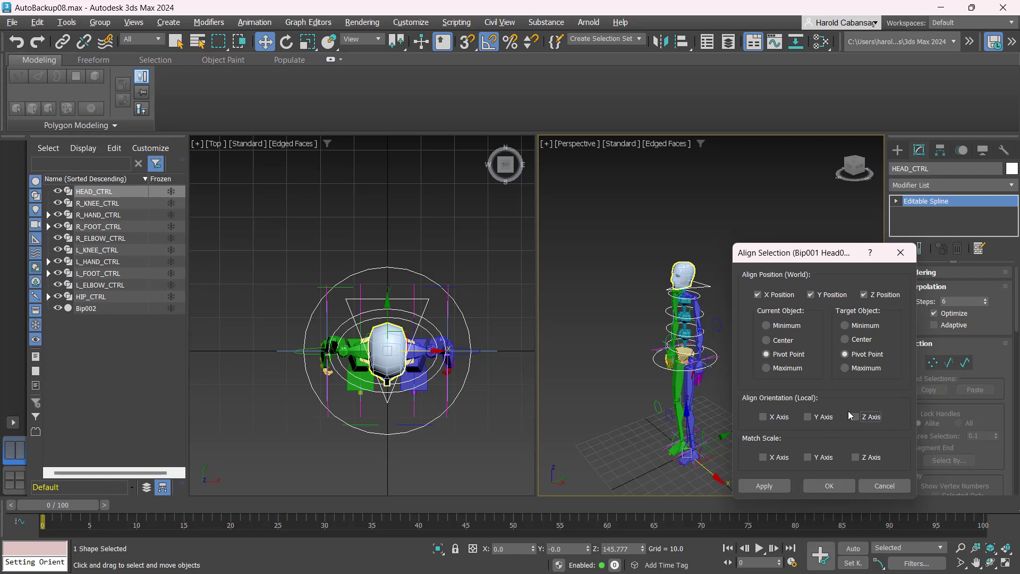
left_click(828, 486)
- At Spline sub-object level, move HEAD_CTRL's triangle forward along Y to about -7.2, and return to object level
scroll(430, 322, "up", 5)
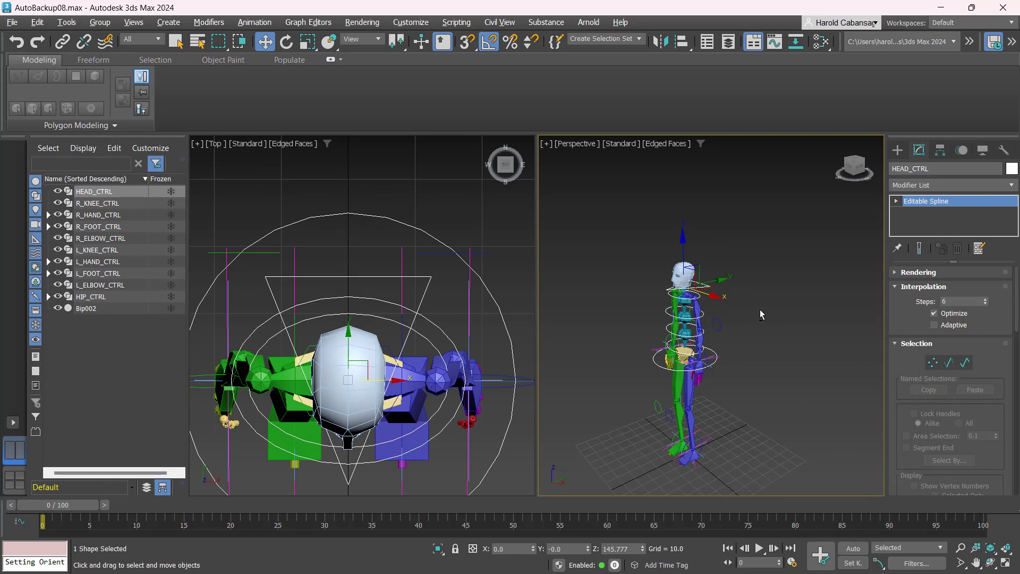
middle_click_drag(760, 309, 783, 321, "alt")
key("alt+w")
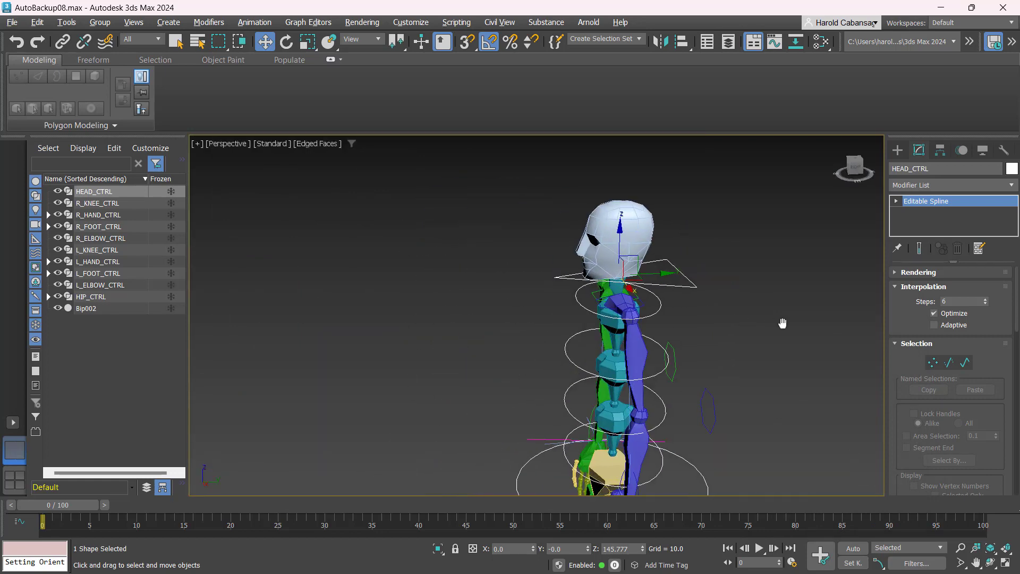
left_click(964, 363)
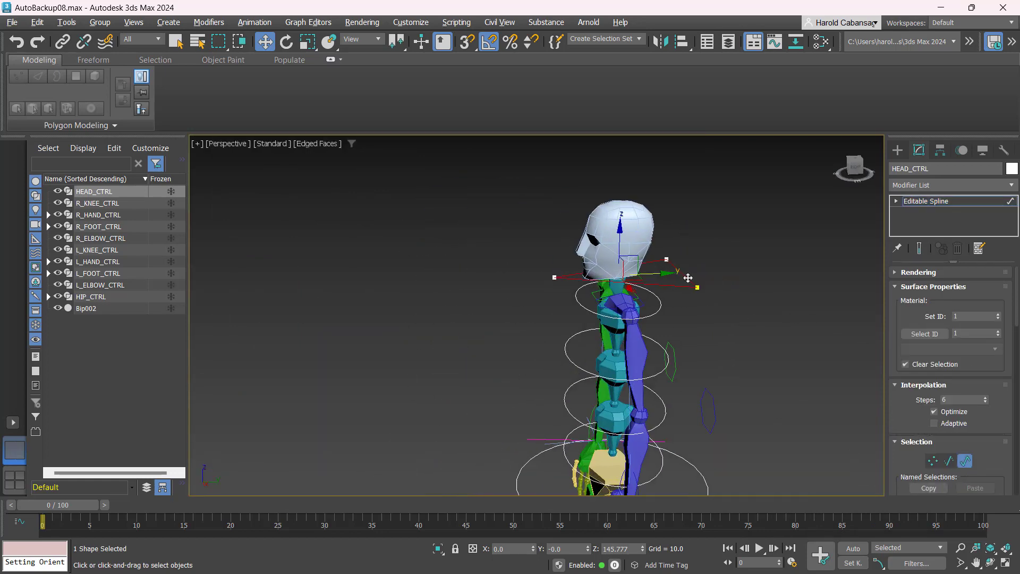
left_click_drag(662, 275, 629, 273)
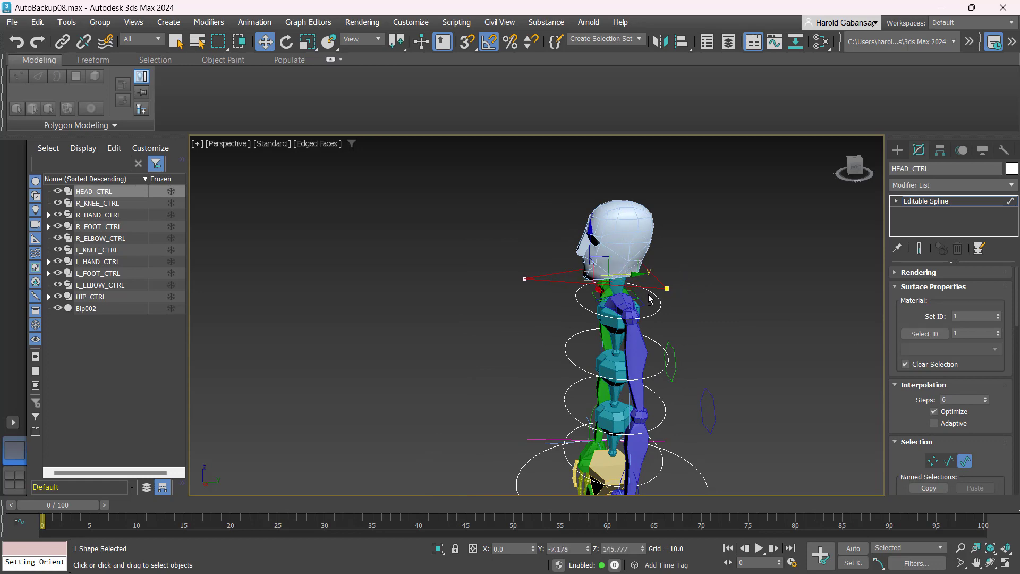
mouse_move(651, 299)
middle_mouse_down("alt")
mouse_move(706, 275)
mouse_move(659, 296)
middle_mouse_up("alt")
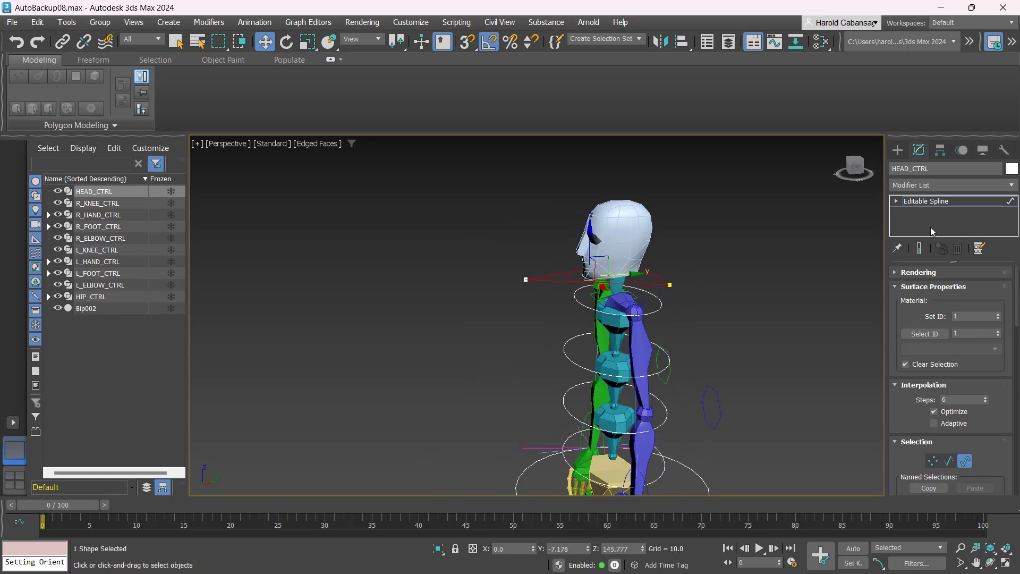
left_click(965, 460)
- Give the head bone an Orientation Constraint targeting HEAD_CTRL, with Keep Initial Offset enabled
middle_click_drag(684, 257, 664, 245, "alt")
scroll(651, 234, "up", 5)
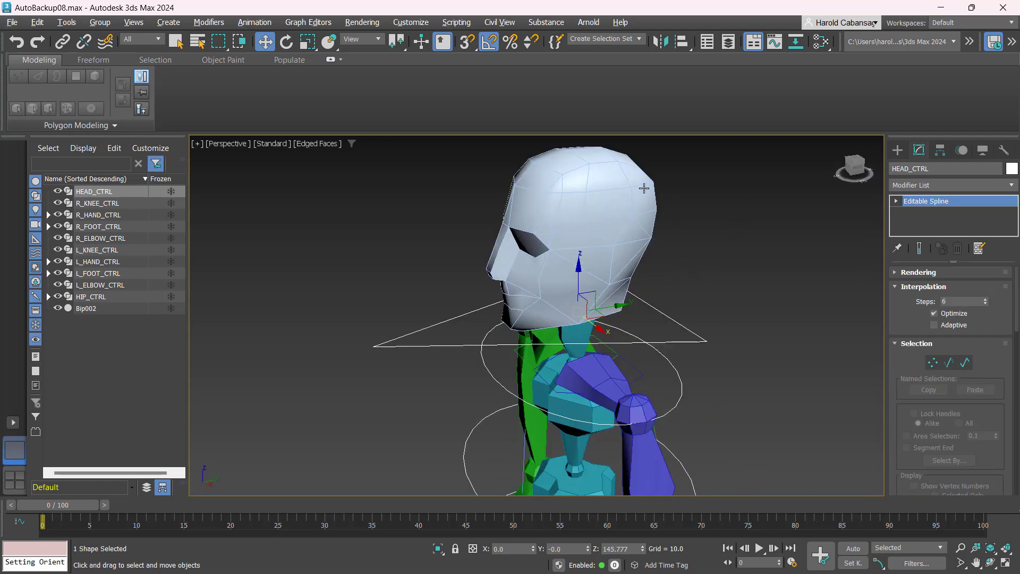
left_click(614, 182)
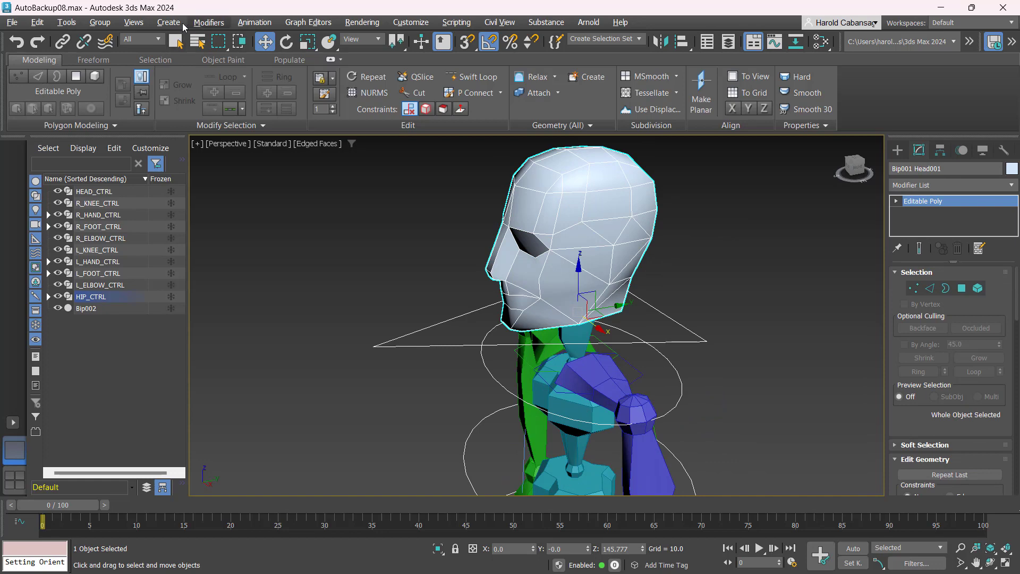
left_click(255, 21)
mouse_move(271, 90)
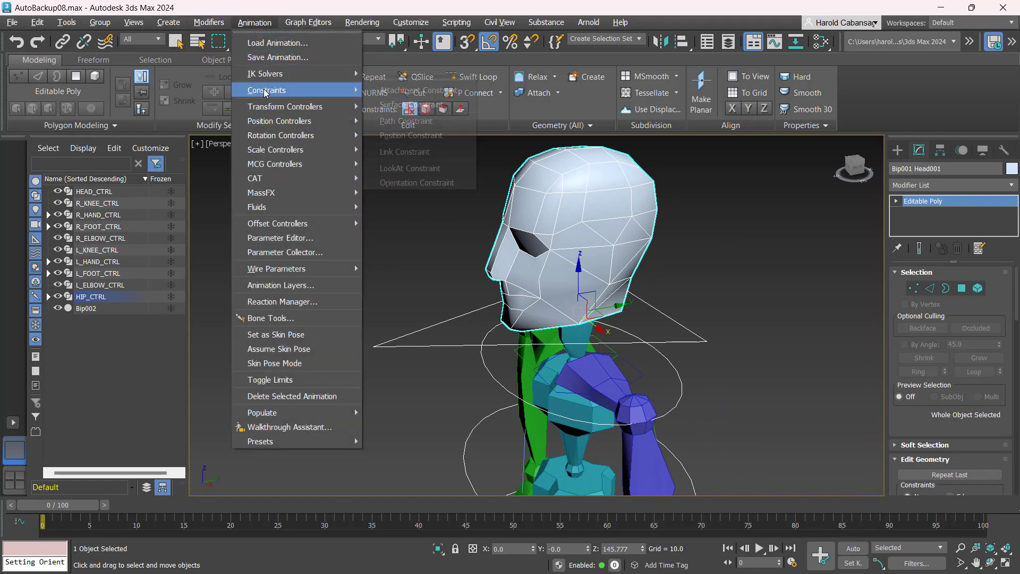
left_click(437, 182)
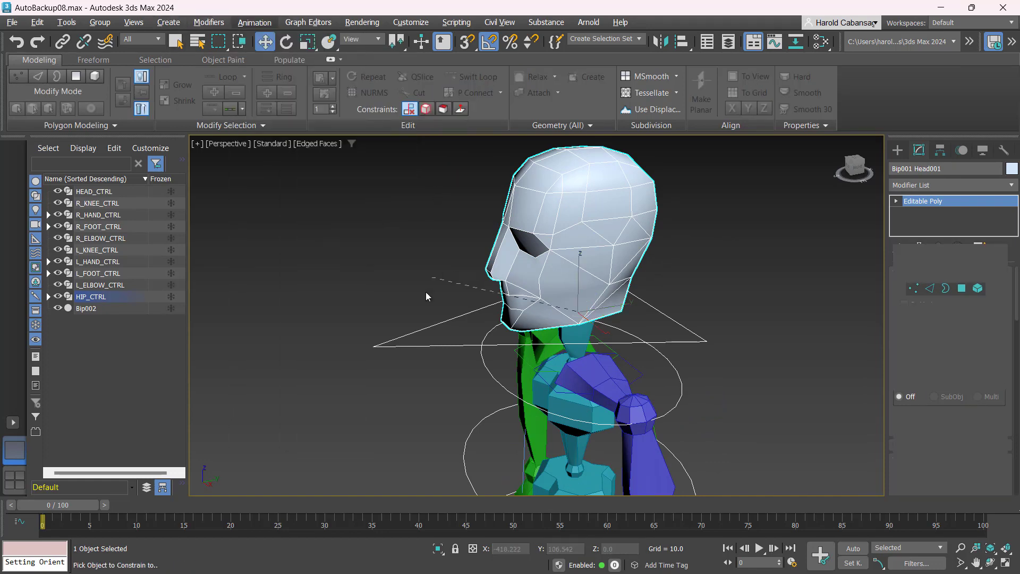
left_click(414, 333)
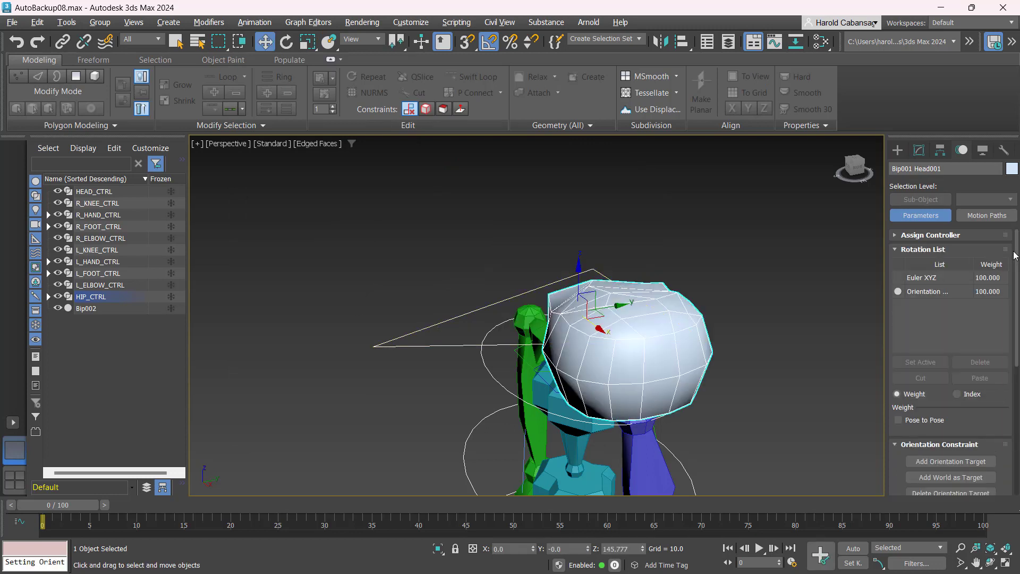
left_click_drag(1017, 255, 1018, 384)
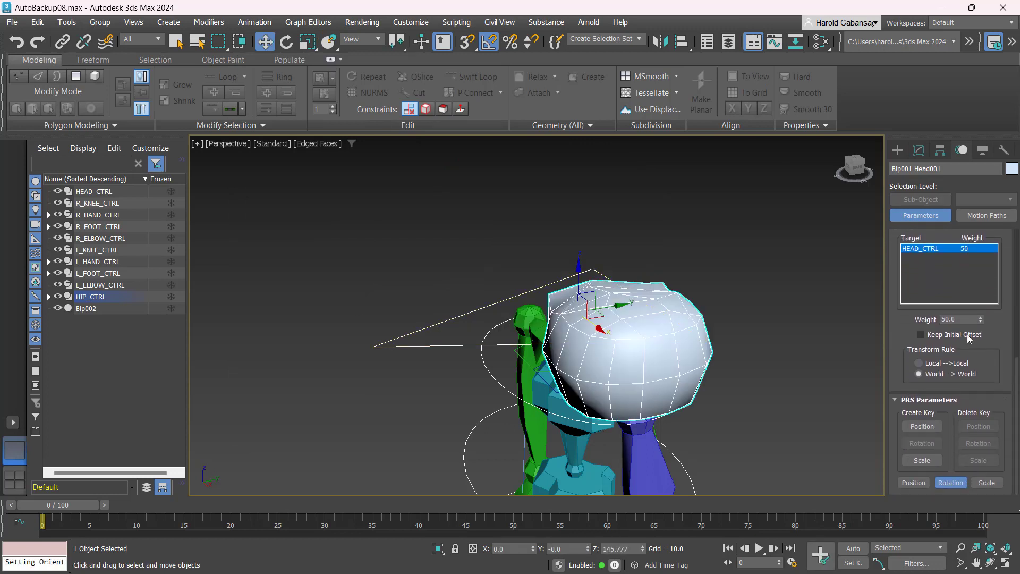
left_click(923, 334)
middle_click_drag(547, 317, 668, 282, "alt")
scroll(672, 307, "up", 3)
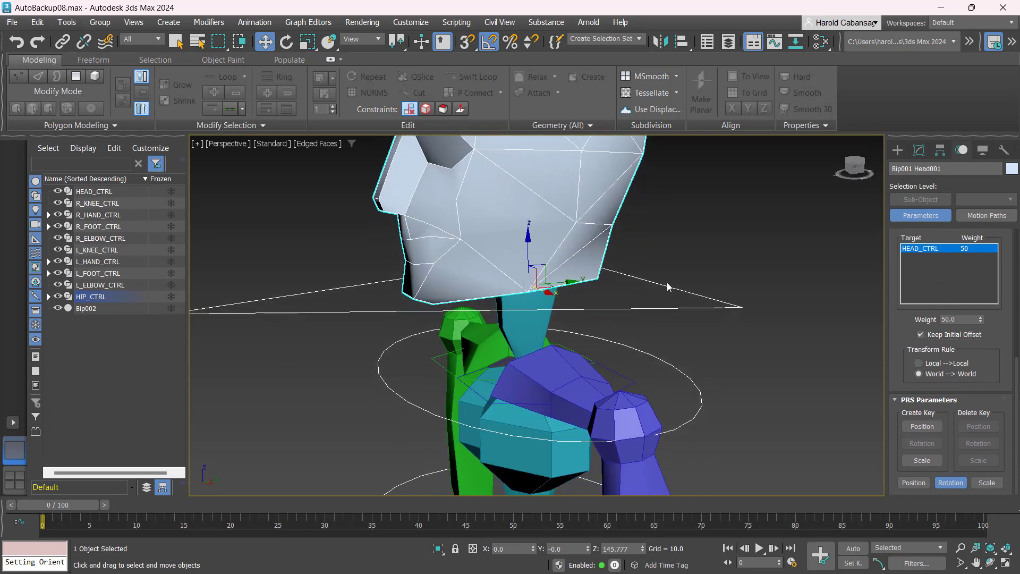
- Link HEAD_CTRL as a child of the ring control directly below the head, and return to the Move tool
left_click(668, 283)
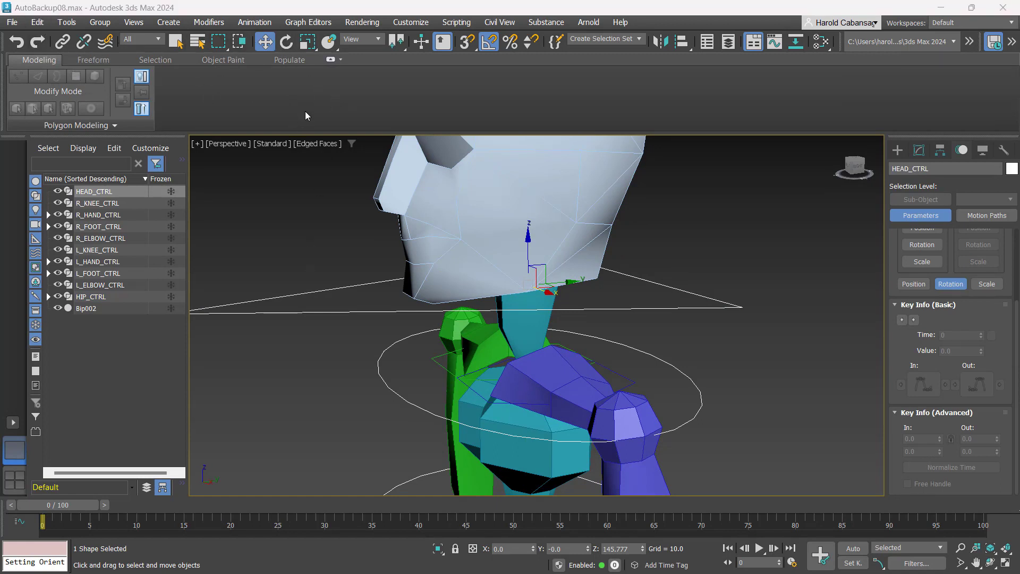
left_click(63, 42)
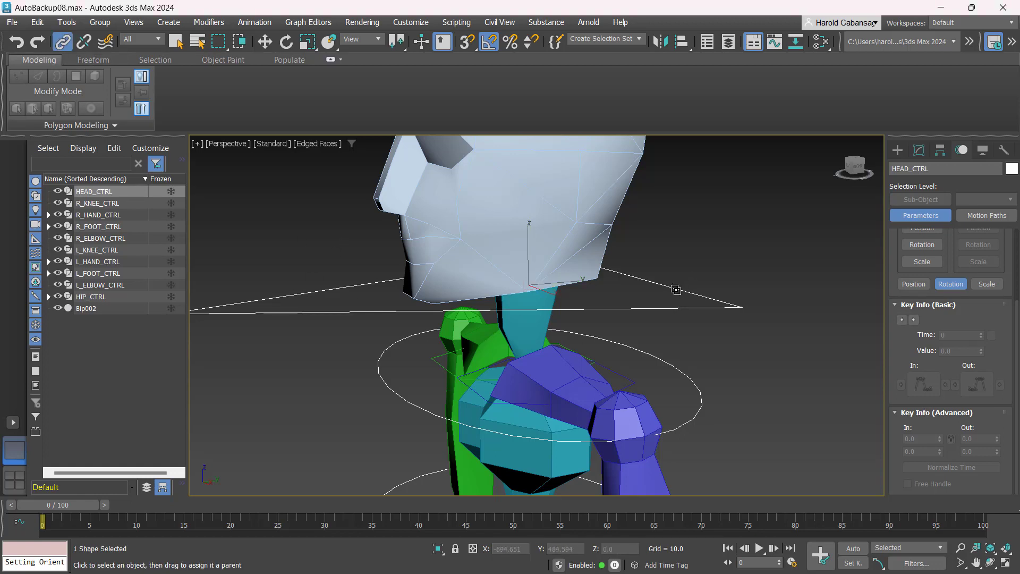
left_click_drag(771, 270, 683, 378)
scroll(723, 358, "down", 4)
middle_click_drag(722, 358, 676, 269)
key("w")
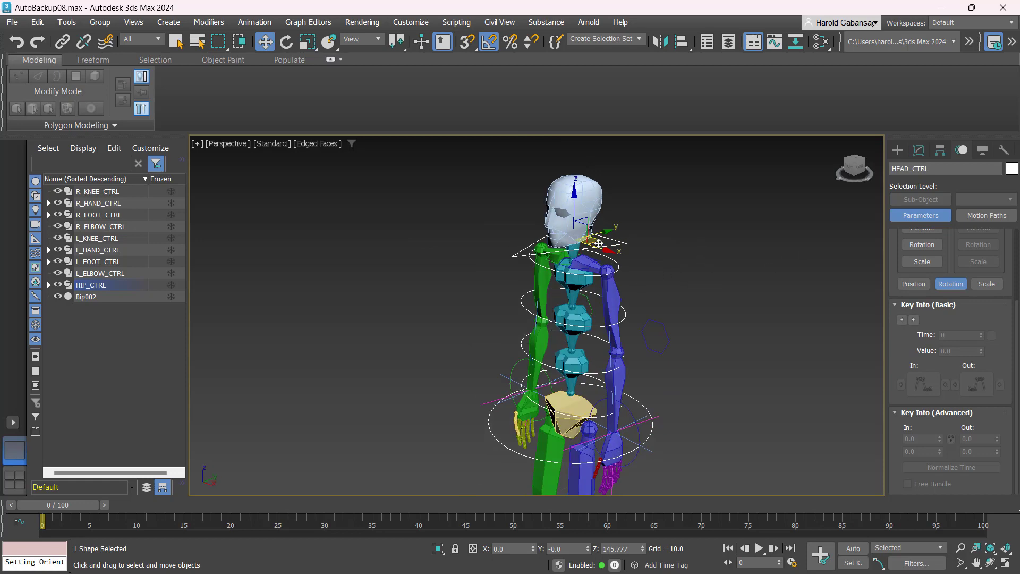
scroll(684, 280, "down", 3)
middle_click_drag(684, 279, 611, 229)
scroll(583, 278, "up", 3)
middle_click_drag(583, 278, 654, 334, "alt")
scroll(654, 333, "down", 2)
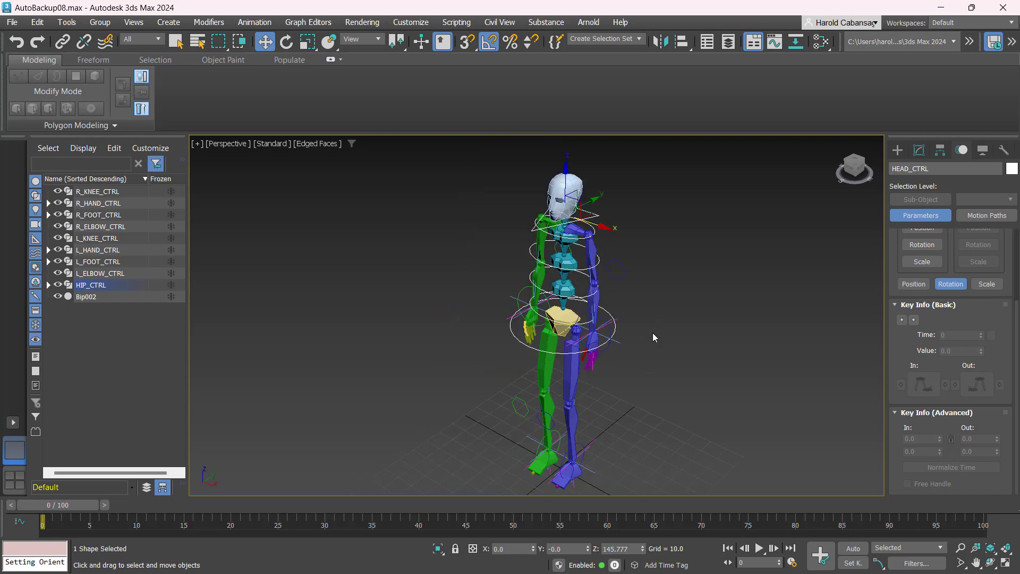